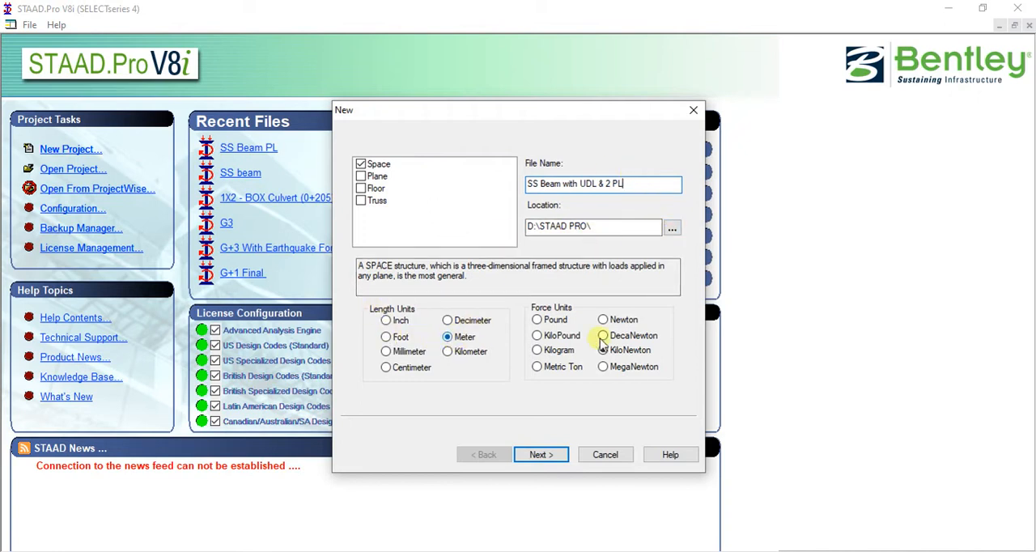
Create the Space model "SS Beam with UDL & 2 PL" in meter and kilonewton units, starting with Add Beam, and dismiss the snap grid
left_click(541, 455)
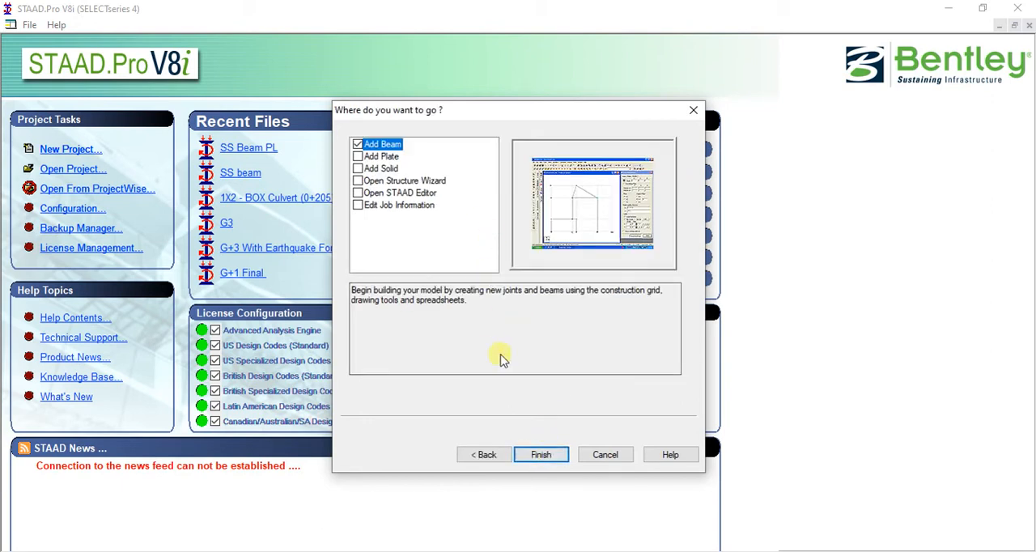
left_click(540, 455)
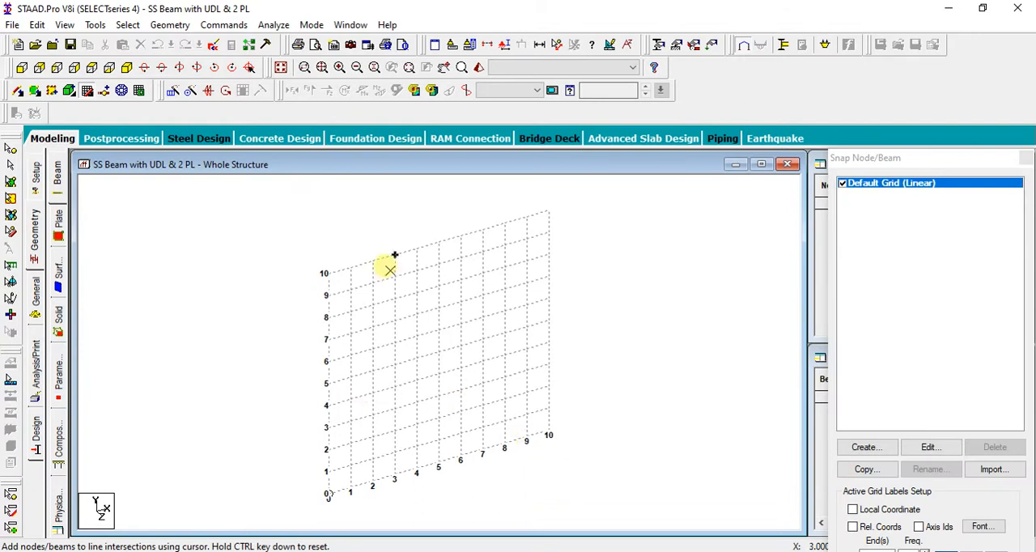
left_click(463, 212)
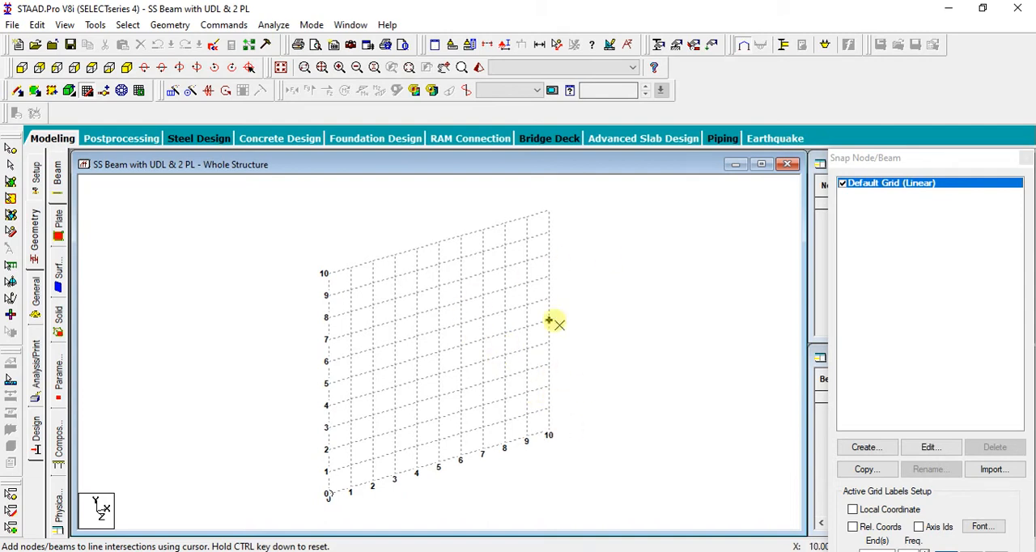
left_click(1027, 159)
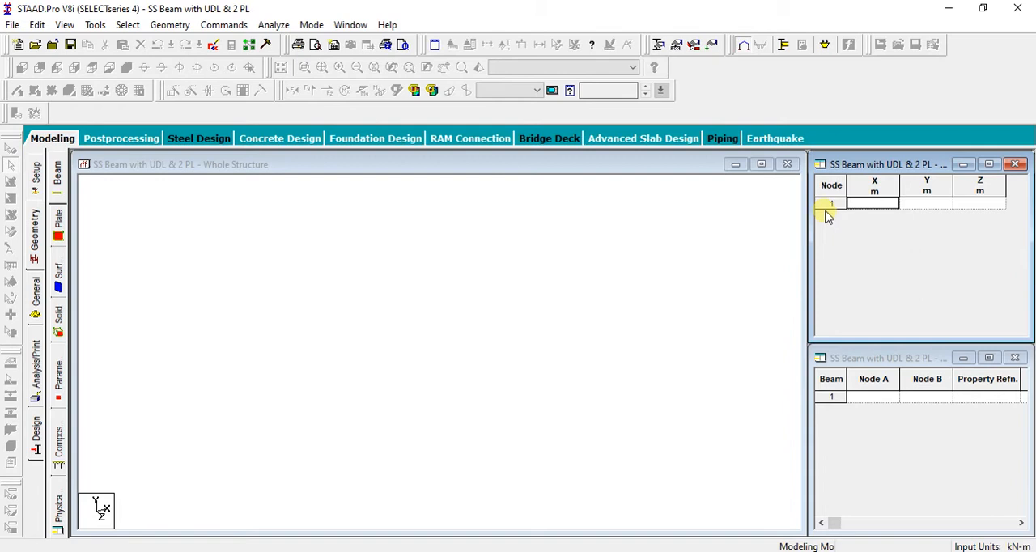
Add node 1 at X 0, Y 0, Z 0 in the node table and view the model from +Z
type("0")
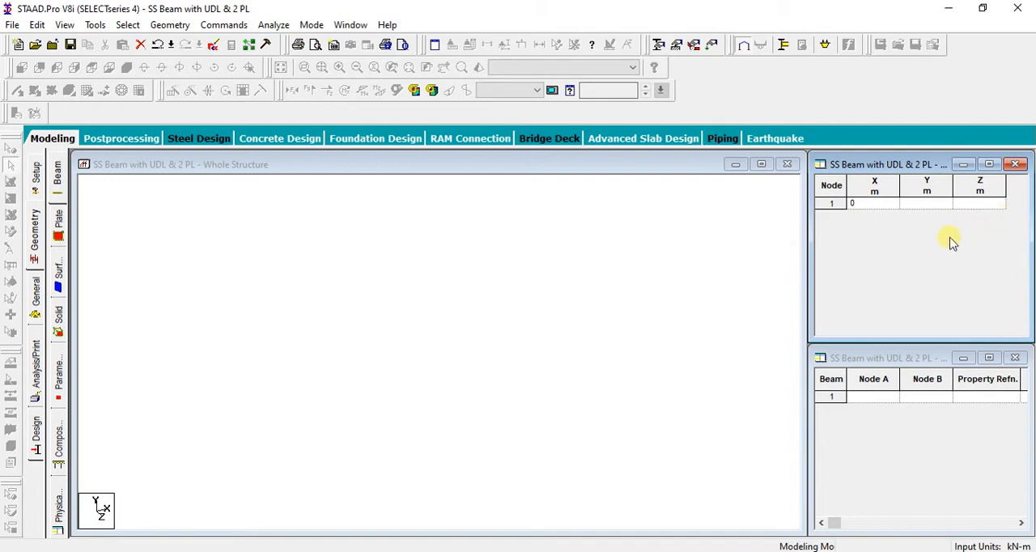
key("Return")
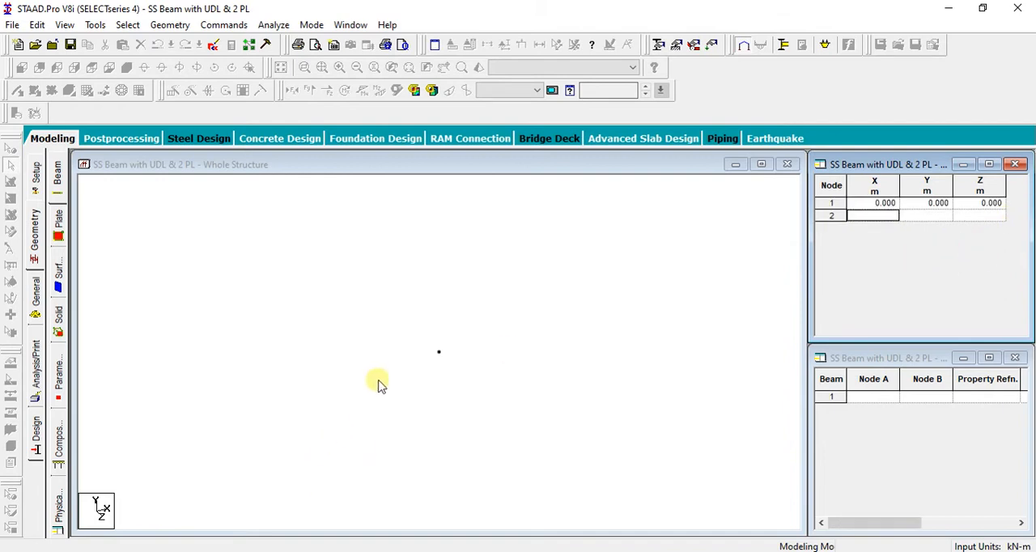
left_click(449, 343)
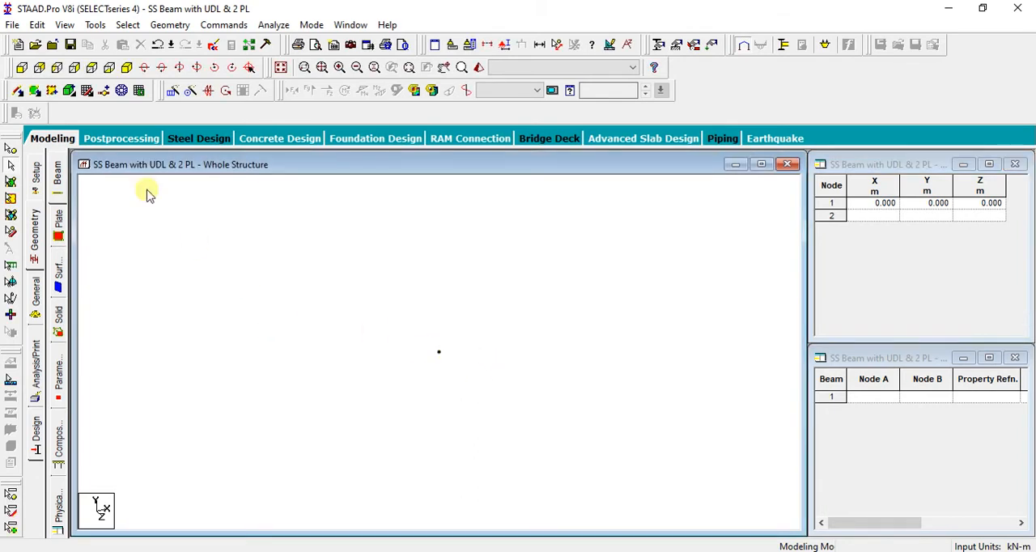
left_click(24, 70)
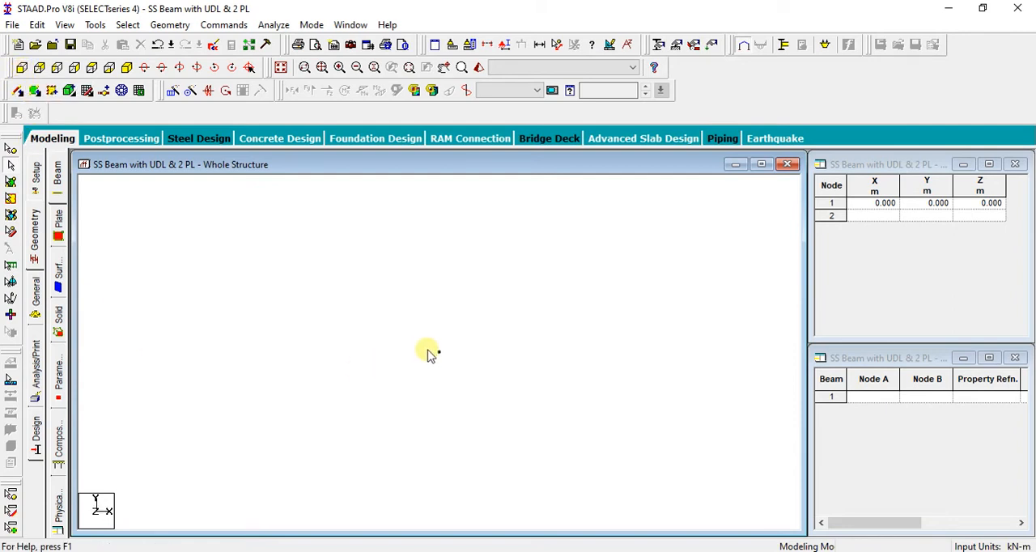
Add node 2 at X 10, Y 0, Z 0 m and draw a beam from node 1 to node 2
left_click(874, 217)
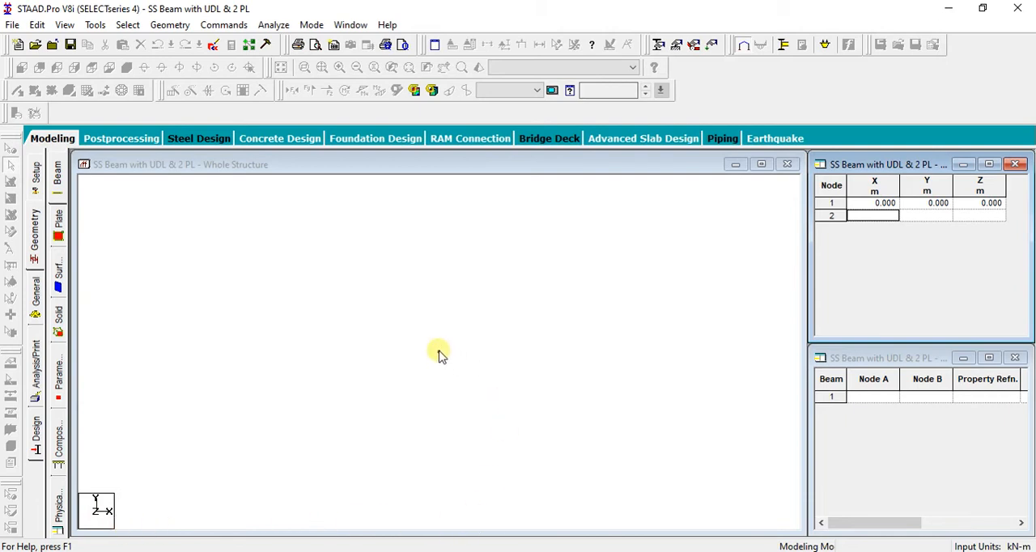
type("10")
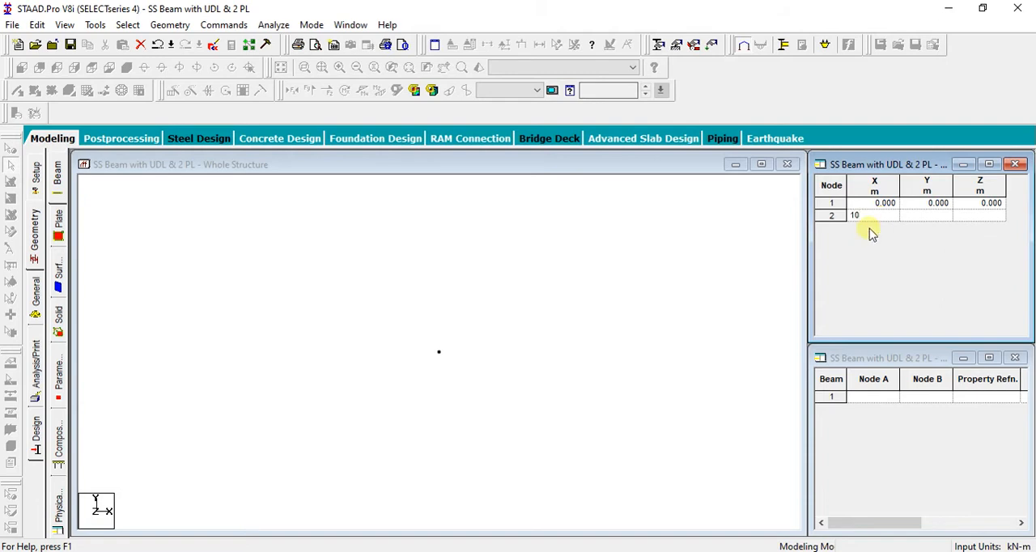
left_click(866, 255)
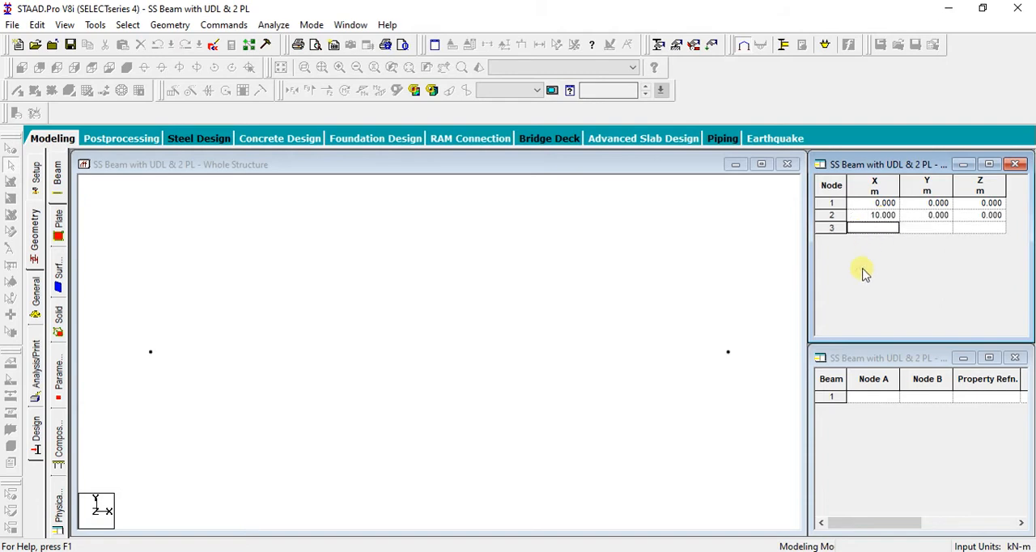
left_click(293, 366)
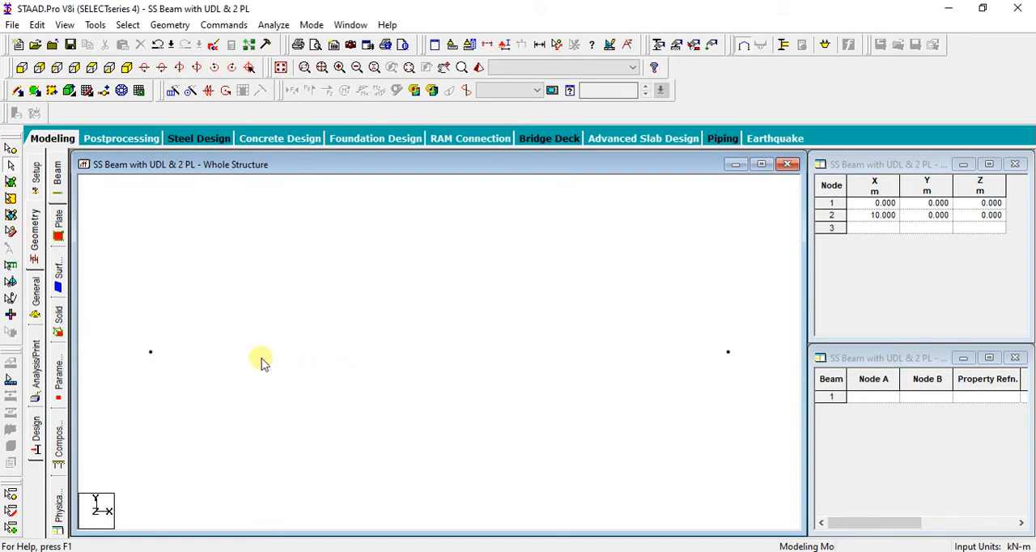
left_click(16, 93)
left_click_drag(151, 353, 729, 353)
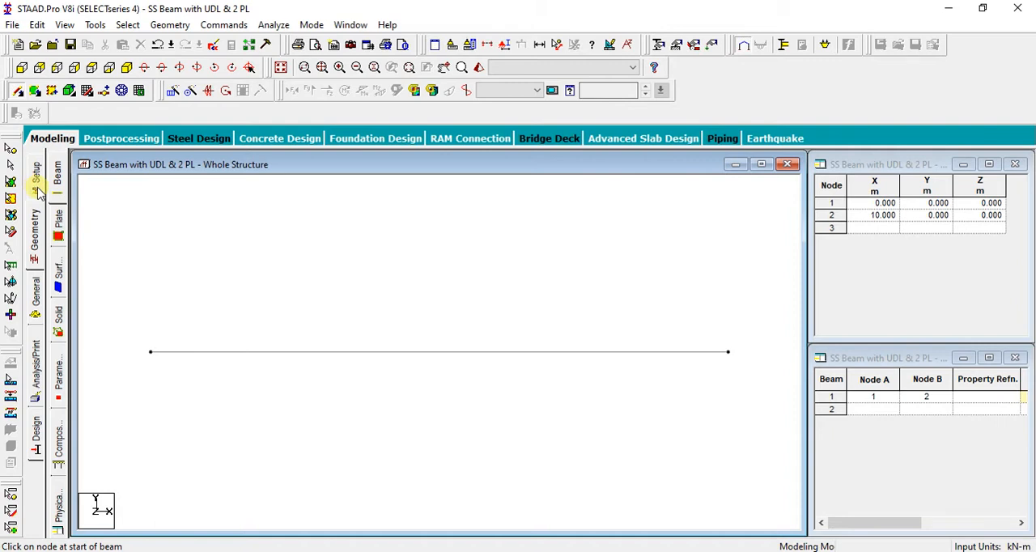
Create a pinned support definition for the structure
left_click(36, 306)
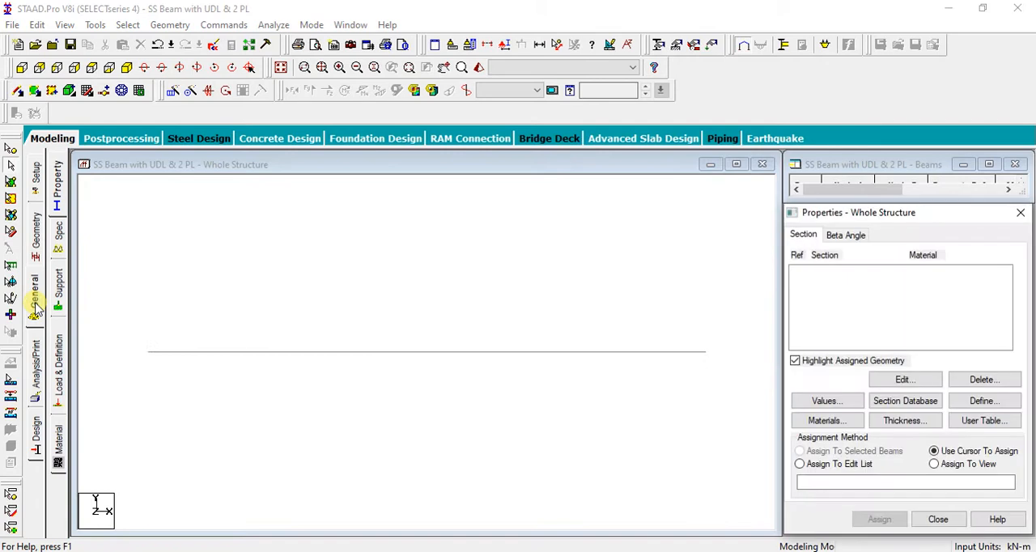
left_click(59, 306)
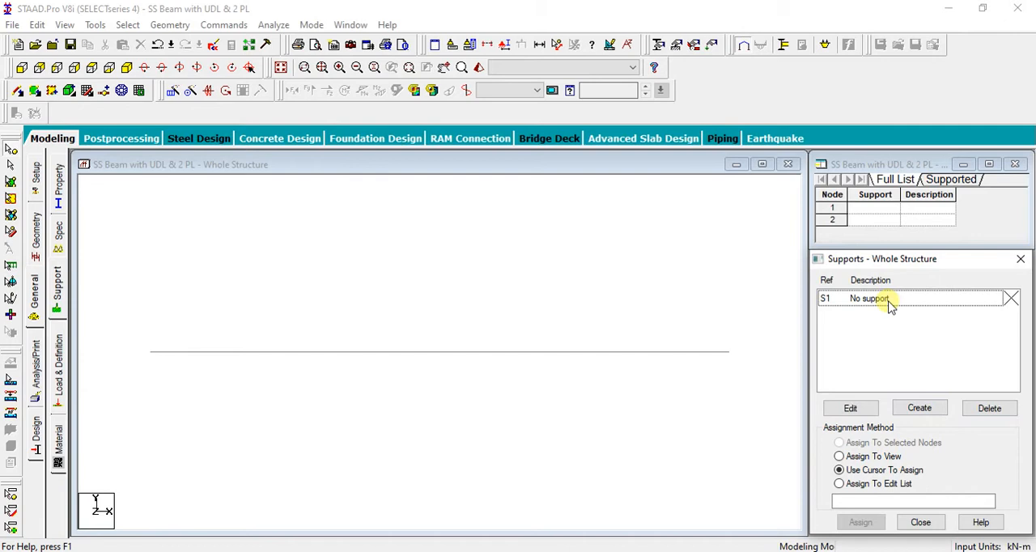
left_click(919, 301)
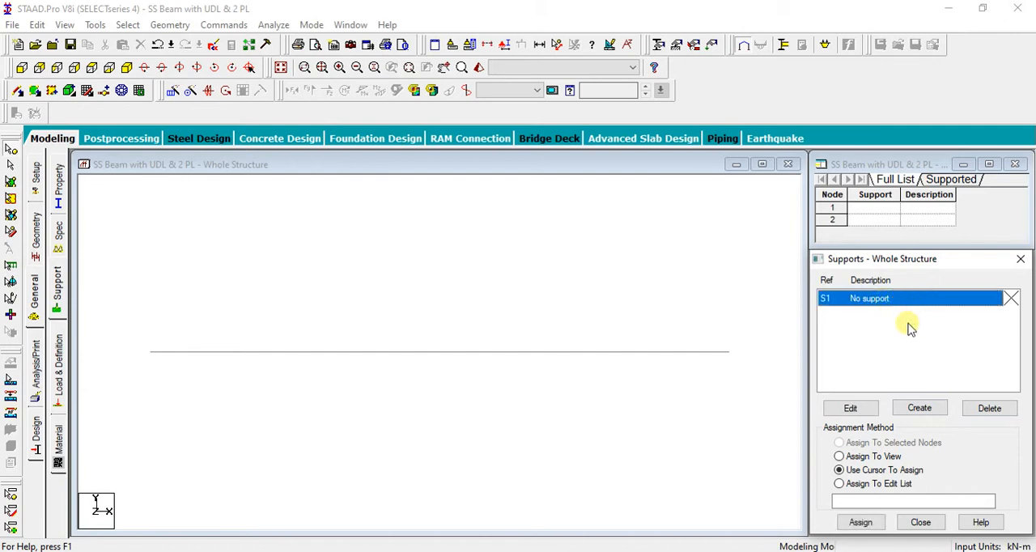
left_click(920, 409)
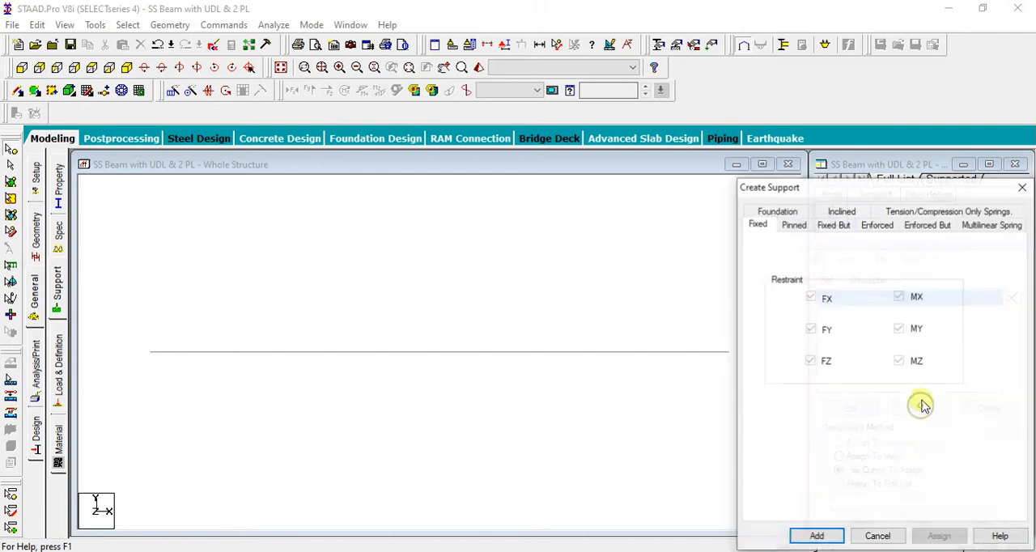
left_click(796, 229)
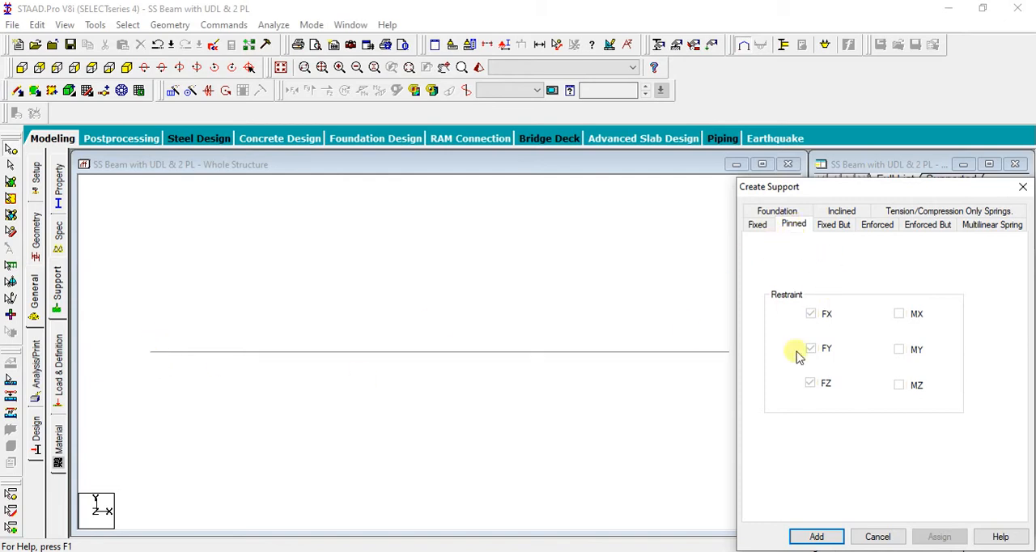
left_click(817, 537)
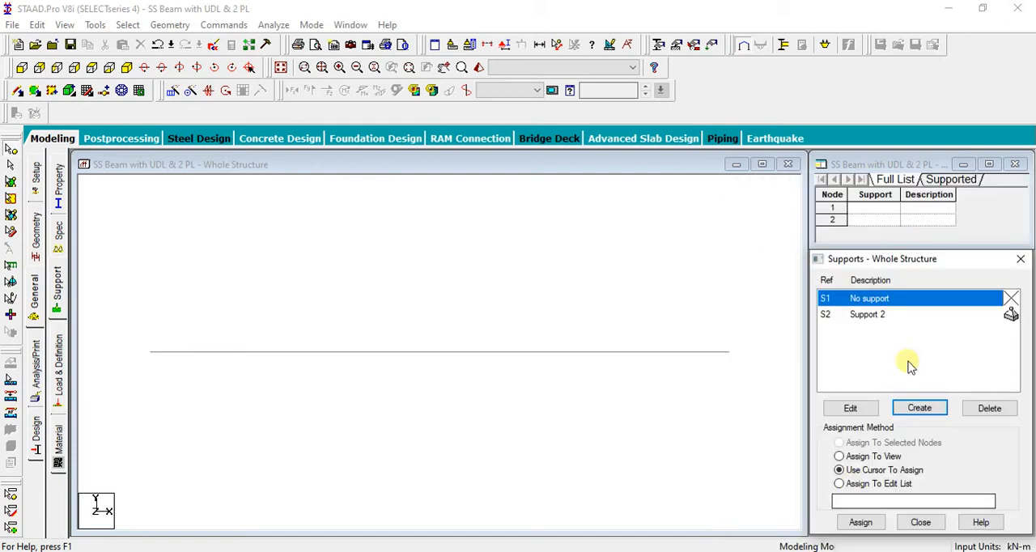
Assign the pinned support S2 to both end nodes of the beam using Assign To Selected Nodes
left_click(917, 315)
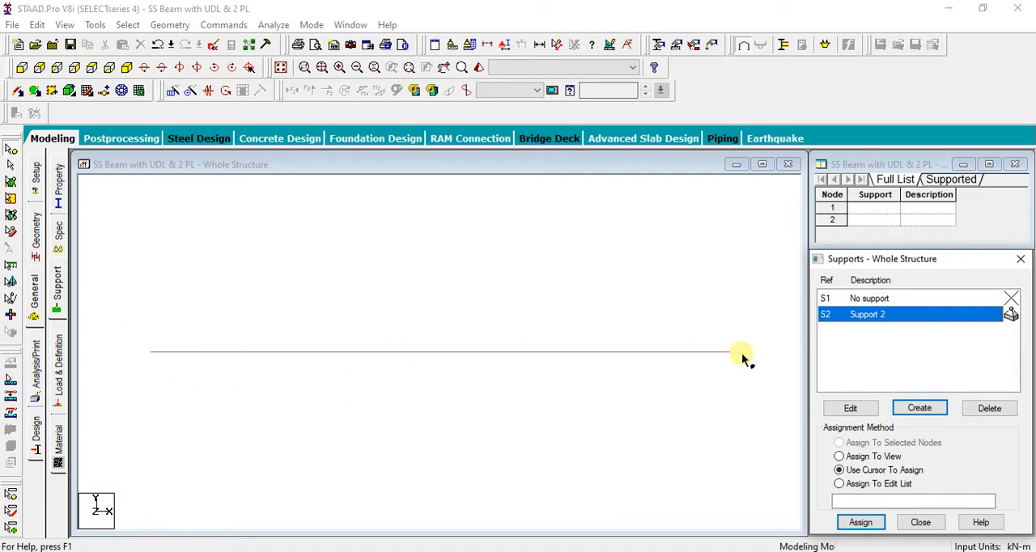
left_click(10, 154)
left_click_drag(123, 319, 739, 410)
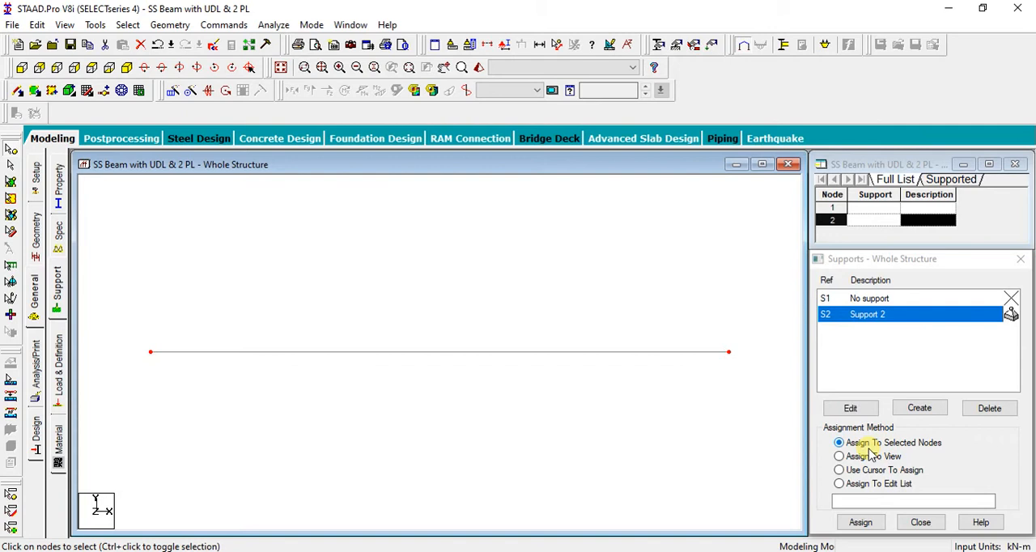
left_click(861, 522)
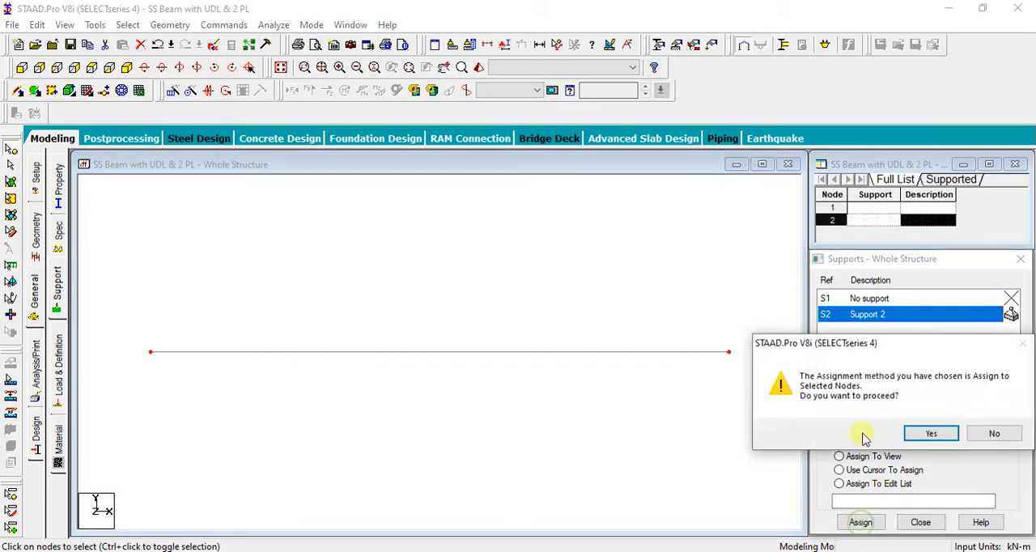
left_click(927, 433)
left_click(238, 393)
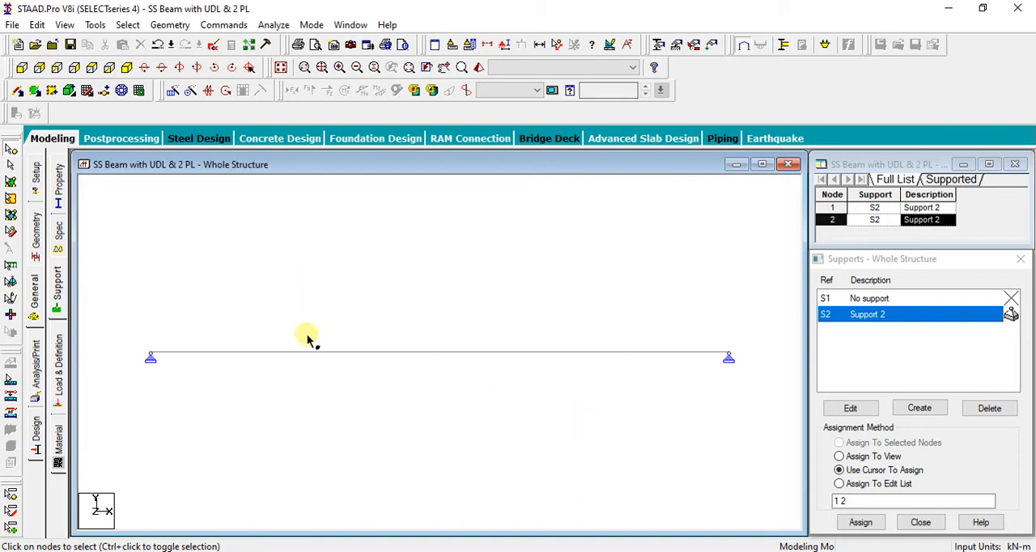
Add primary load case 1 titled "UDL & PL" with loading type None
left_click(58, 360)
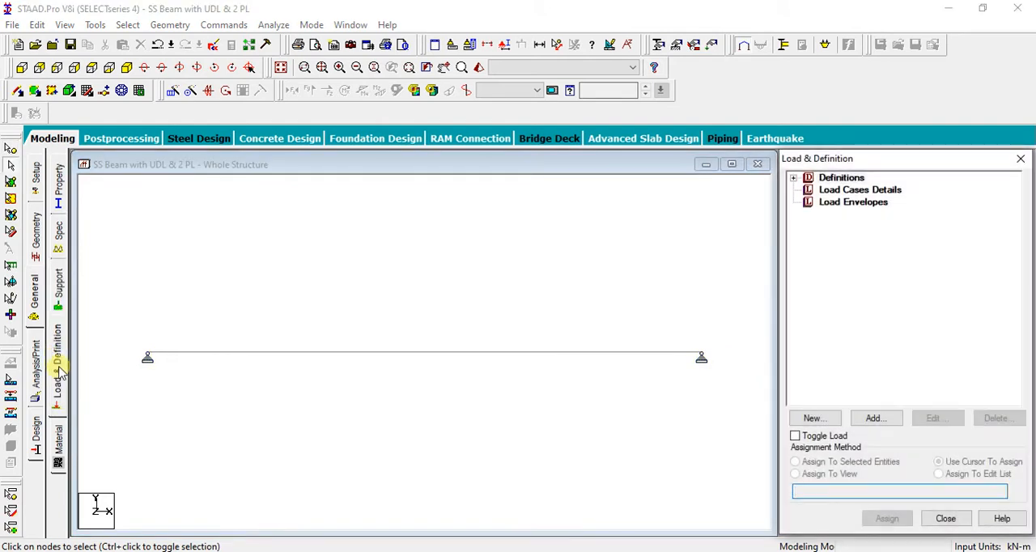
left_click(839, 193)
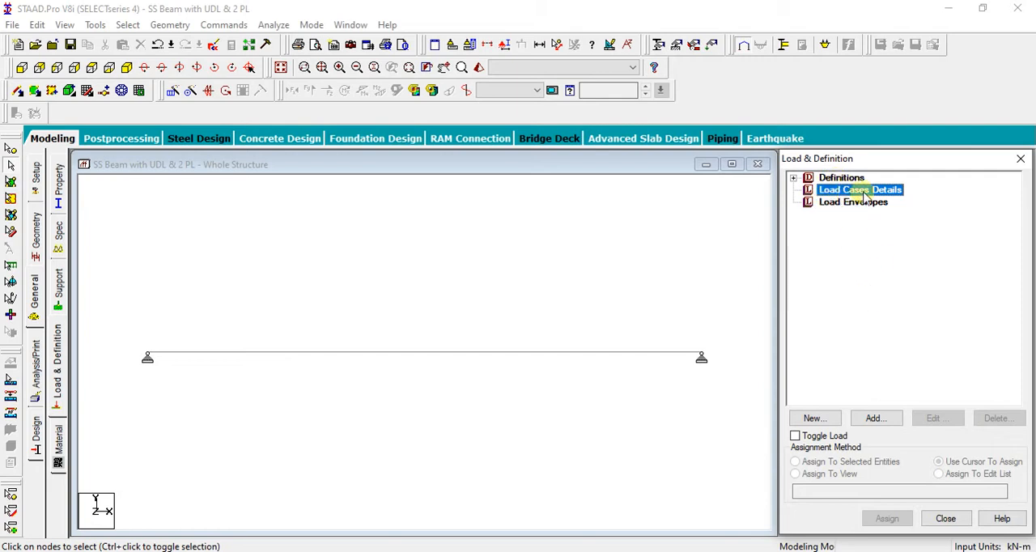
left_click(875, 420)
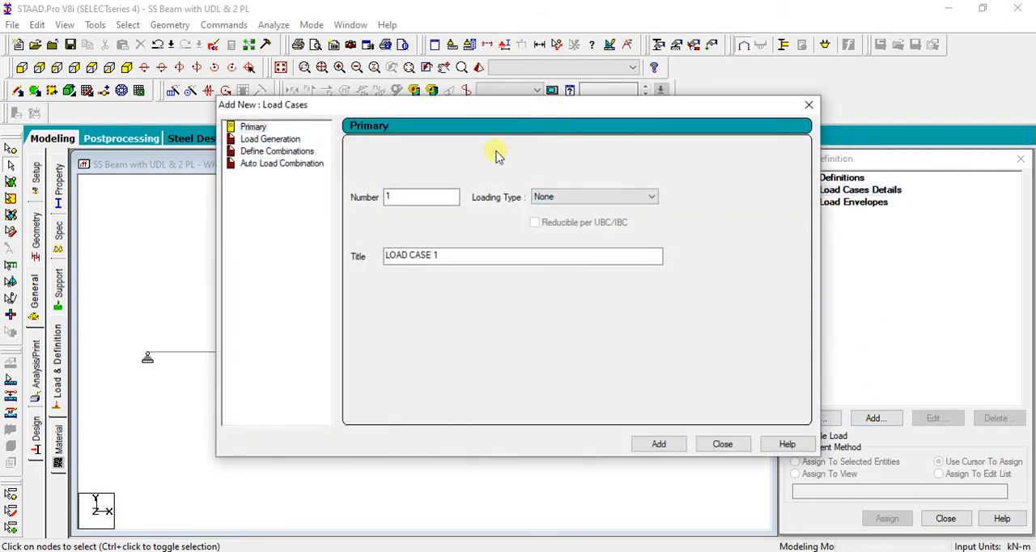
left_click_drag(561, 105, 599, 108)
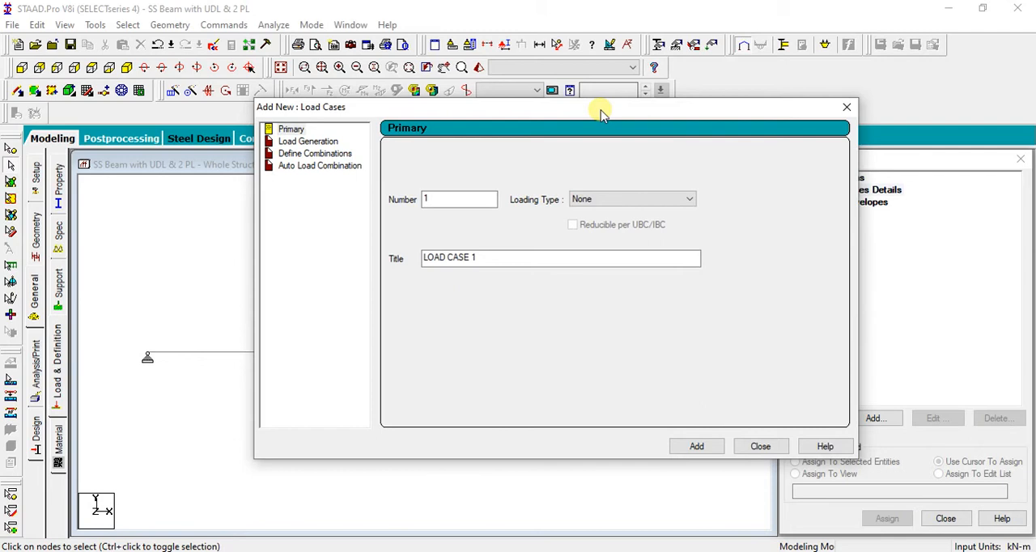
left_click(631, 199)
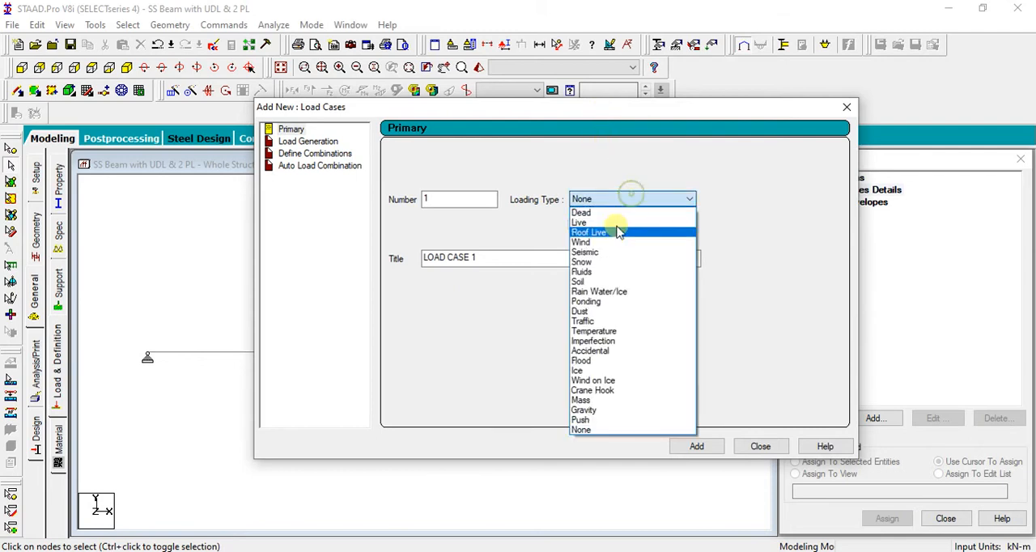
left_click(611, 429)
left_click(609, 202)
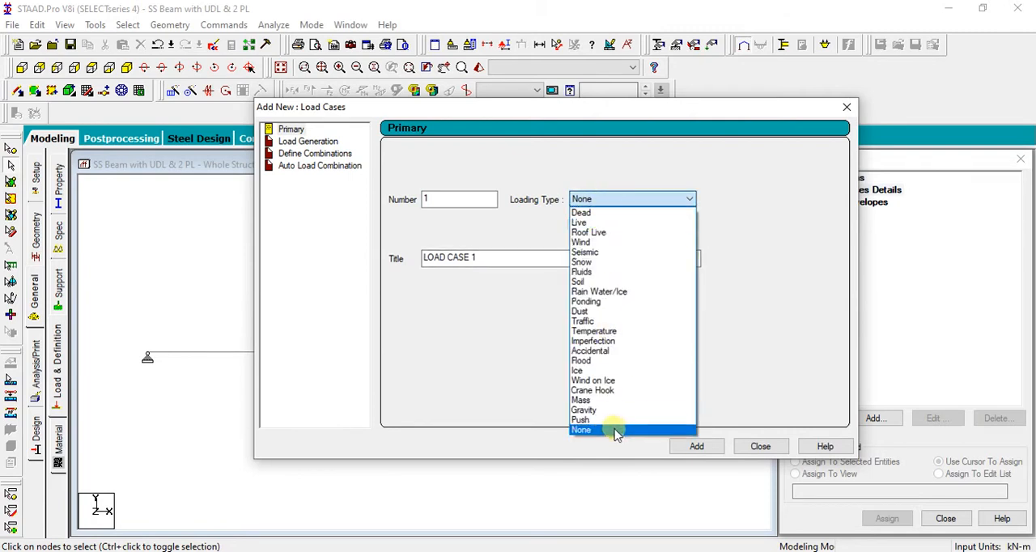
left_click(613, 200)
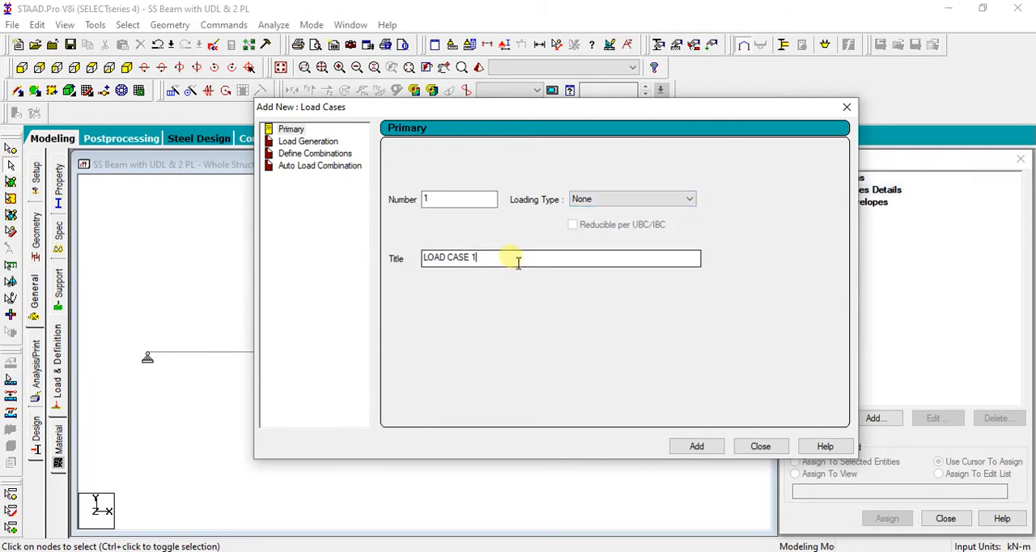
left_click_drag(516, 259, 289, 270)
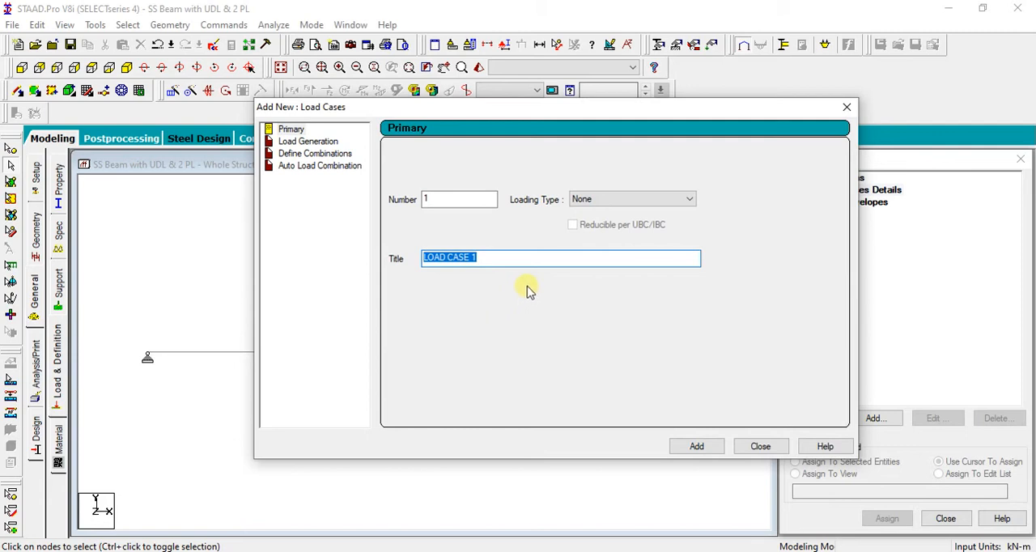
type("UDL & PL")
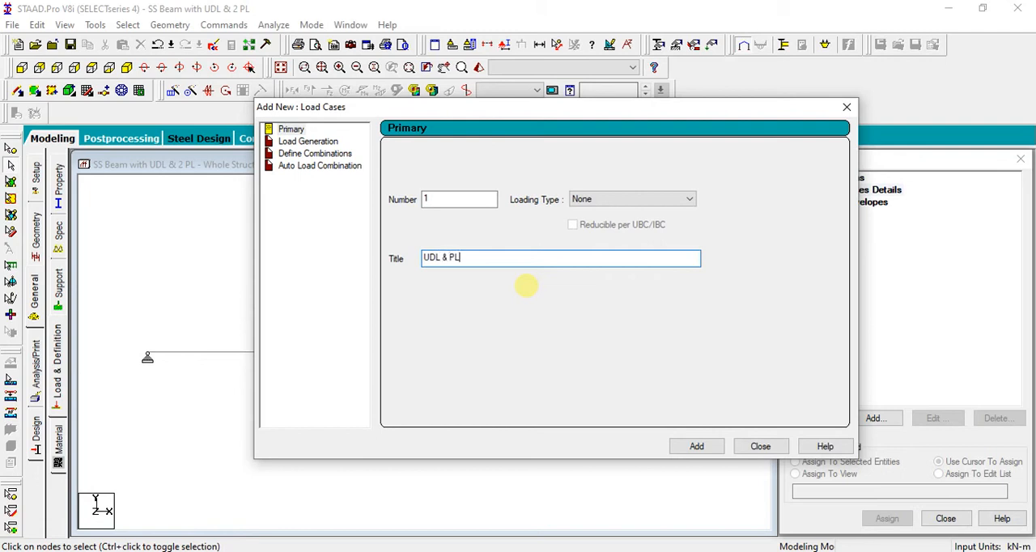
left_click(695, 447)
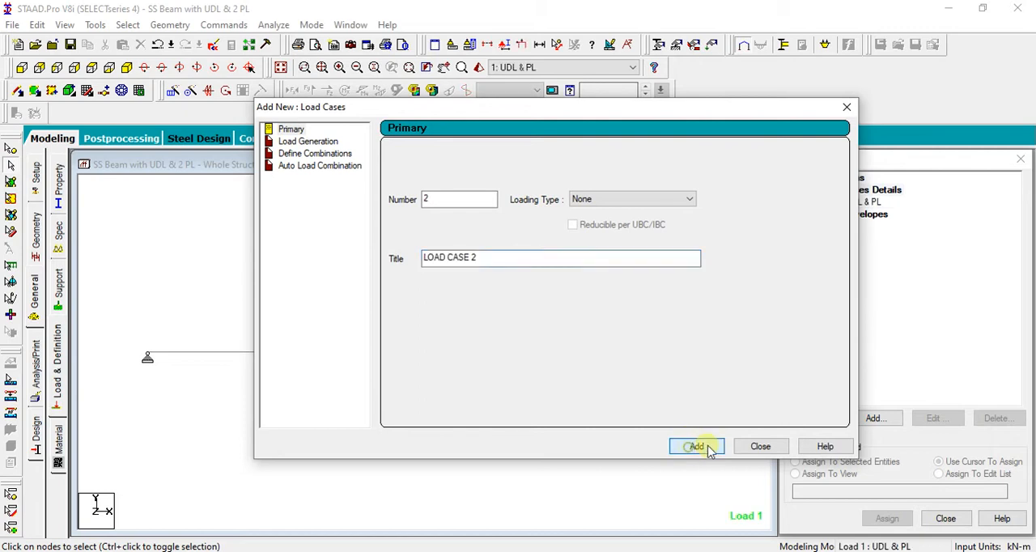
left_click(741, 445)
Add a uniform member force of -20 kN/m in the GY direction to load case 1
left_click(850, 202)
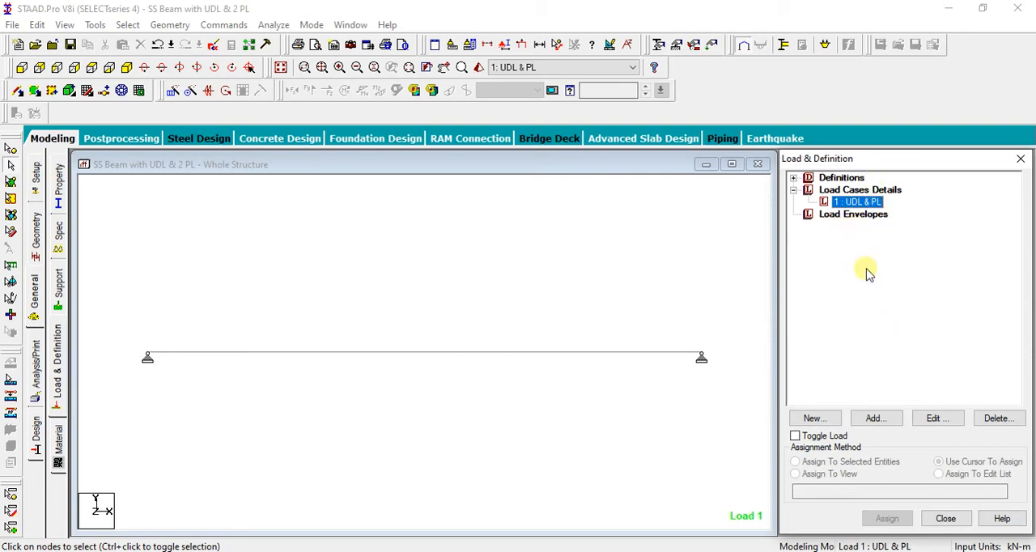
left_click(874, 418)
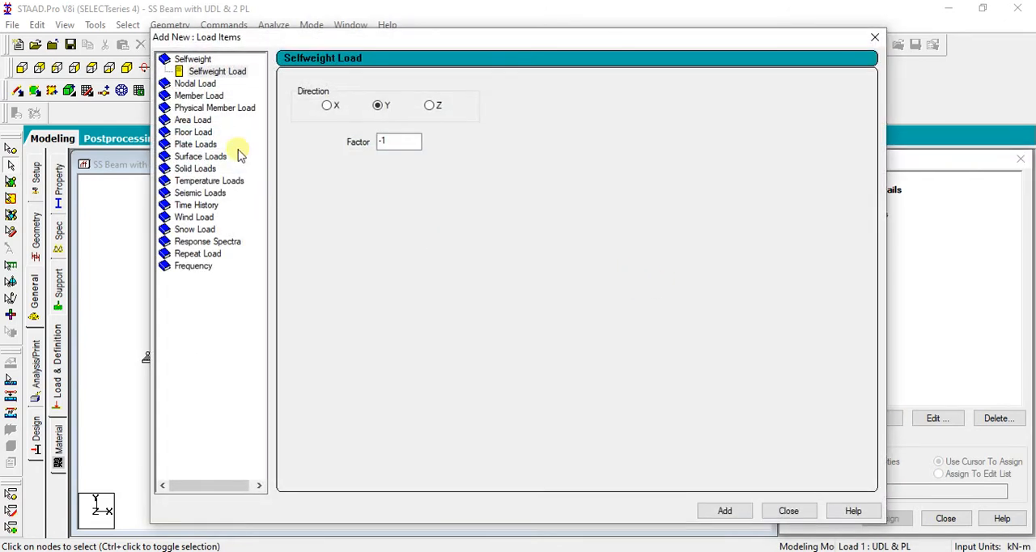
left_click(189, 95)
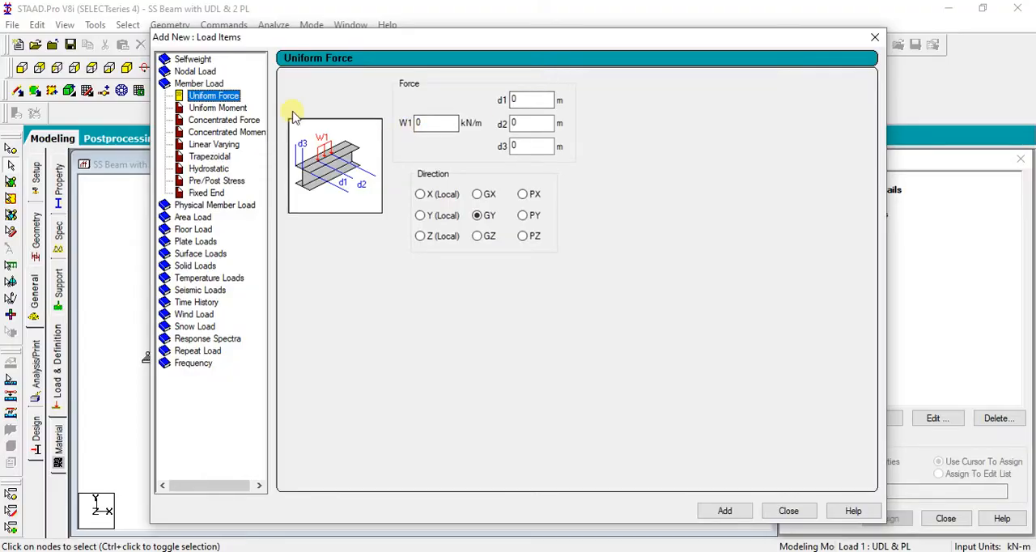
double_click(433, 123)
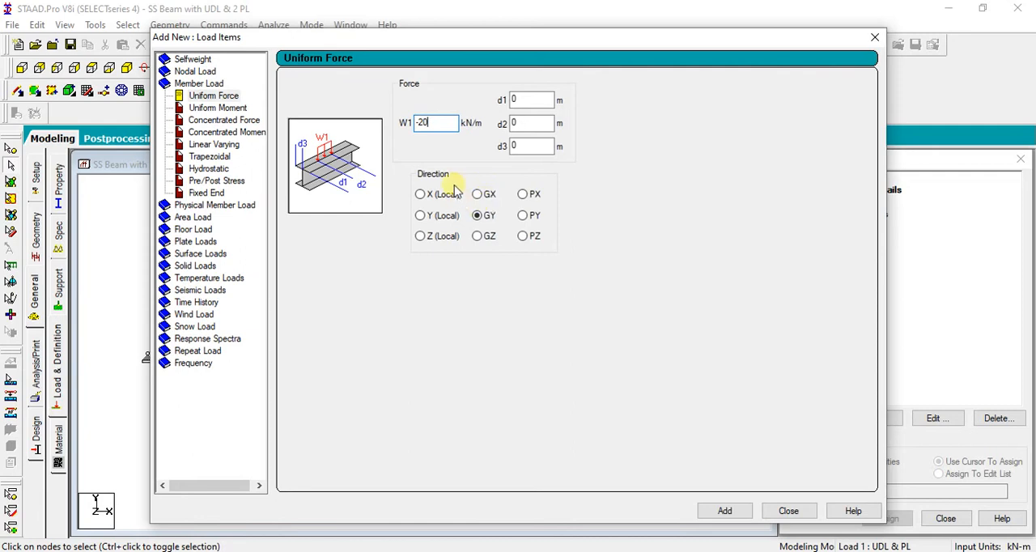
left_click(478, 216)
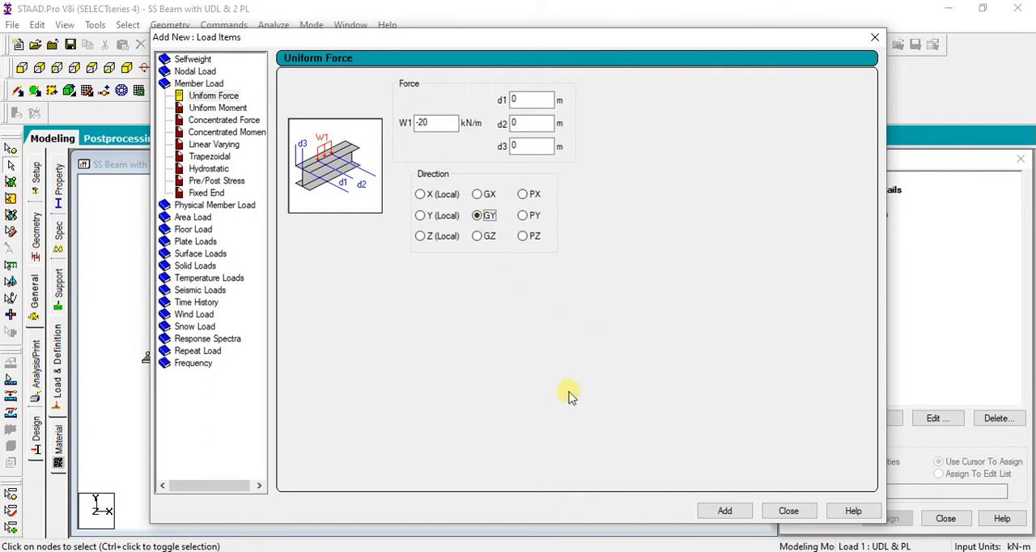
left_click_drag(715, 39, 618, 33)
left_click(628, 504)
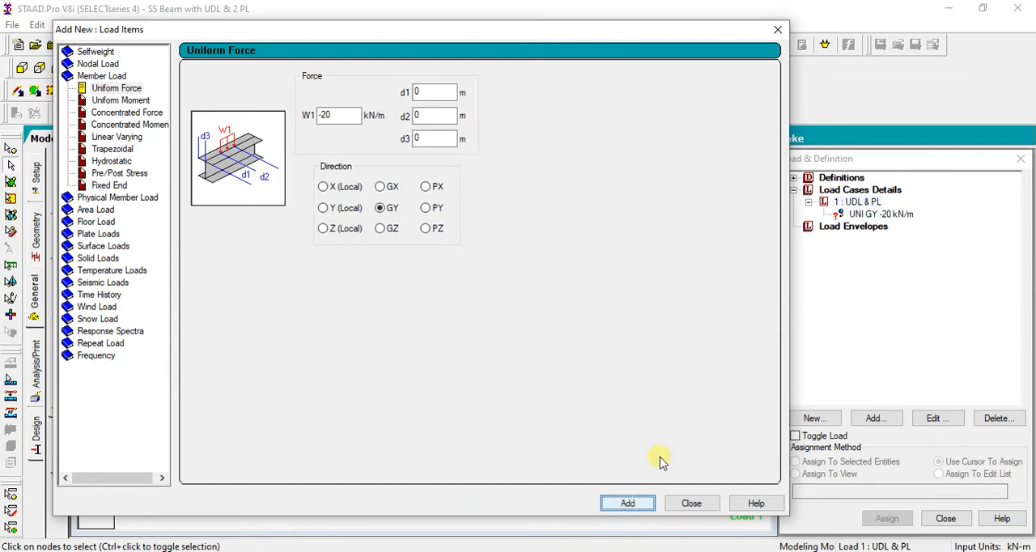
left_click(696, 504)
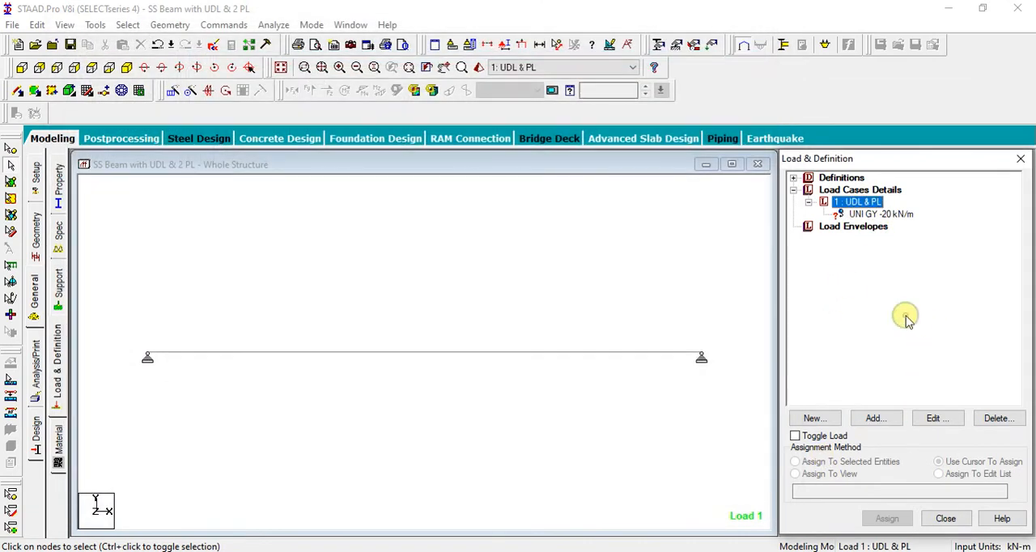
Start a concentrated member force under load case 1 with P set to -50 kN
left_click(872, 215)
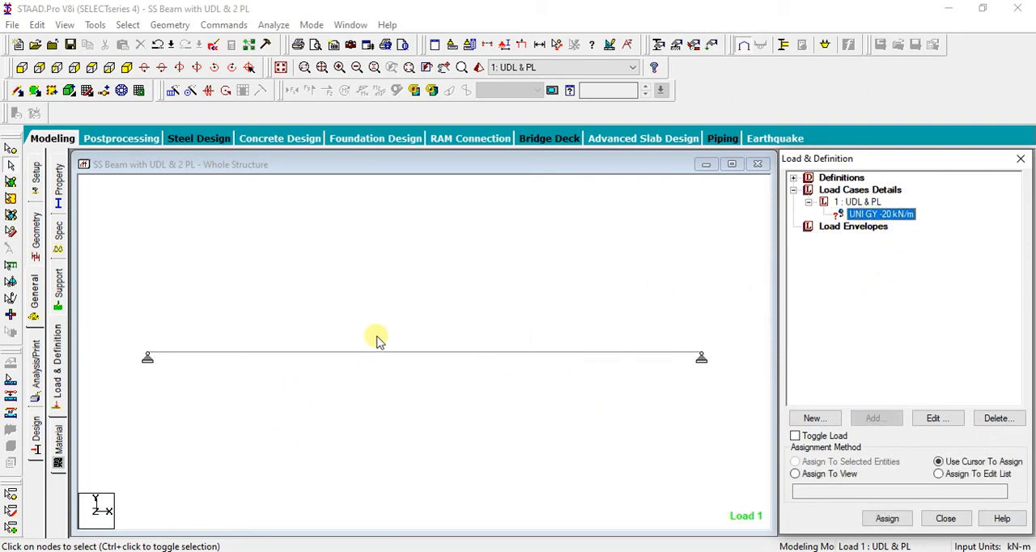
left_click(858, 201)
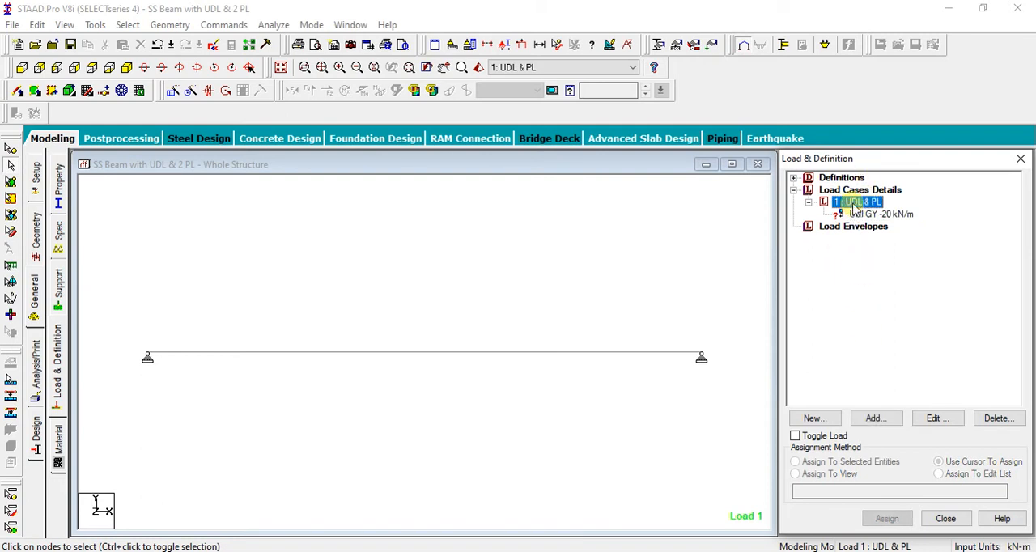
left_click(865, 420)
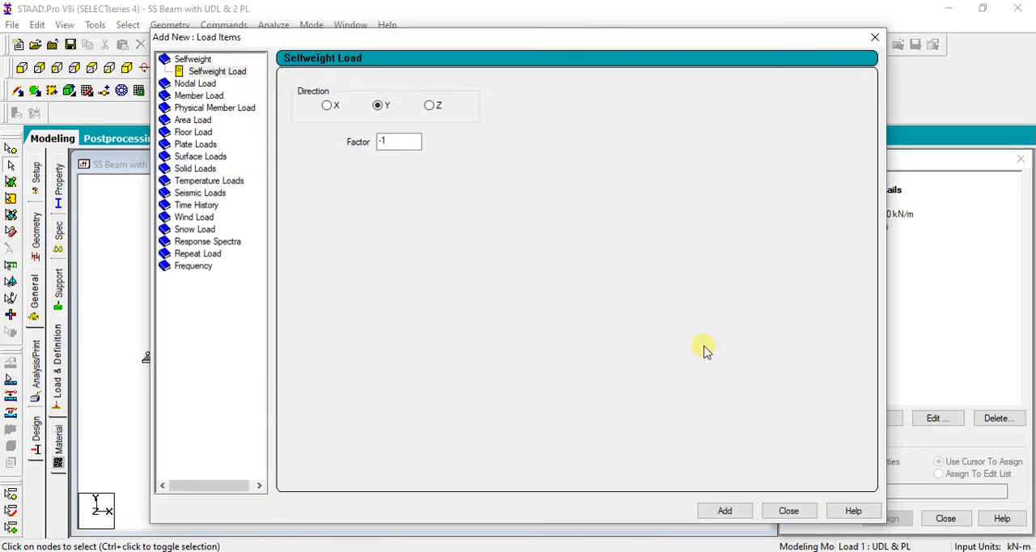
left_click(201, 95)
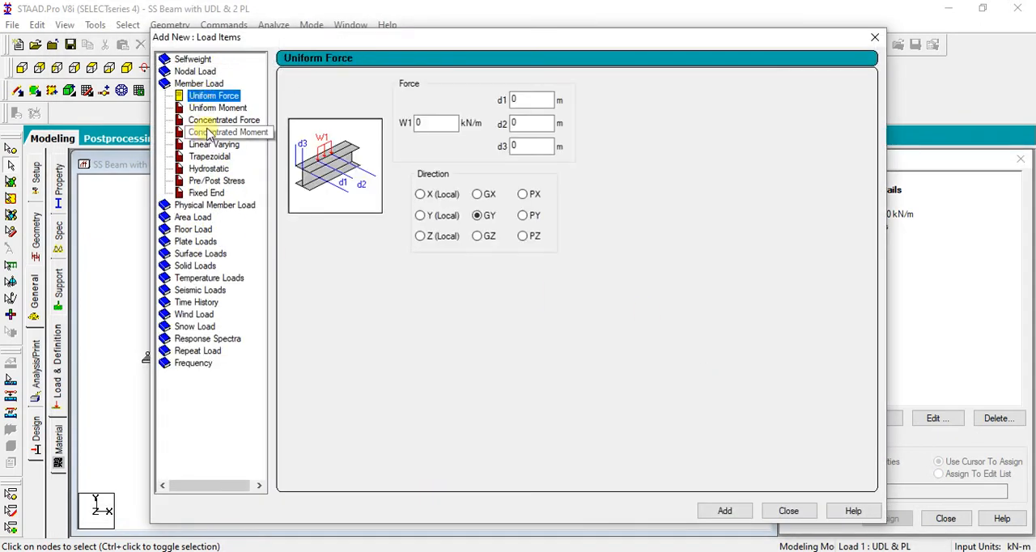
left_click(224, 120)
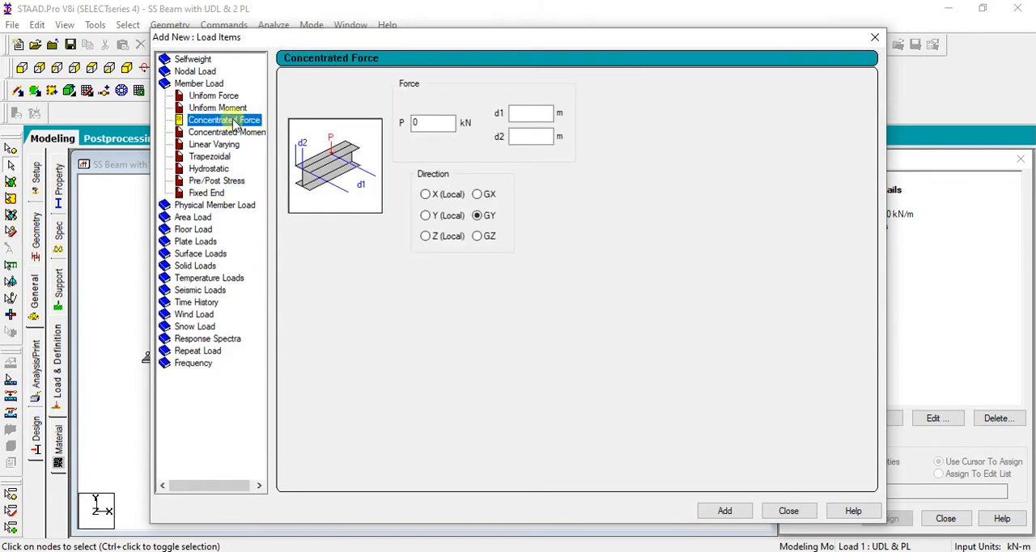
double_click(416, 123)
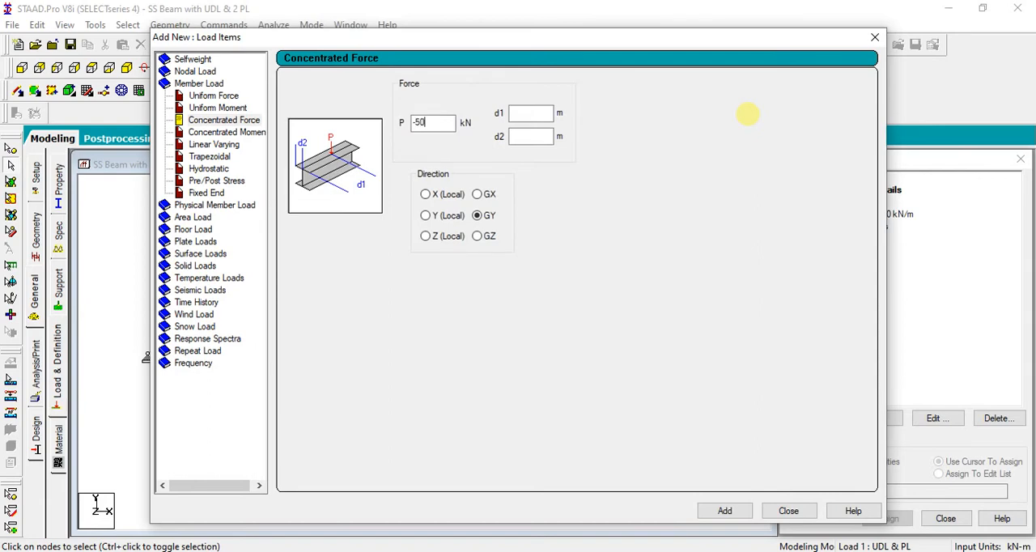
Check the point load positions on the reference beam diagram, and let auto save store the modified structure
key("alt+Tab")
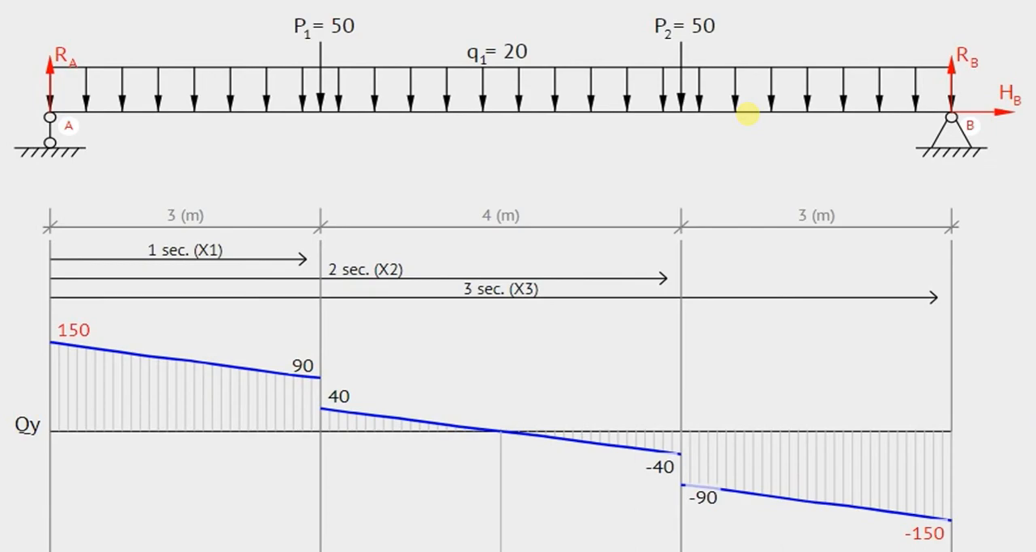
key("alt+Tab")
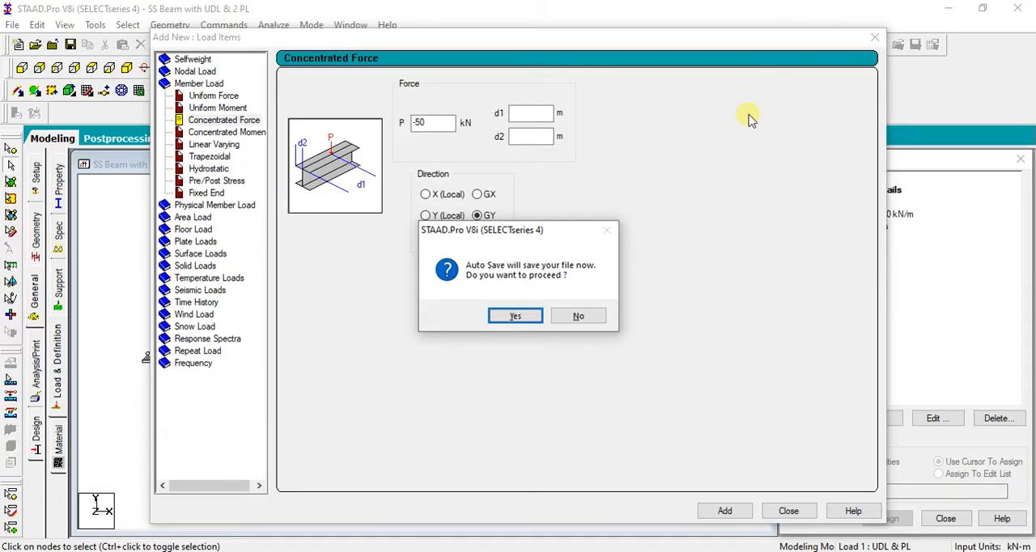
left_click(506, 315)
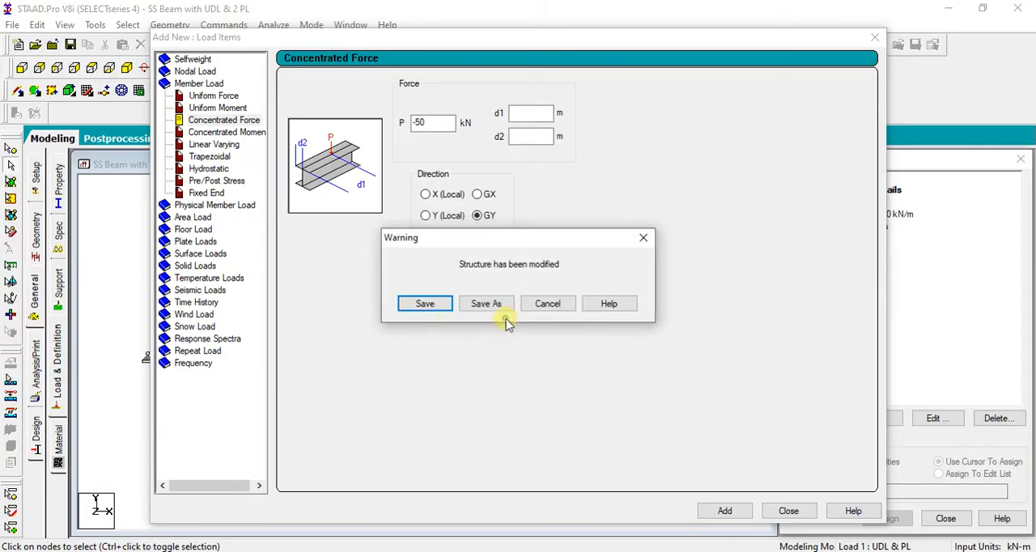
left_click(415, 311)
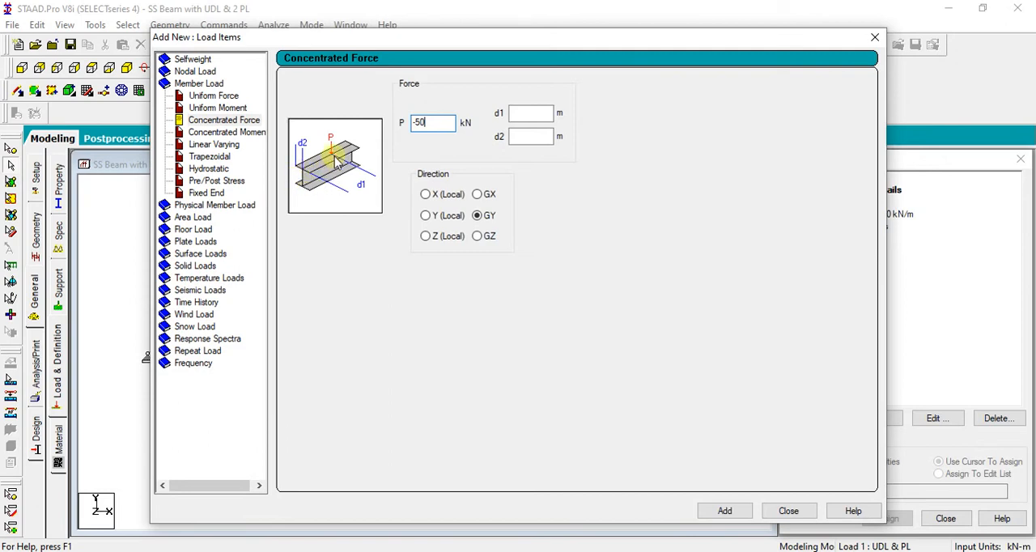
Place the -50 kN GY concentrated force at d1 3 m and d2 0 m, and add it to the load case
left_click(520, 114)
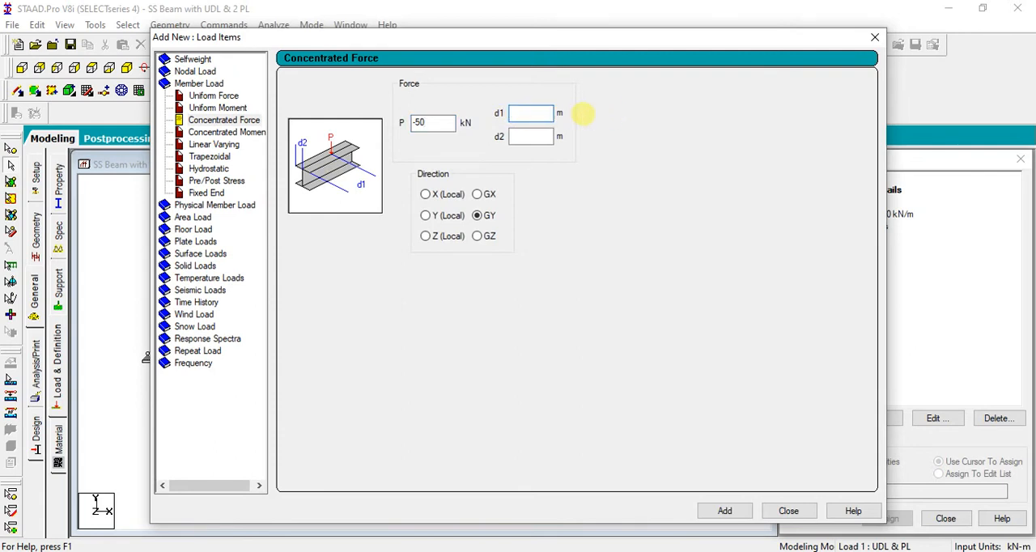
type("3")
left_click(531, 136)
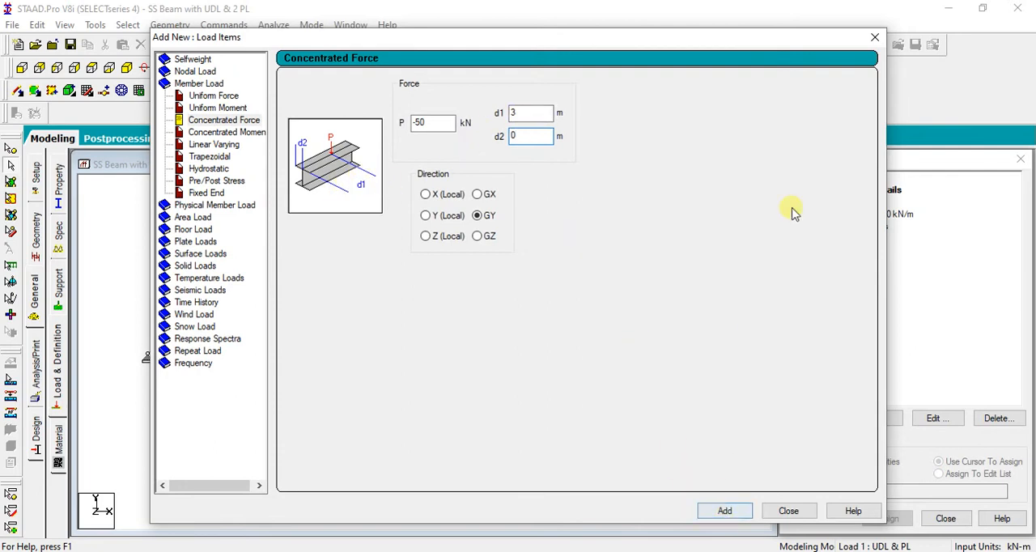
left_click_drag(794, 37, 729, 34)
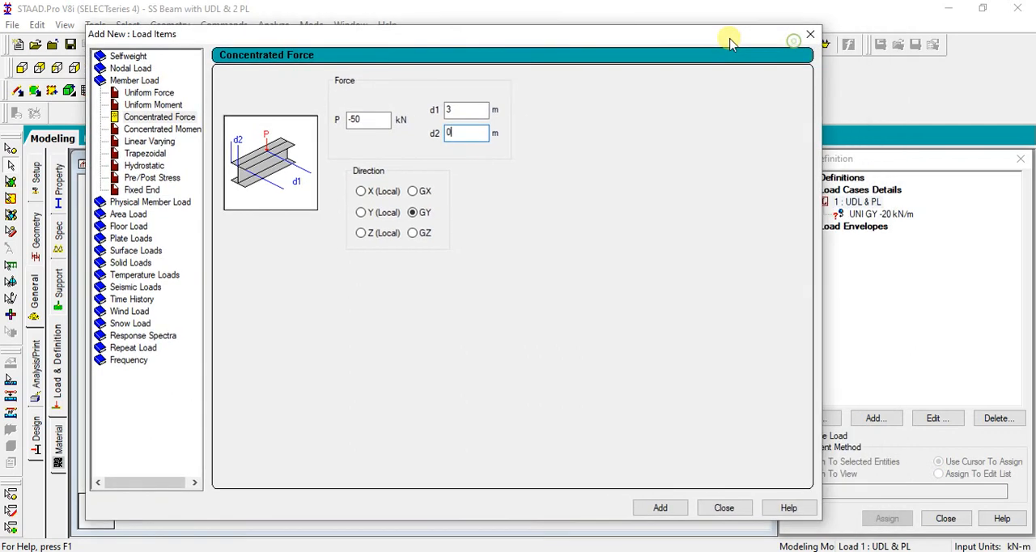
left_click(653, 508)
left_click(724, 508)
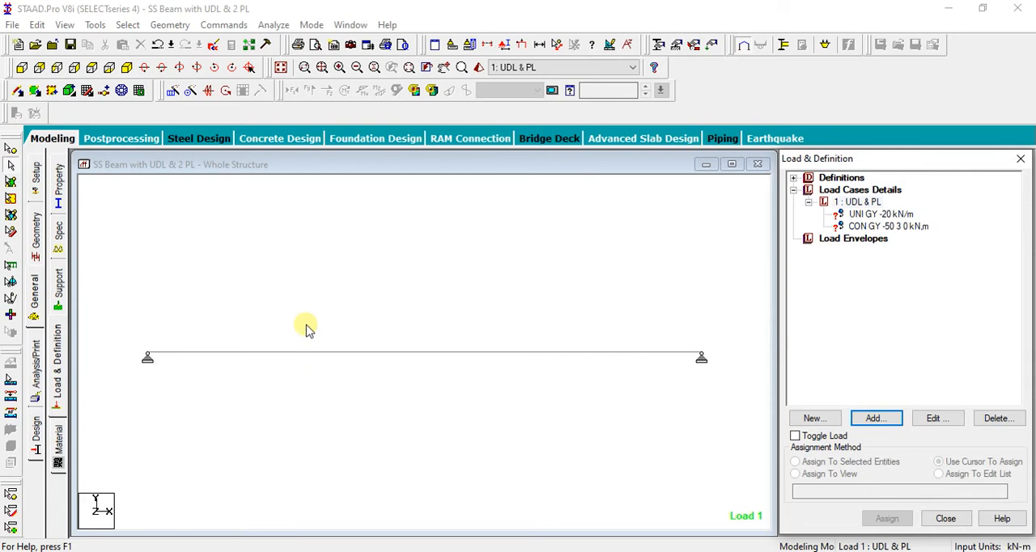
Start a second concentrated member force under load case 1, again with P set to -50 kN
left_click(865, 202)
left_click(878, 419)
left_click_drag(456, 38, 378, 39)
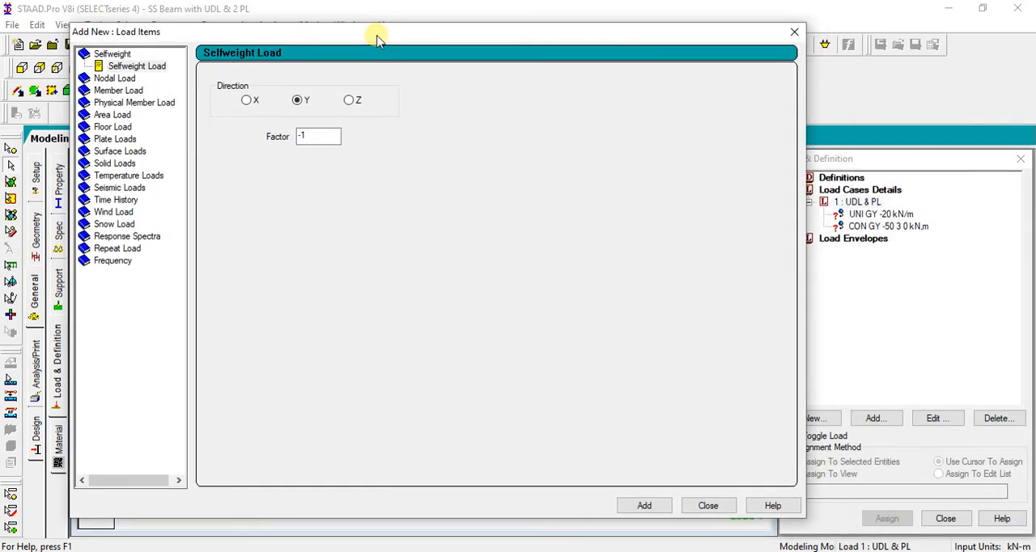
left_click(116, 91)
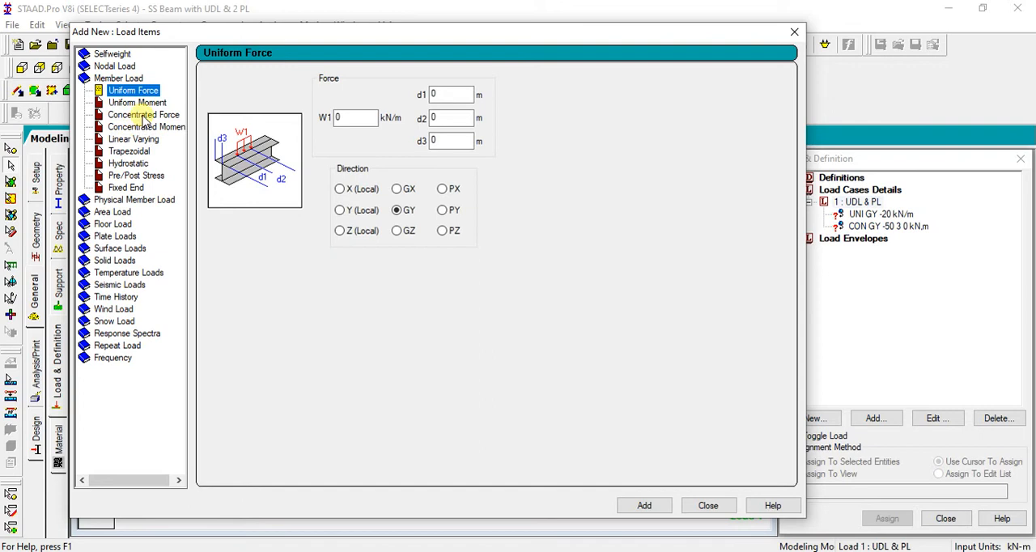
left_click(142, 115)
double_click(344, 118)
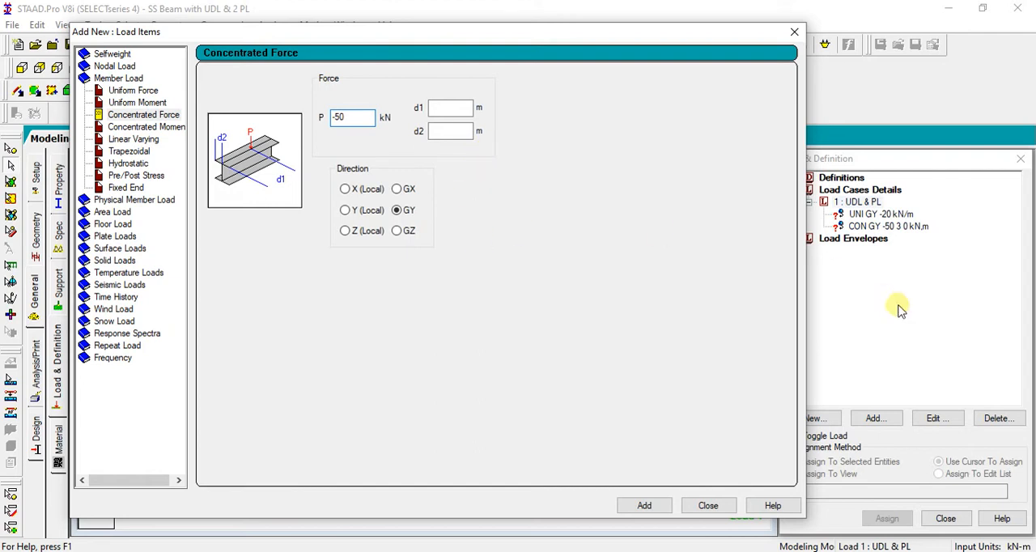
Place the second -50 kN GY force at d1 7 m and d2 0 m, and add it to the load case
left_click_drag(589, 38, 629, 430)
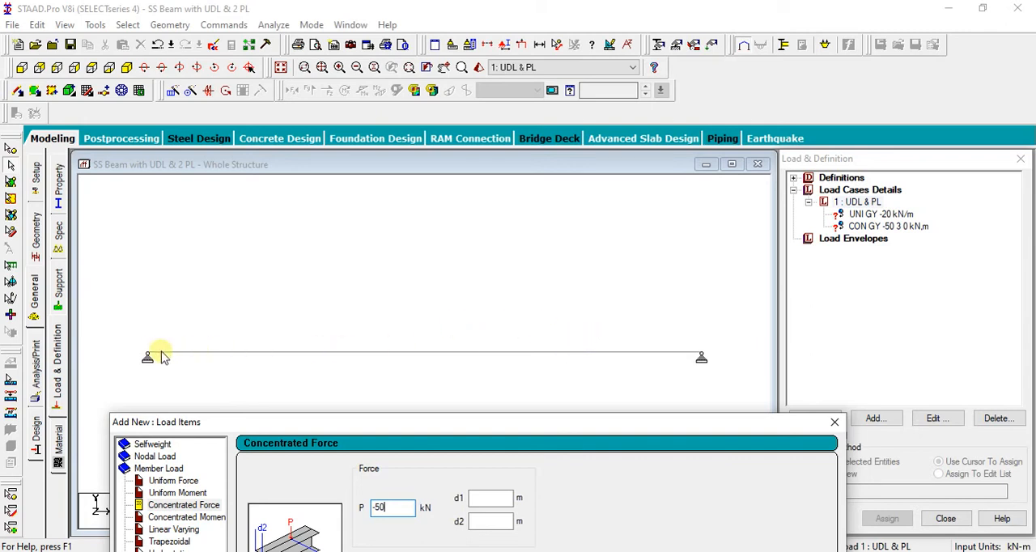
left_click_drag(560, 425, 537, 81)
left_click(467, 152)
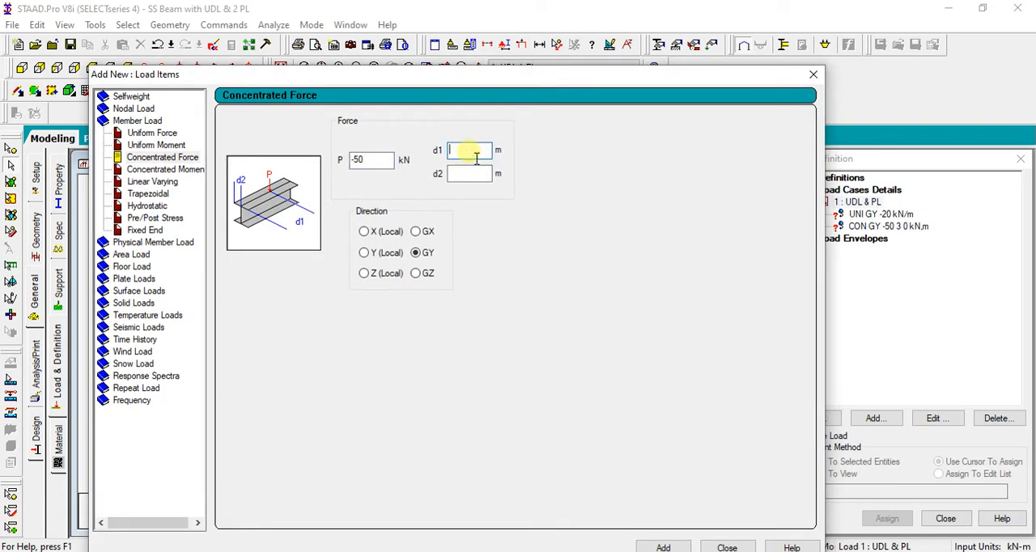
left_click(464, 176)
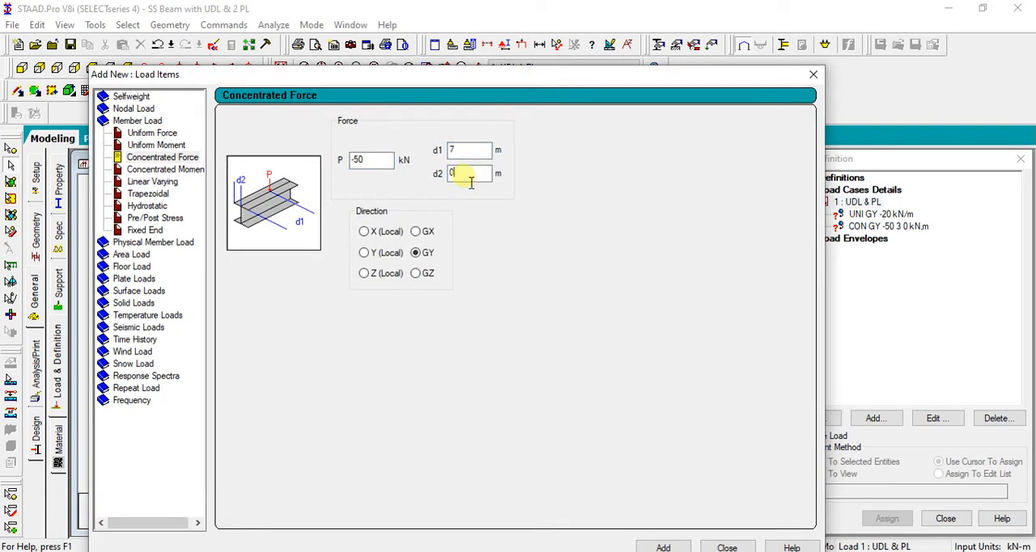
left_click_drag(579, 88, 585, 57)
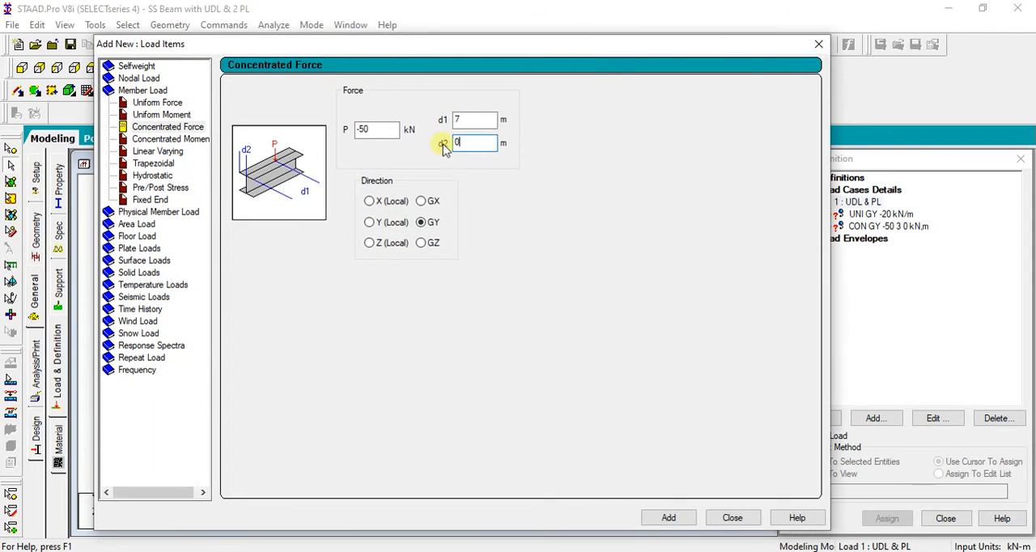
left_click(666, 519)
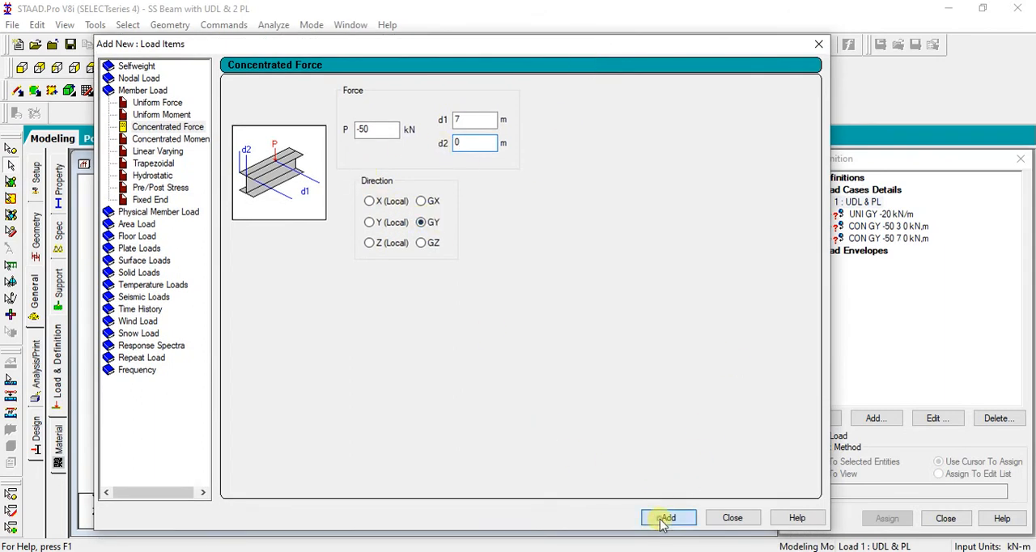
left_click(732, 518)
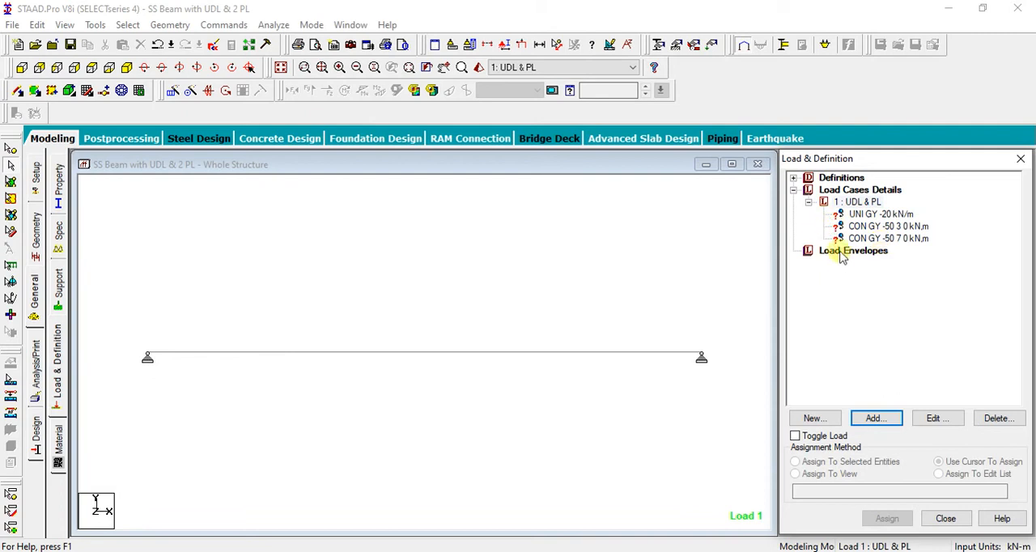
Assign the uniform -20 kN/m load to the beam using Assign To Selected Beams, and reduce the drawn height of its arrows
left_click(881, 214)
left_click(540, 354)
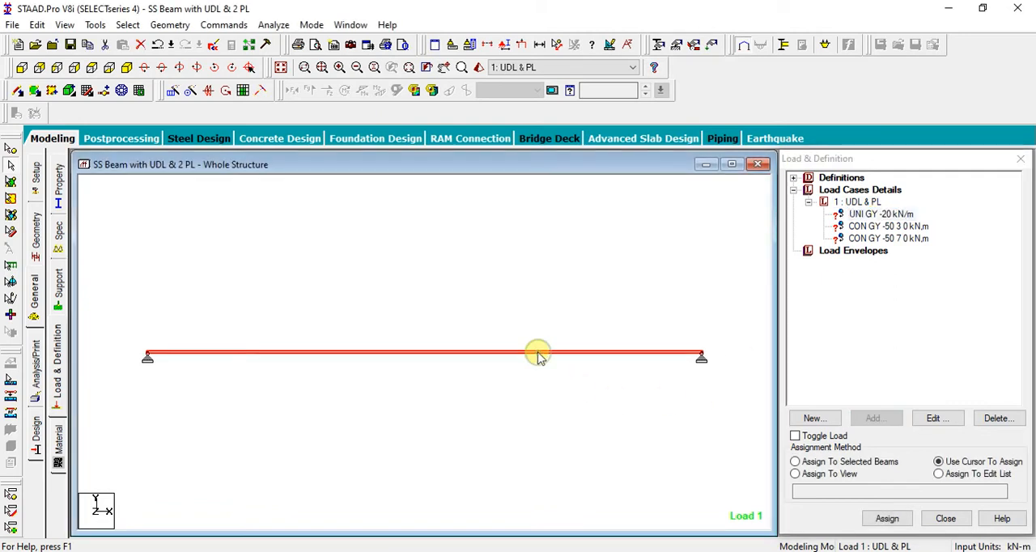
left_click(876, 461)
left_click(888, 522)
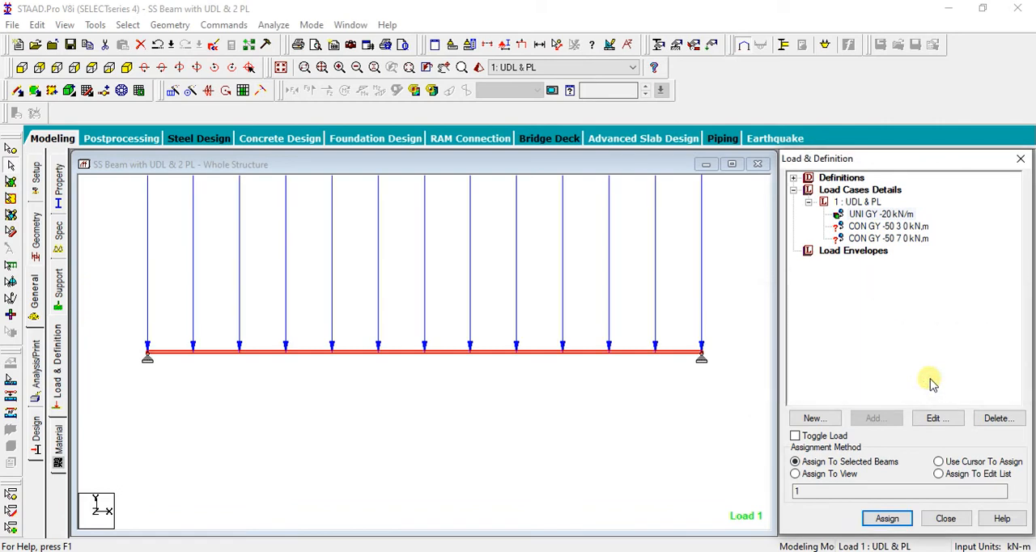
left_click(520, 46)
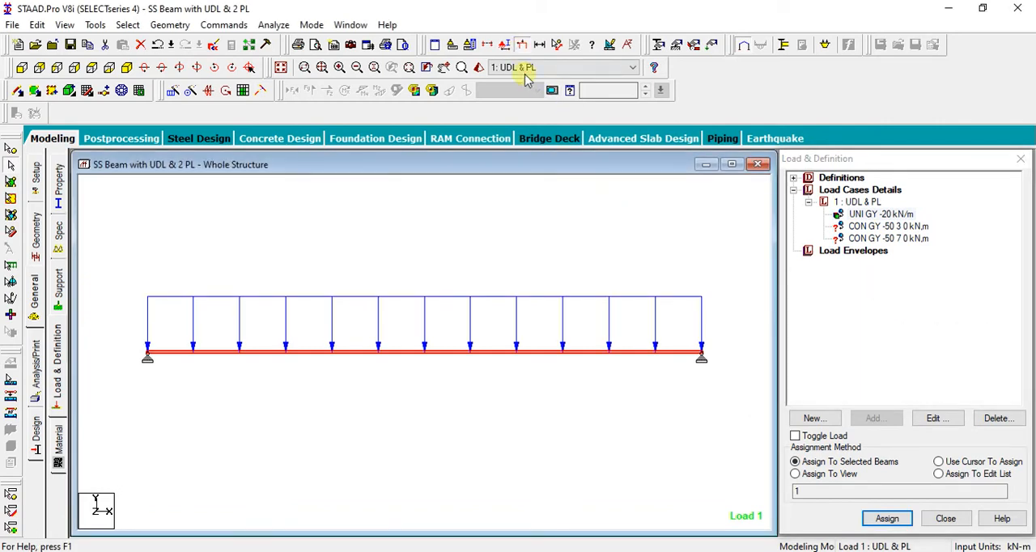
left_click(556, 253)
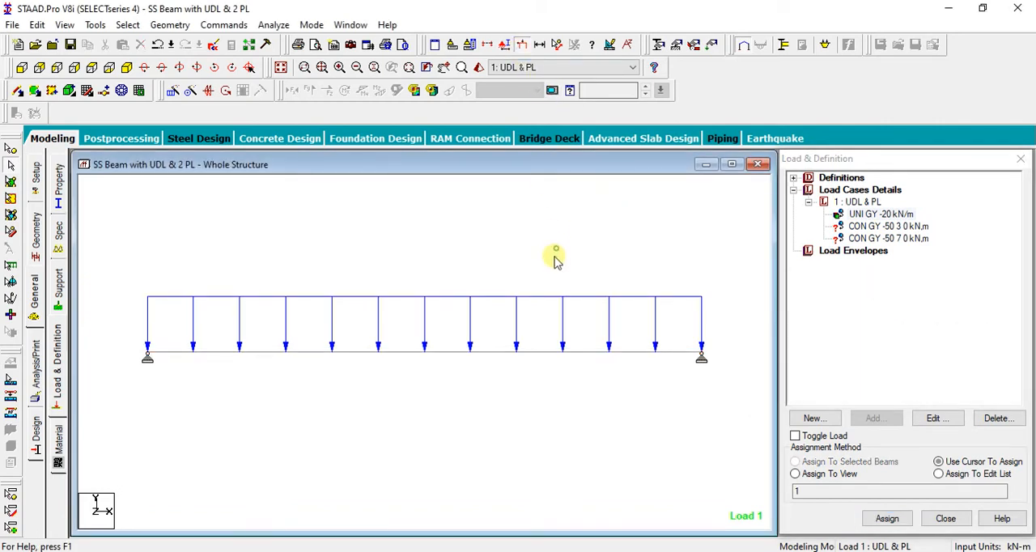
Assign the -50 kN concentrated load at 3 m to the beam using Assign To Selected Beams
left_click(902, 227)
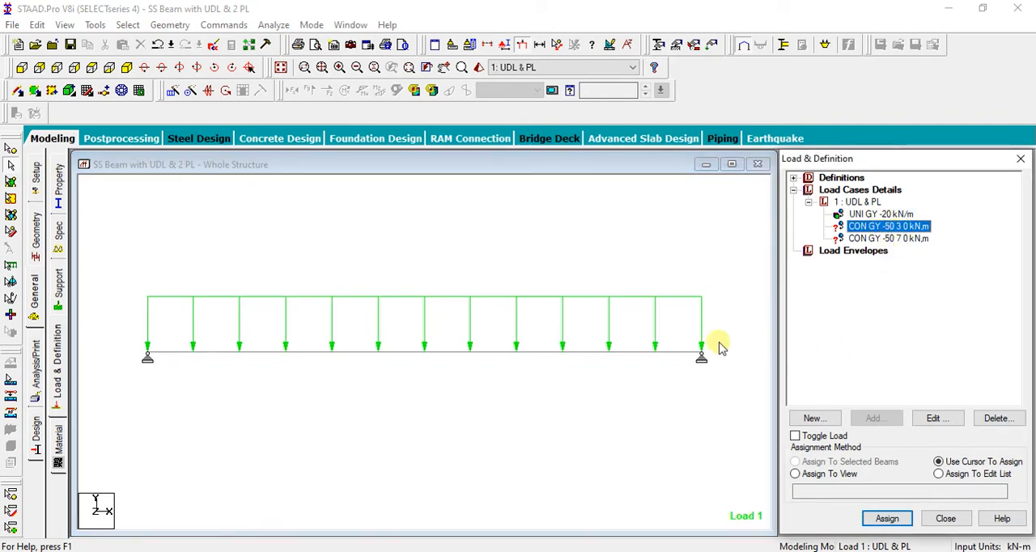
left_click(458, 354)
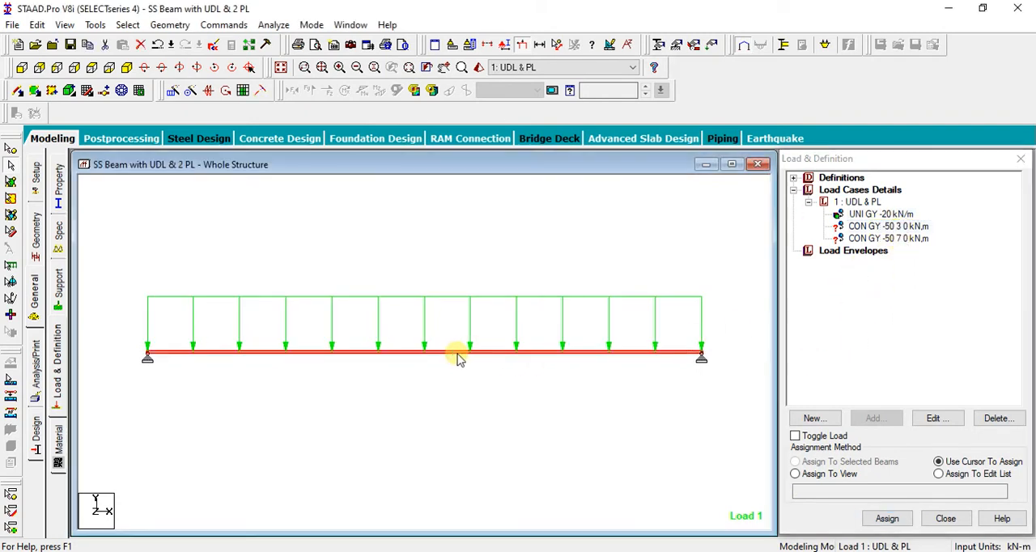
left_click(816, 461)
left_click(871, 522)
left_click(923, 382)
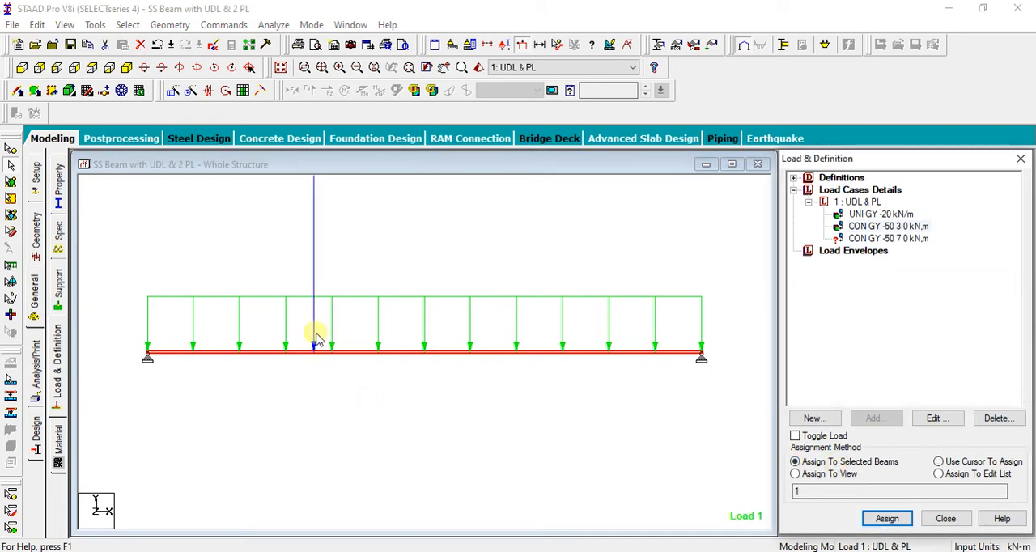
Assign the -50 kN concentrated load at 7 m to the beam using Assign To Selected Beams
left_click(905, 239)
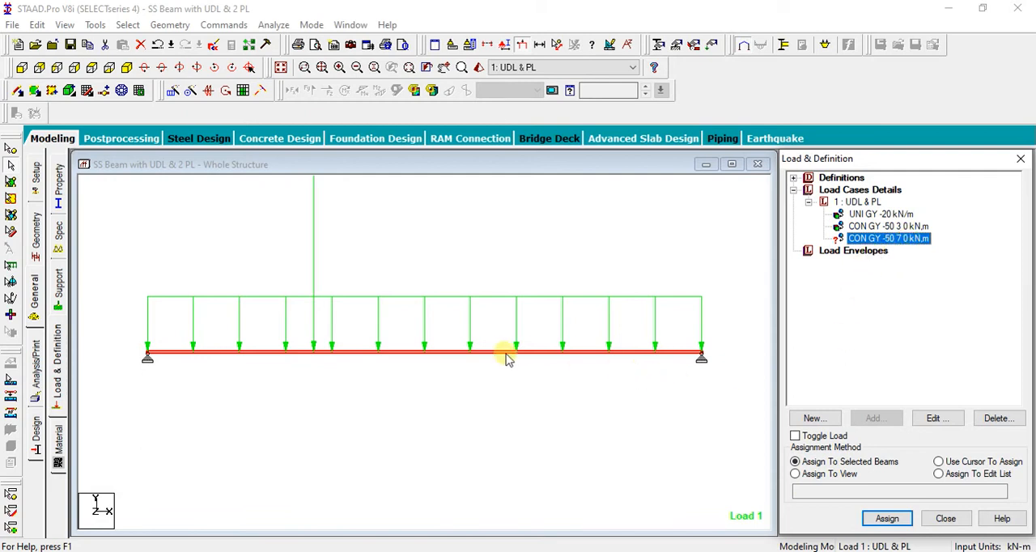
left_click(580, 405)
left_click(475, 348)
left_click(905, 238)
left_click(481, 351)
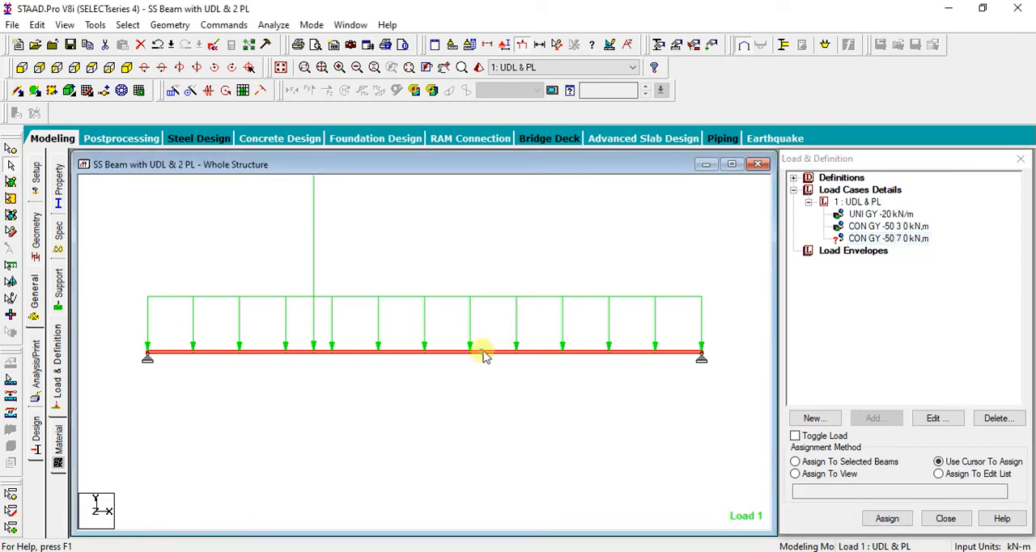
left_click(840, 463)
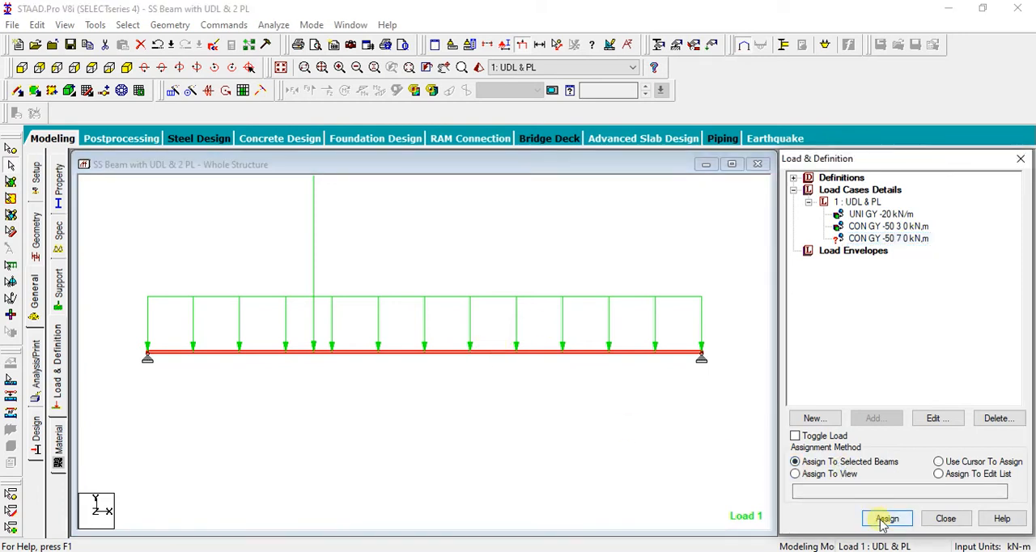
left_click(884, 520)
left_click(927, 384)
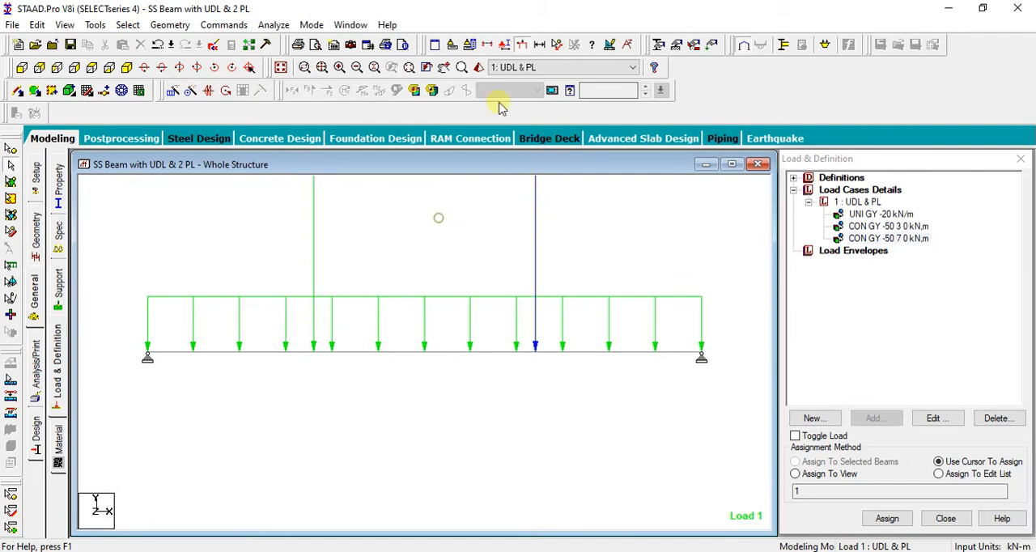
Reduce the drawn height of the point load arrows and display the load values for load case 1
left_click(524, 44)
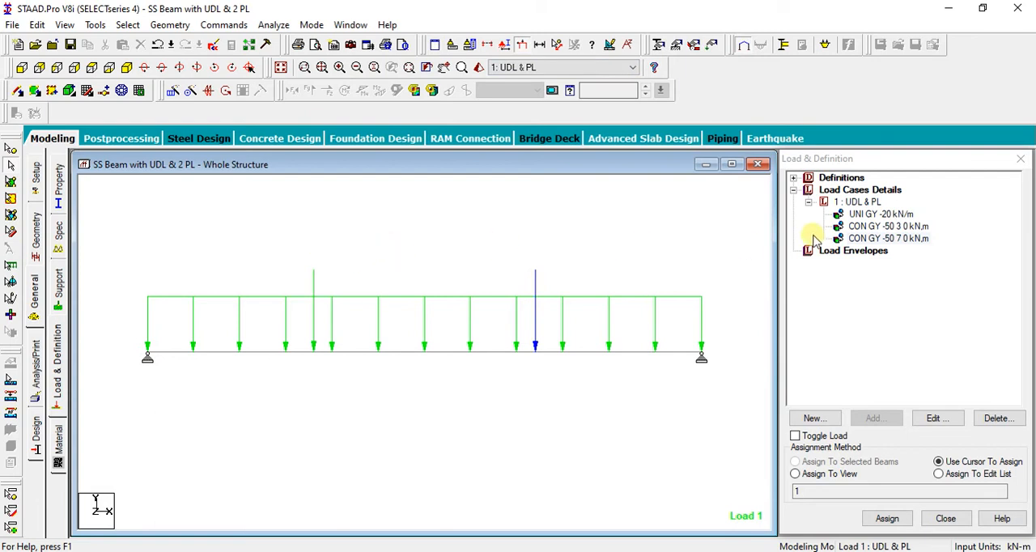
left_click(856, 202)
left_click(563, 245)
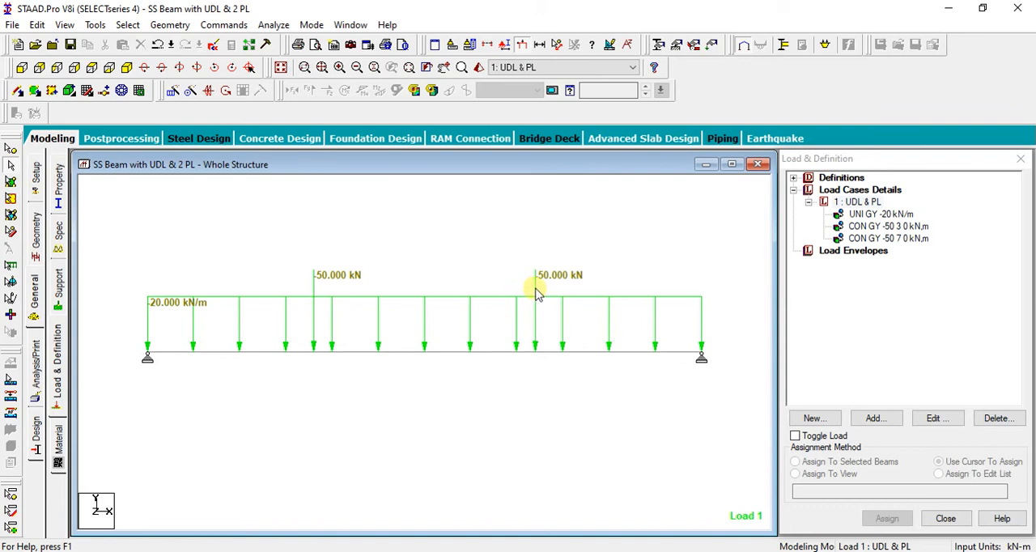
Measure the distance between the beam's two support nodes, remove the dimension, and hide the load values
left_click(557, 46)
left_click(147, 355)
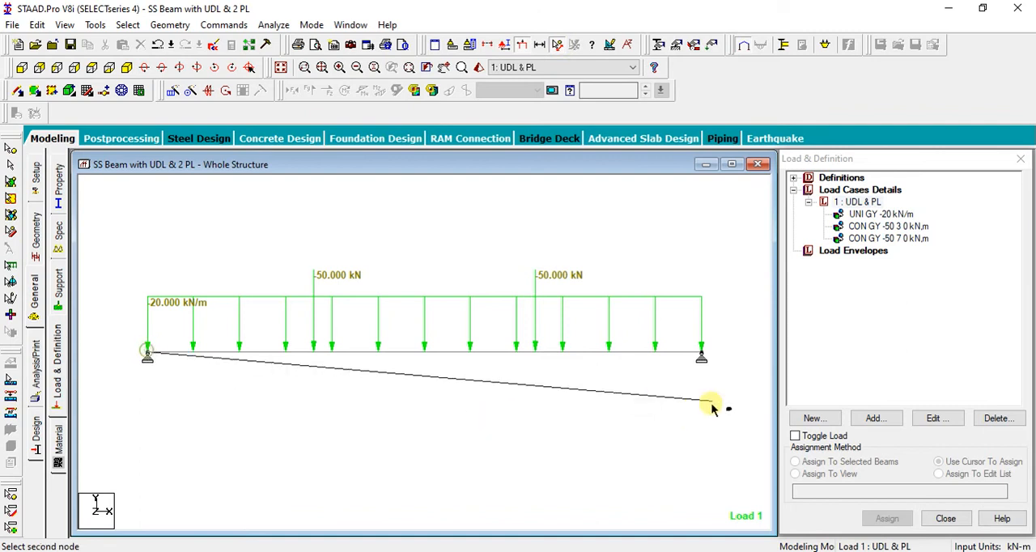
left_click(701, 359)
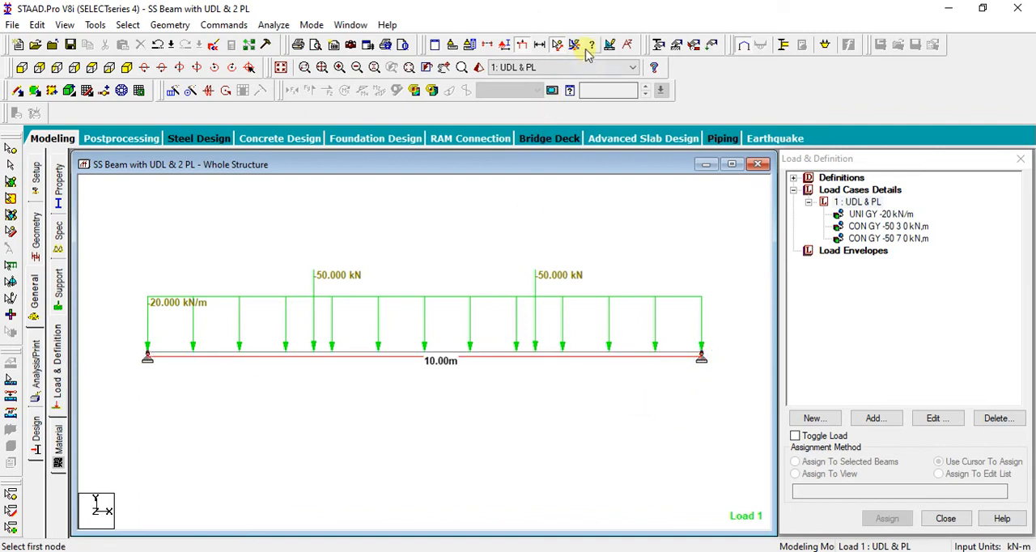
left_click(575, 45)
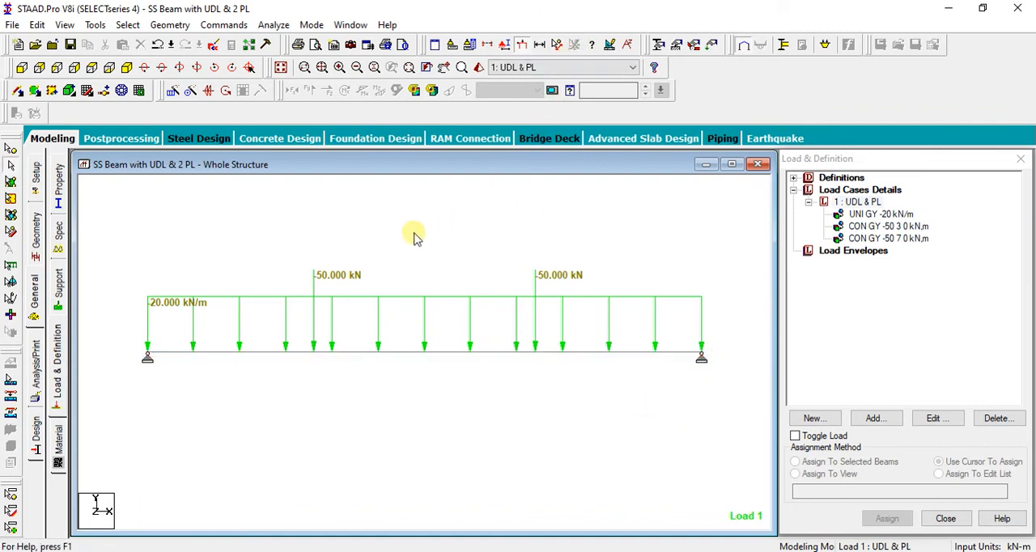
key("shift+v")
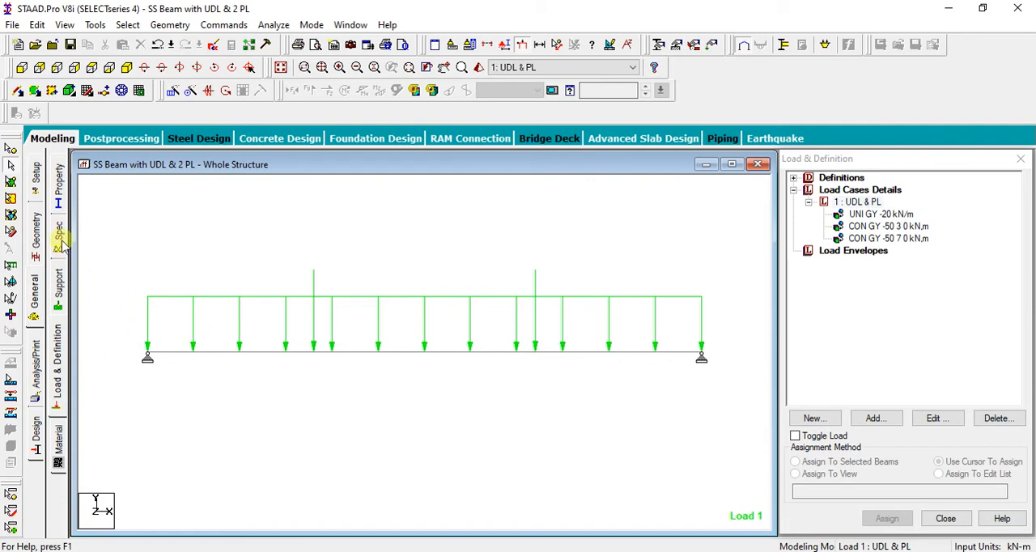
left_click(61, 443)
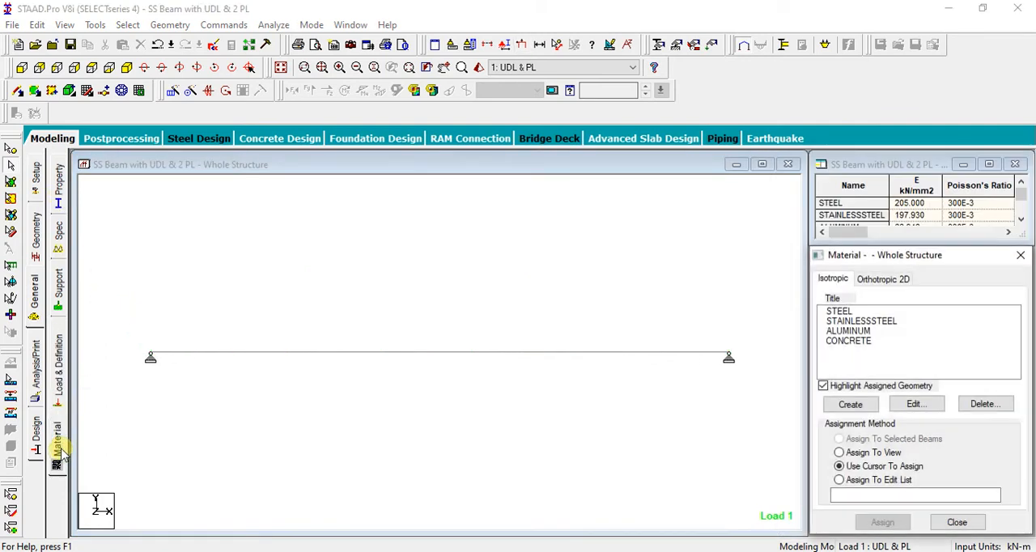
left_click(60, 243)
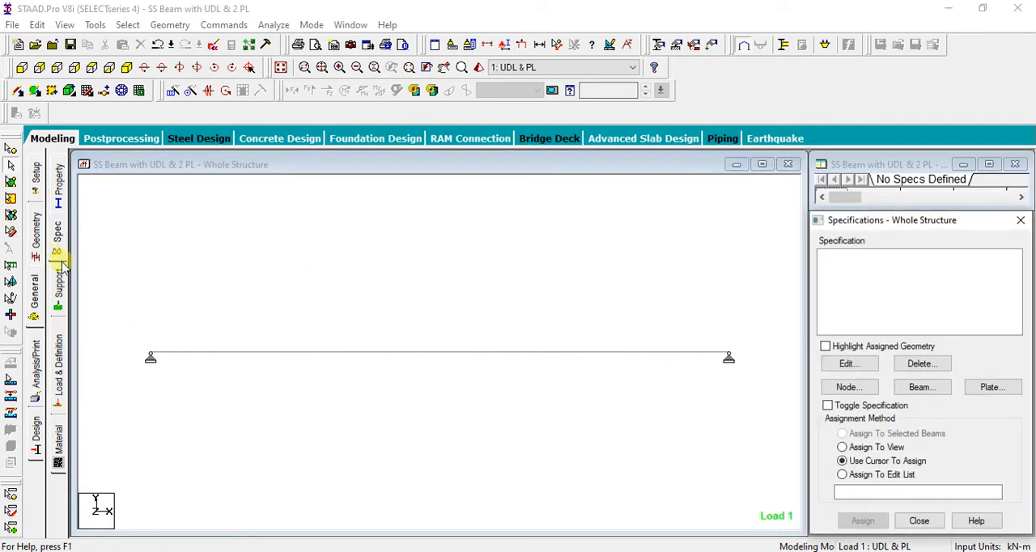
left_click(58, 450)
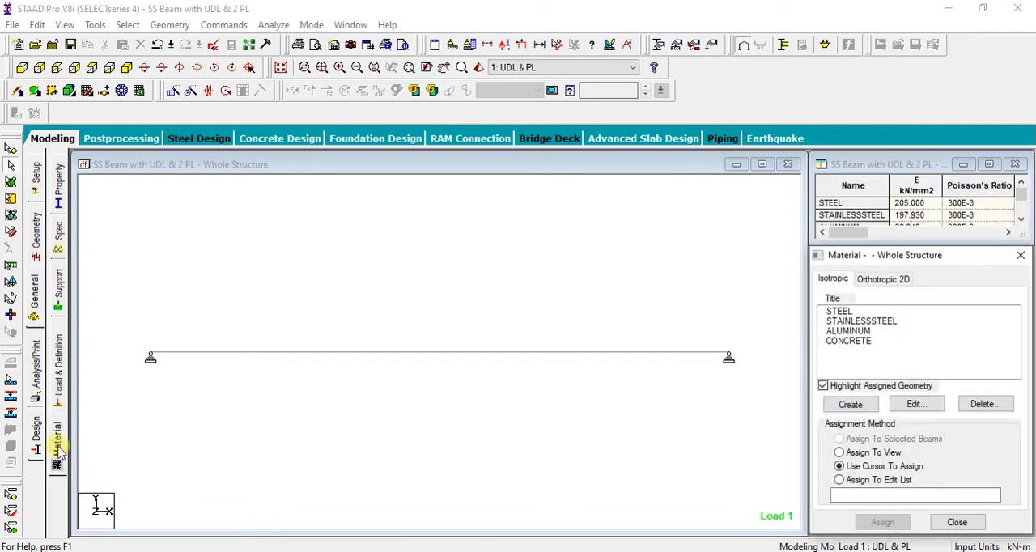
left_click(58, 194)
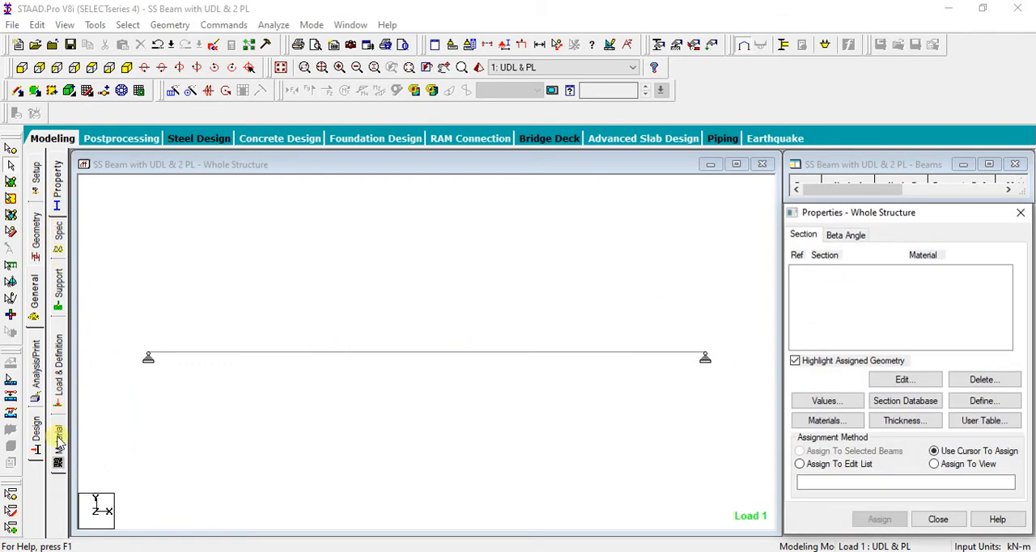
Define a rectangular concrete section with YD 0.38 m and ZD 0.23 m, and add it to the section properties
left_click(61, 192)
left_click(983, 401)
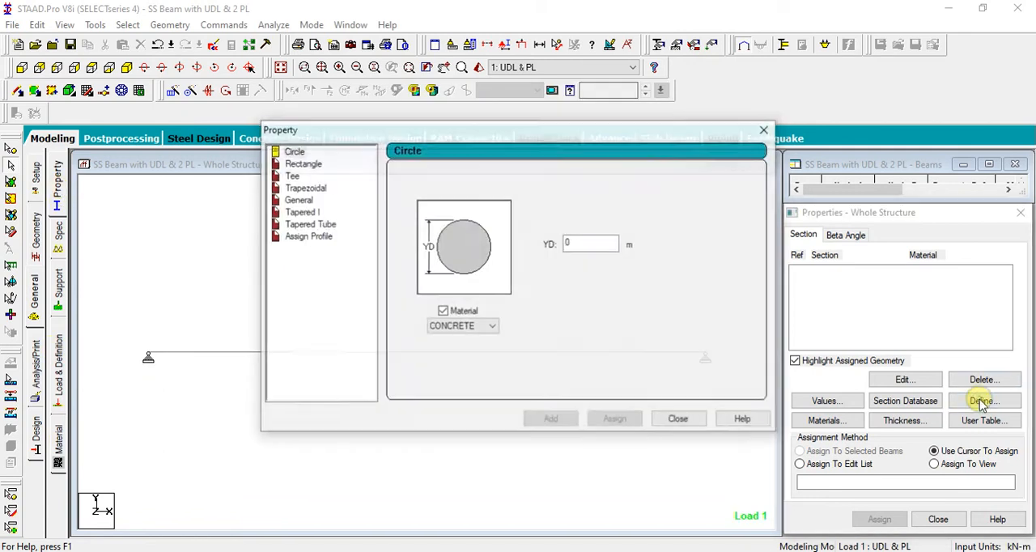
left_click_drag(611, 137, 756, 145)
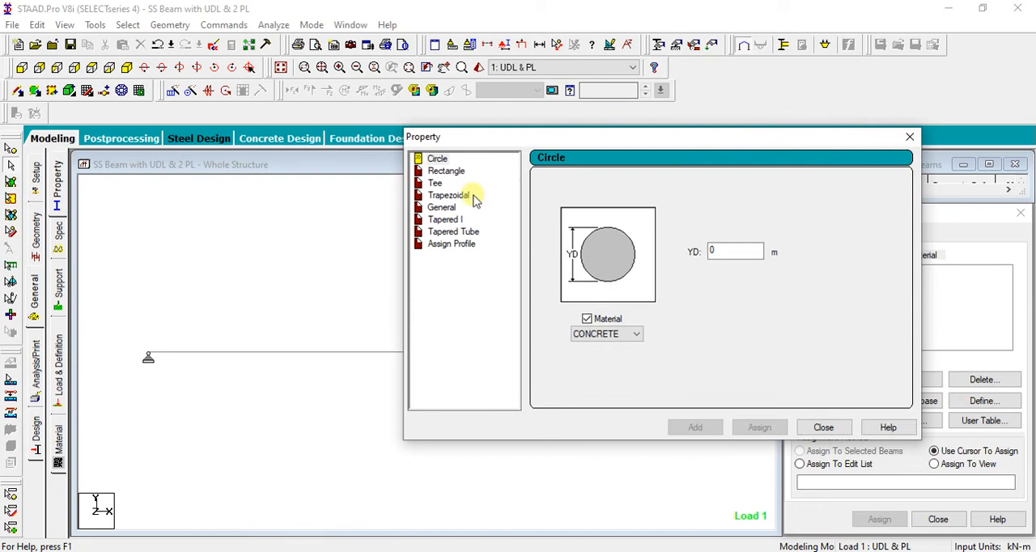
left_click(447, 172)
left_click(737, 264)
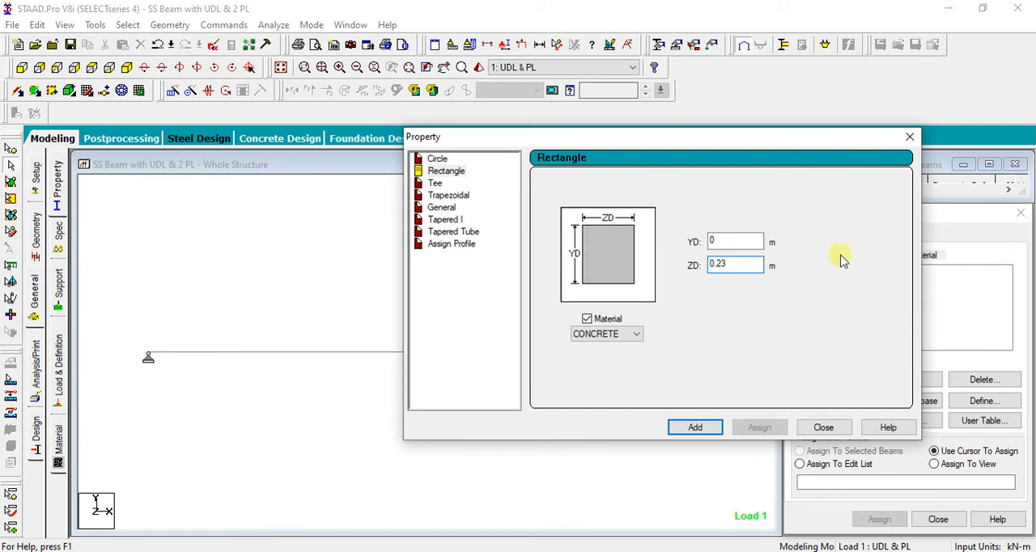
left_click(752, 240)
type("0.38")
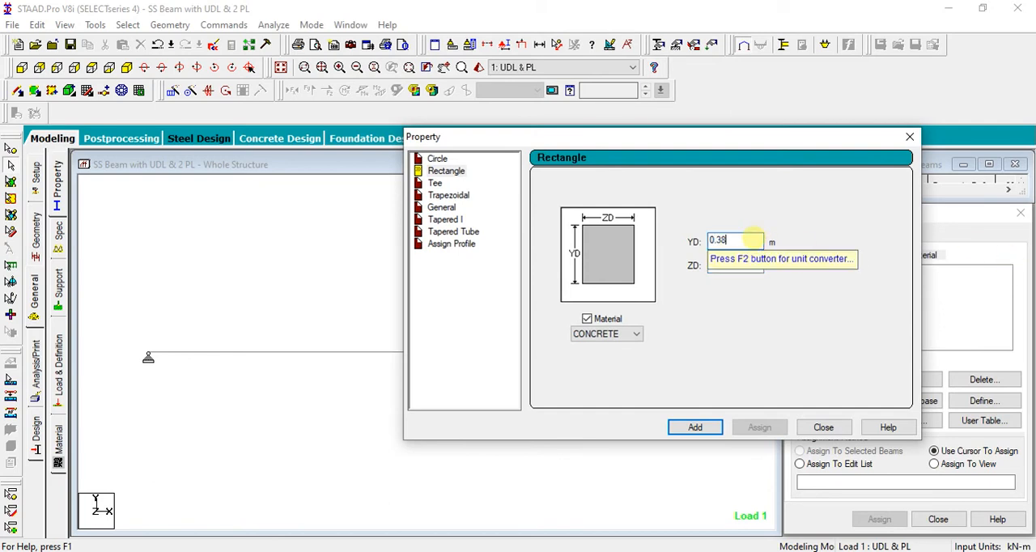
left_click(690, 432)
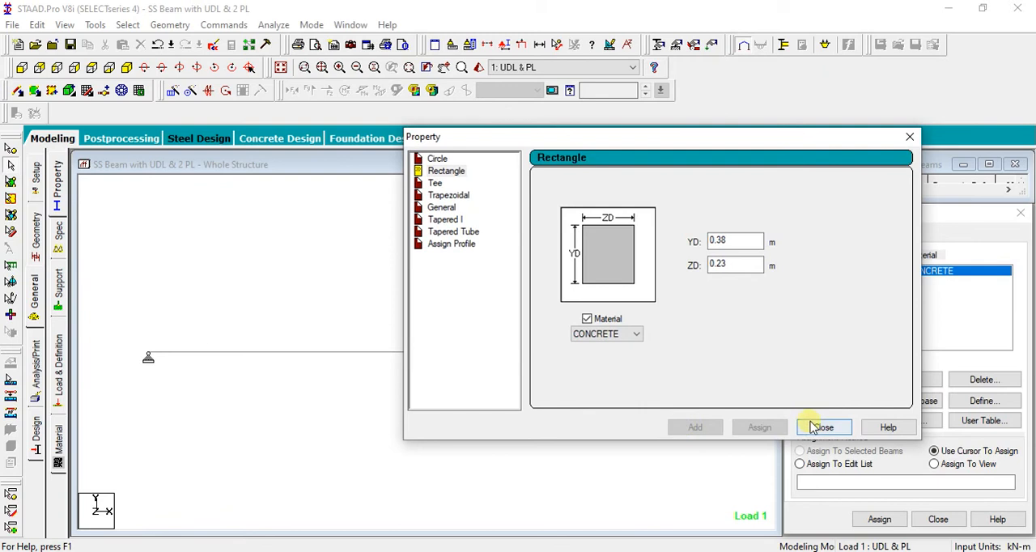
left_click(818, 428)
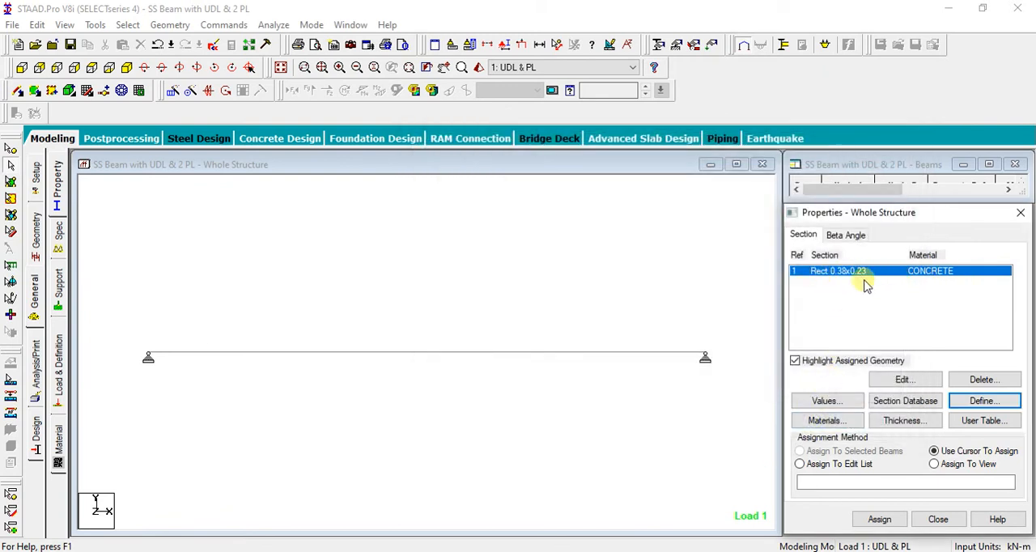
Assign the 0.38 x 0.23 m rectangular concrete section to the beam using Assign To Selected Beams
left_click(486, 354)
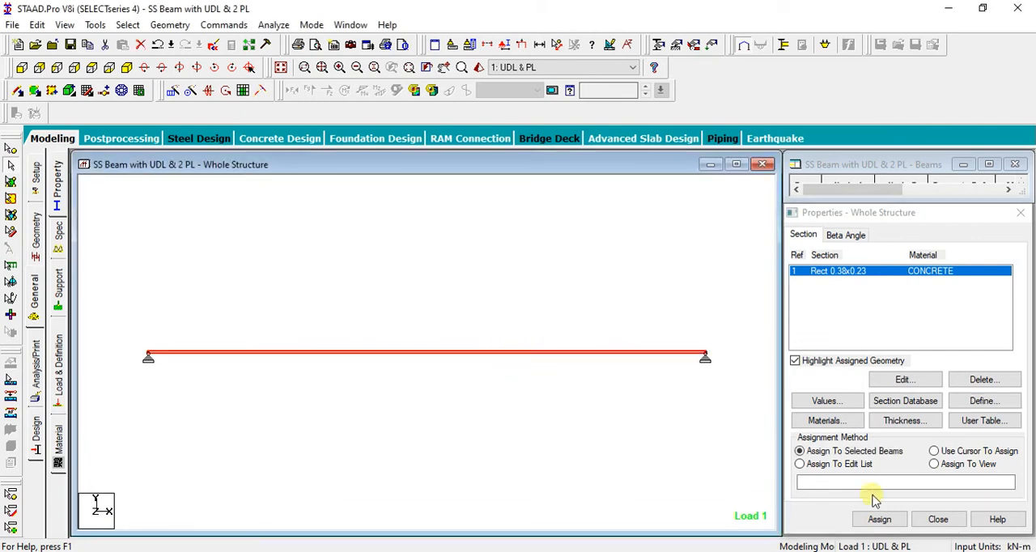
left_click(872, 520)
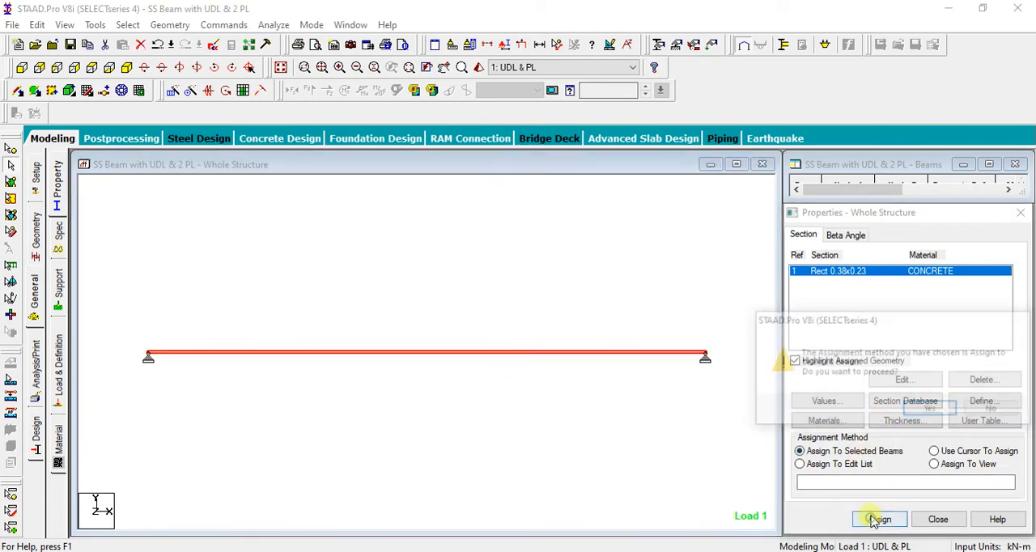
left_click(908, 408)
left_click(541, 437)
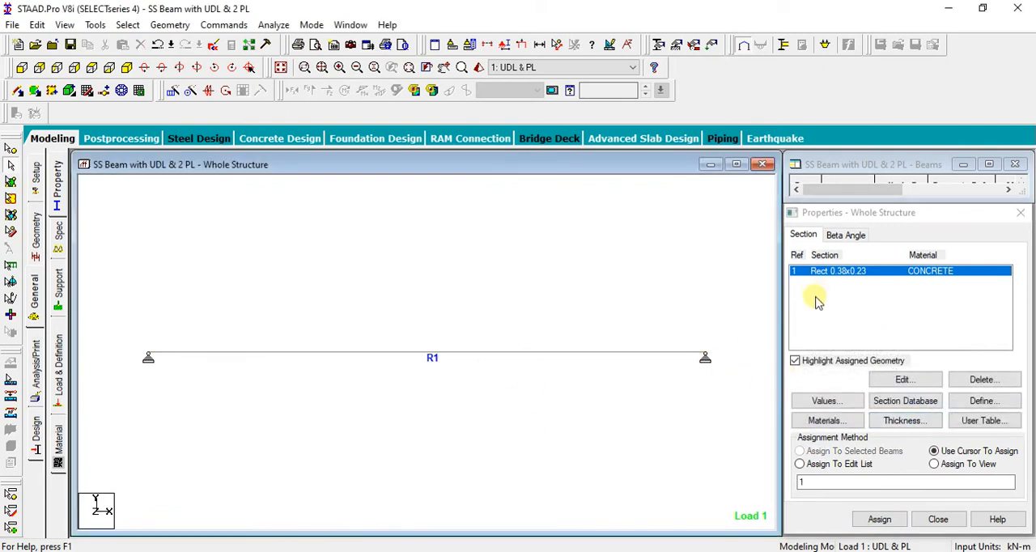
Examine the material setting of the beam's rectangular section and of a new rectangle definition, changing nothing
double_click(846, 270)
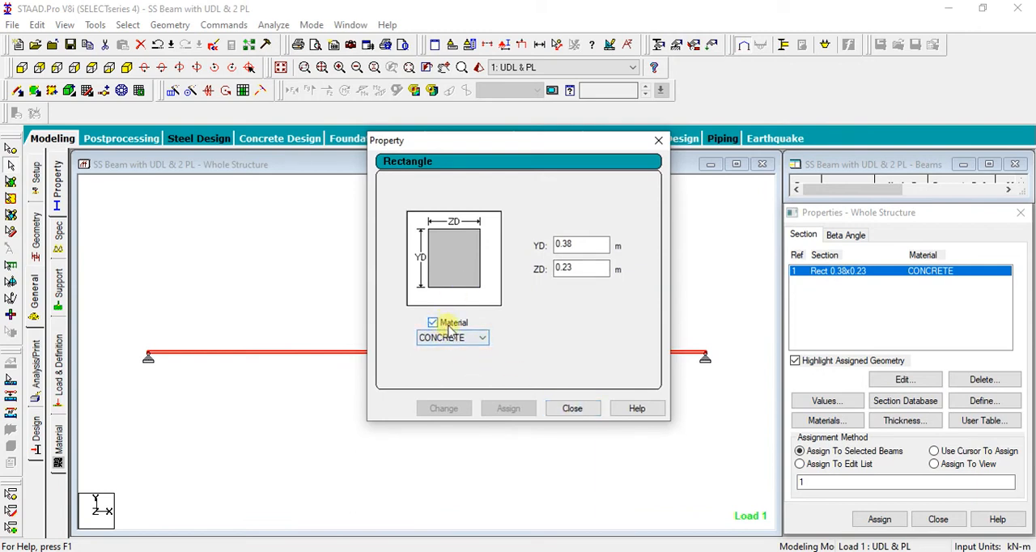
left_click(567, 408)
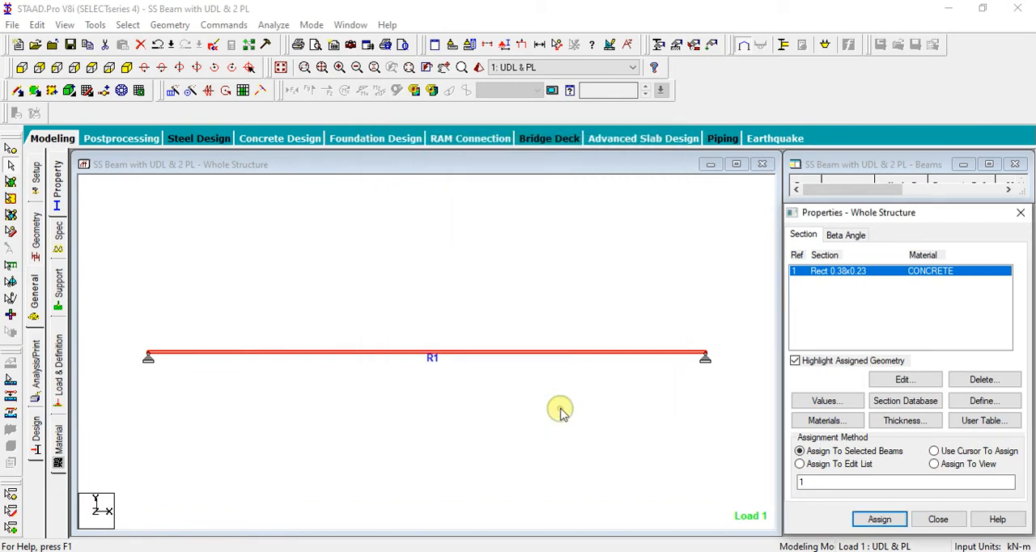
left_click(1009, 399)
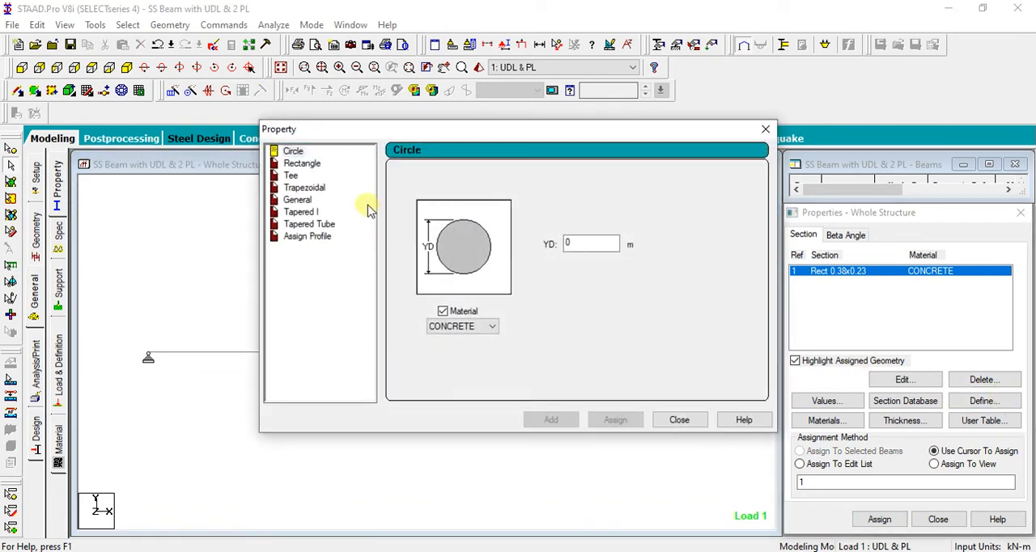
left_click(306, 164)
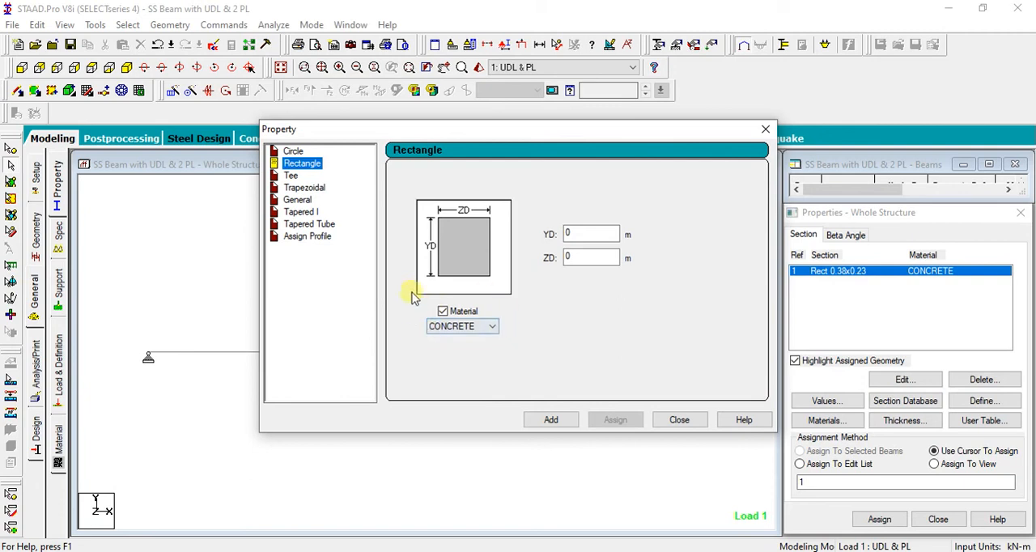
left_click(678, 419)
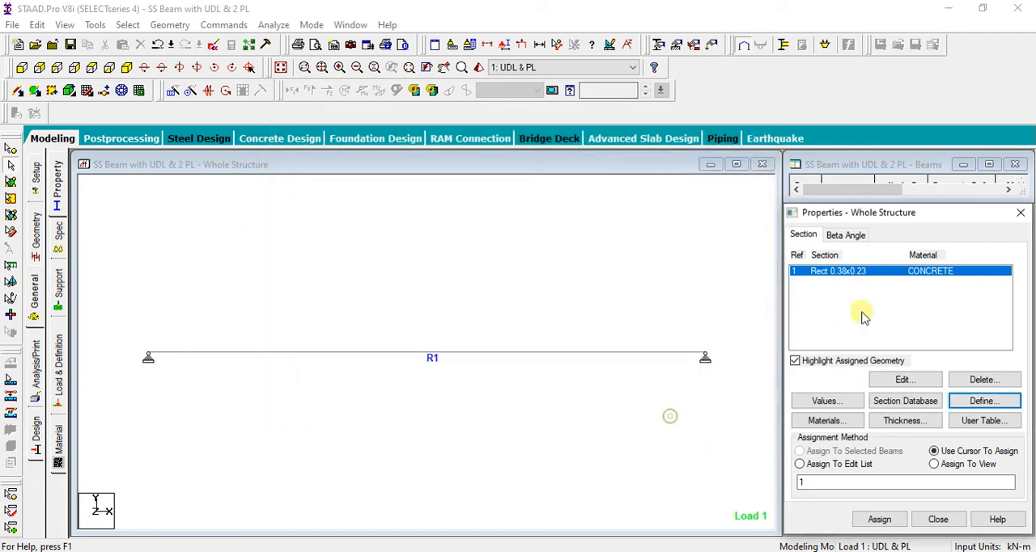
Review the beam's assigned material, loads, supports and section property in the model
left_click(117, 449)
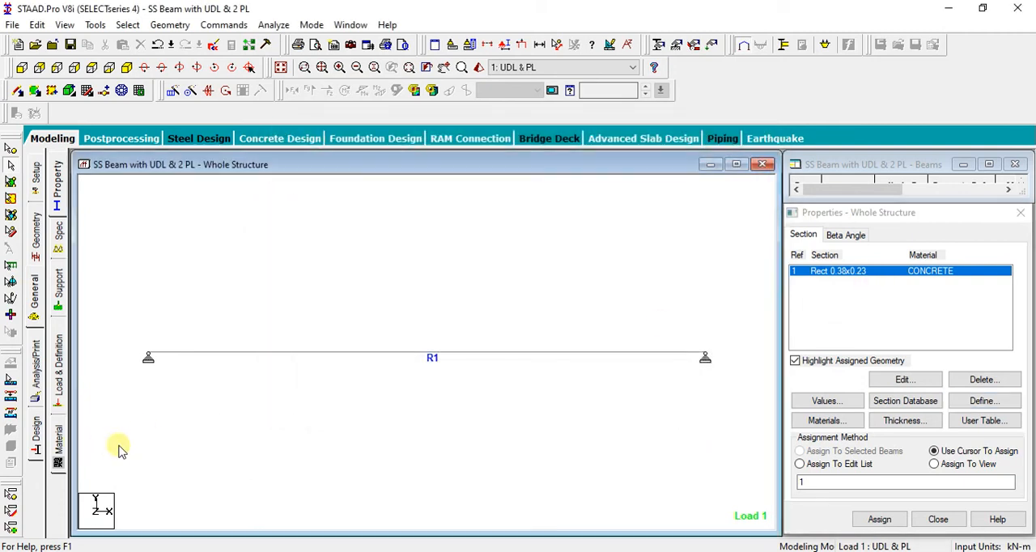
left_click(59, 447)
left_click(58, 188)
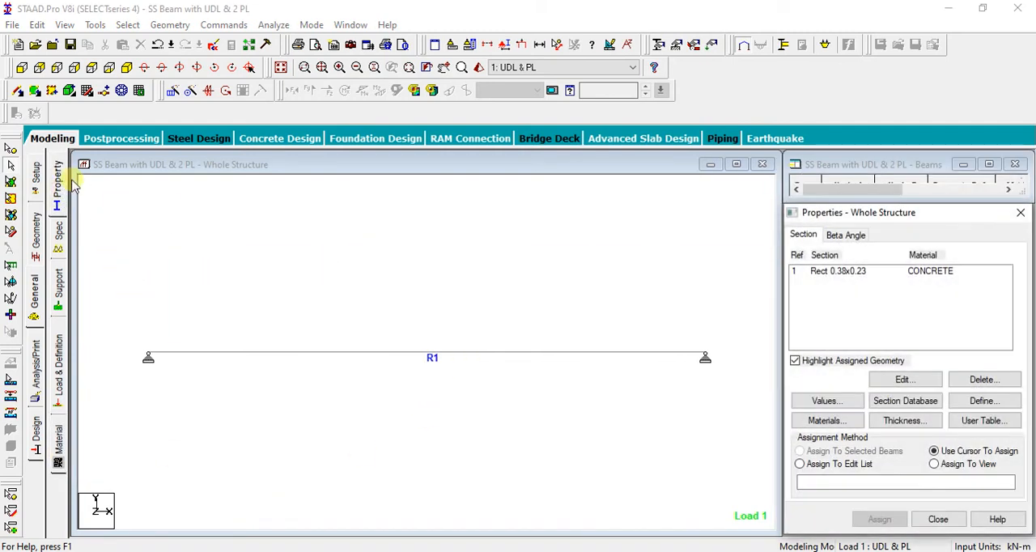
left_click(58, 441)
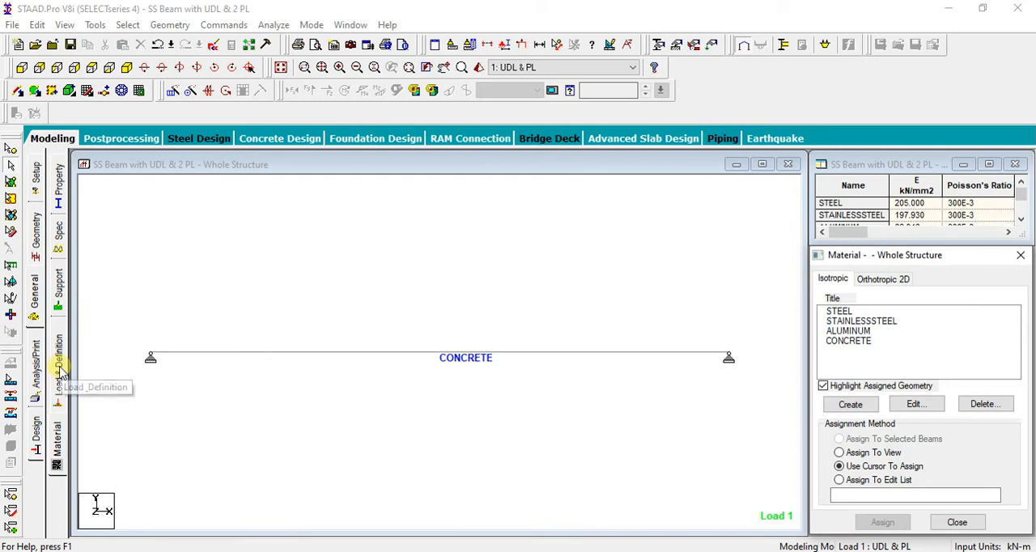
left_click(59, 371)
left_click(60, 291)
left_click(59, 190)
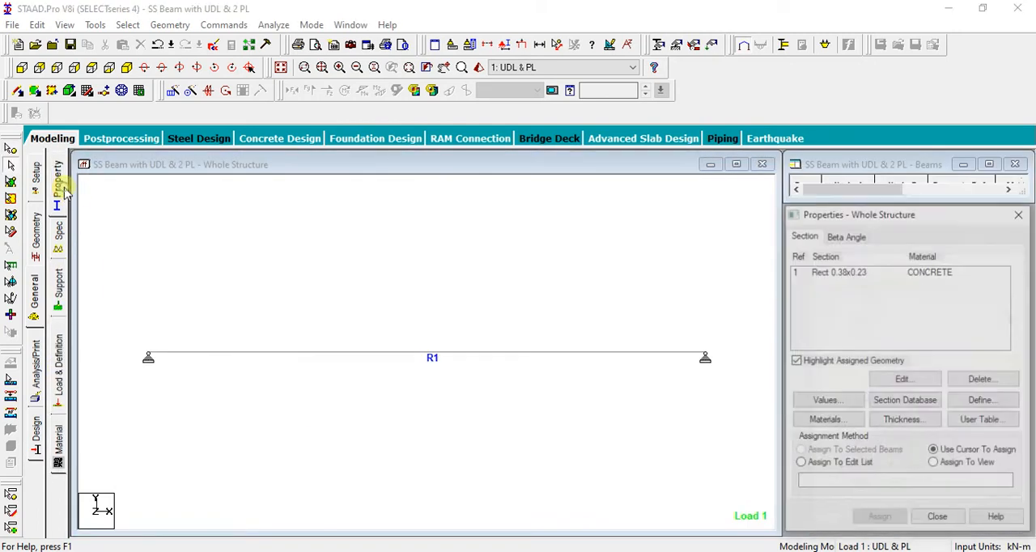
Add a Perform Analysis command to the model with the No Print option
left_click(331, 251)
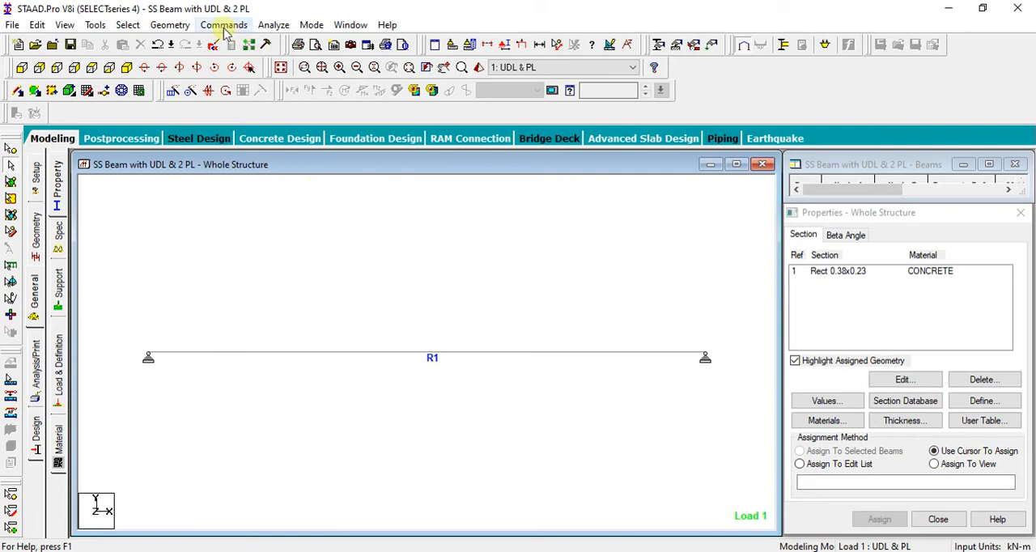
left_click(274, 26)
left_click(273, 24)
left_click(226, 26)
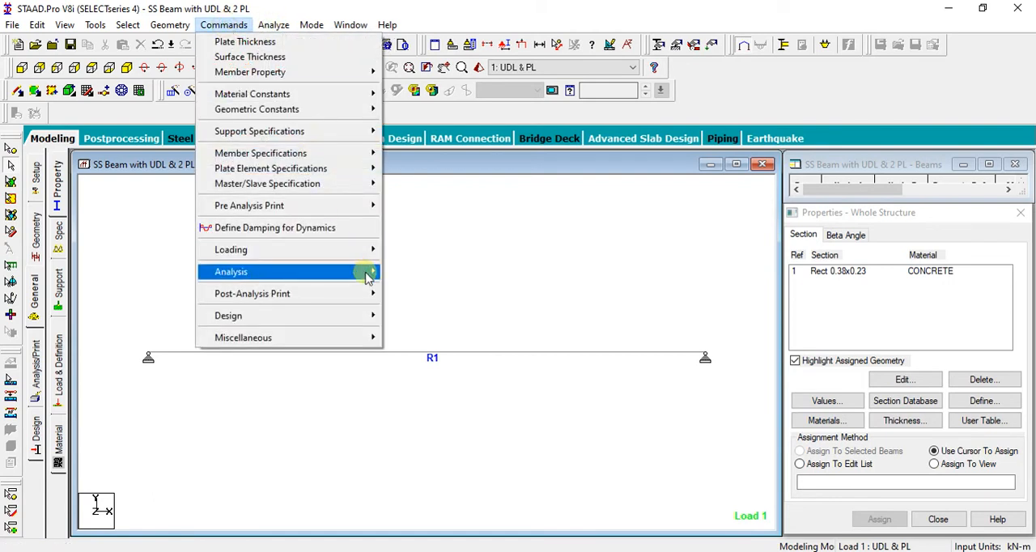
mouse_move(319, 274)
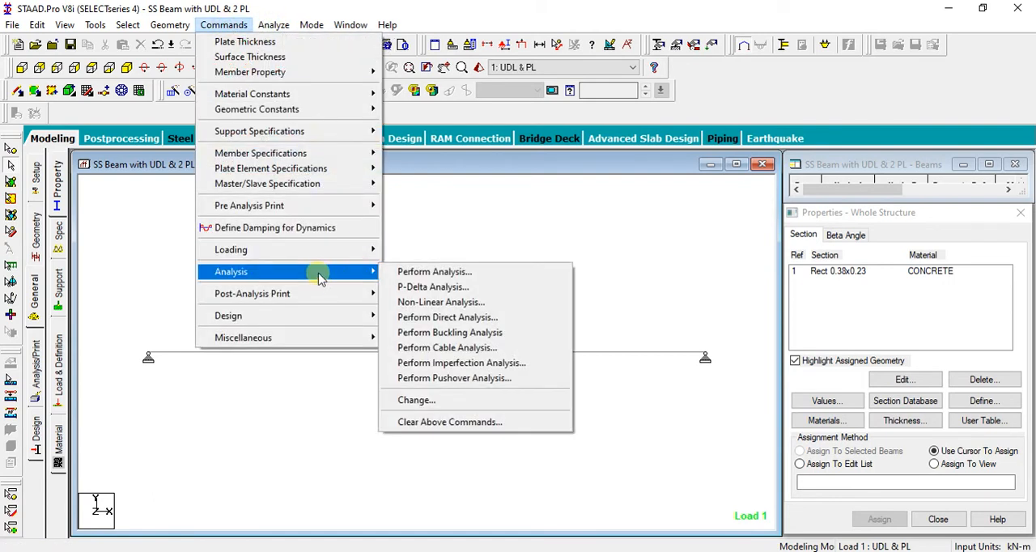
left_click(464, 272)
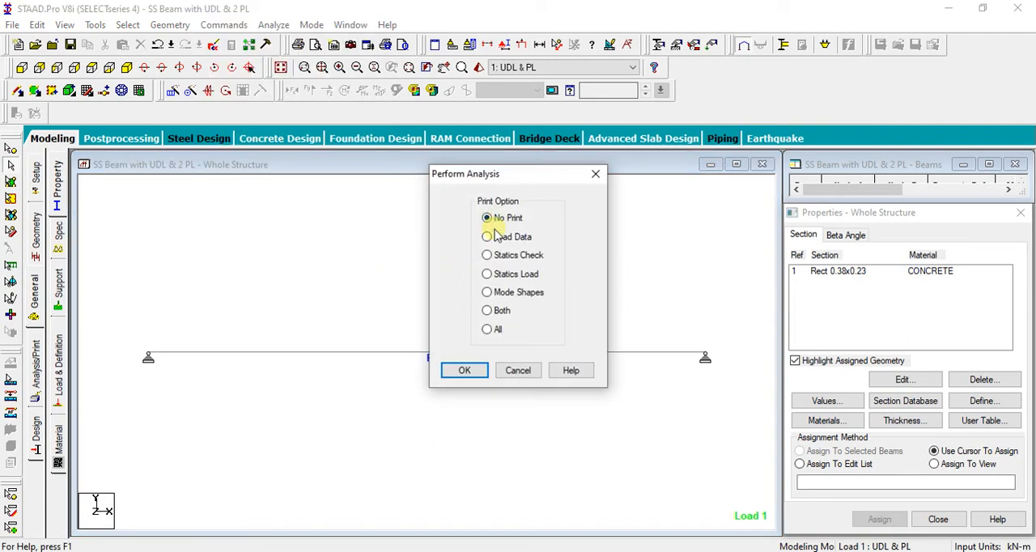
left_click(464, 370)
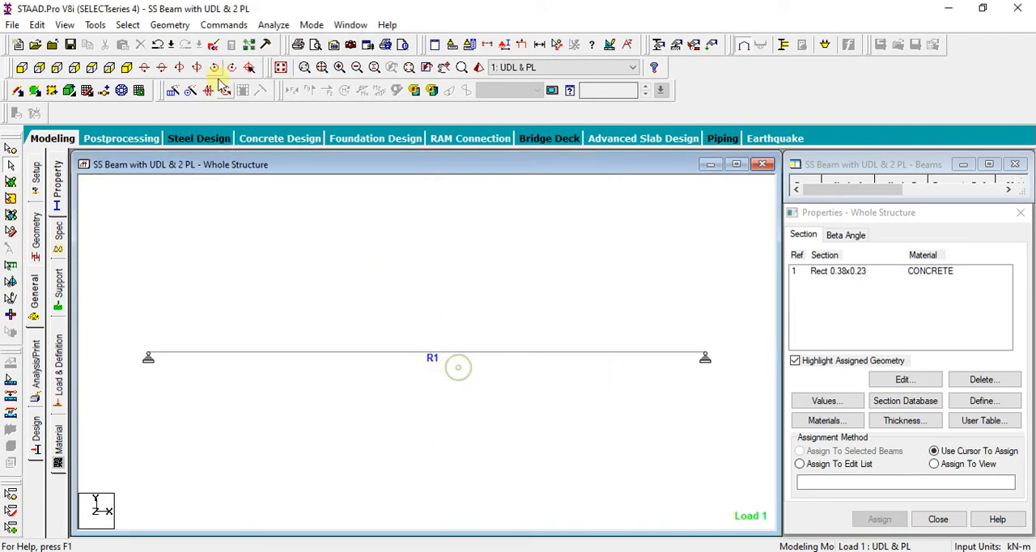
Save the structure, run the analysis and enter Post Processing Mode with load case 1 UDL & PL selected for results
left_click(274, 25)
left_click(275, 46)
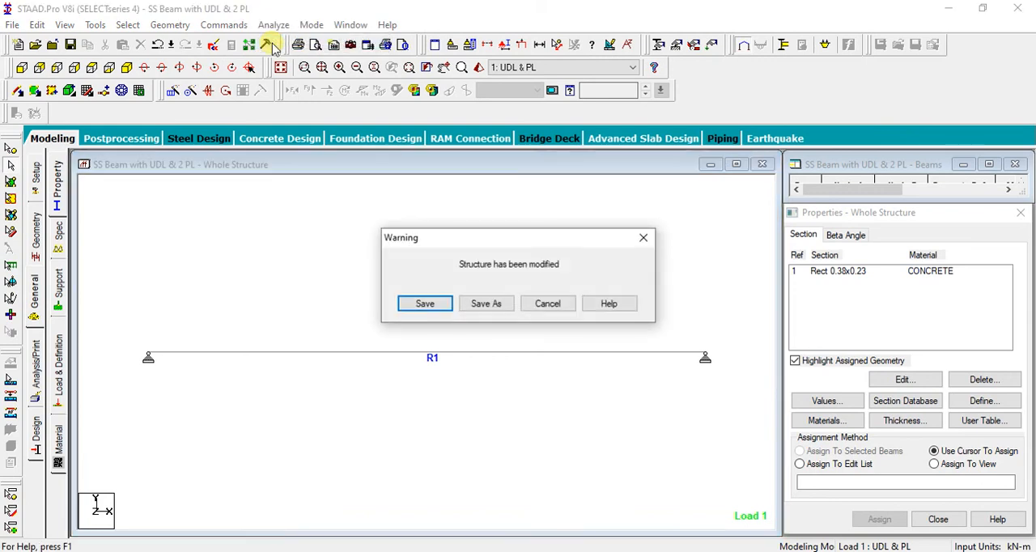
left_click(427, 301)
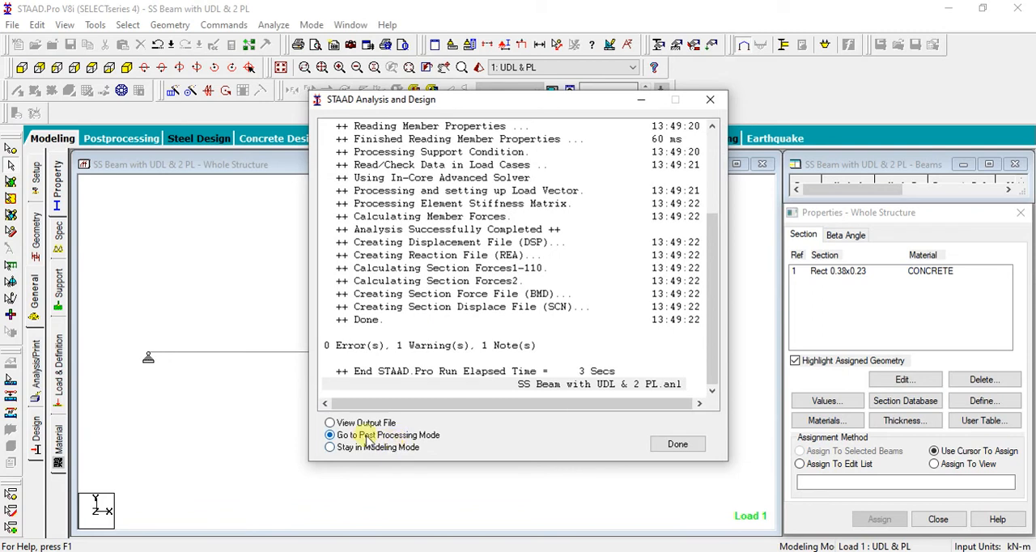
left_click(678, 445)
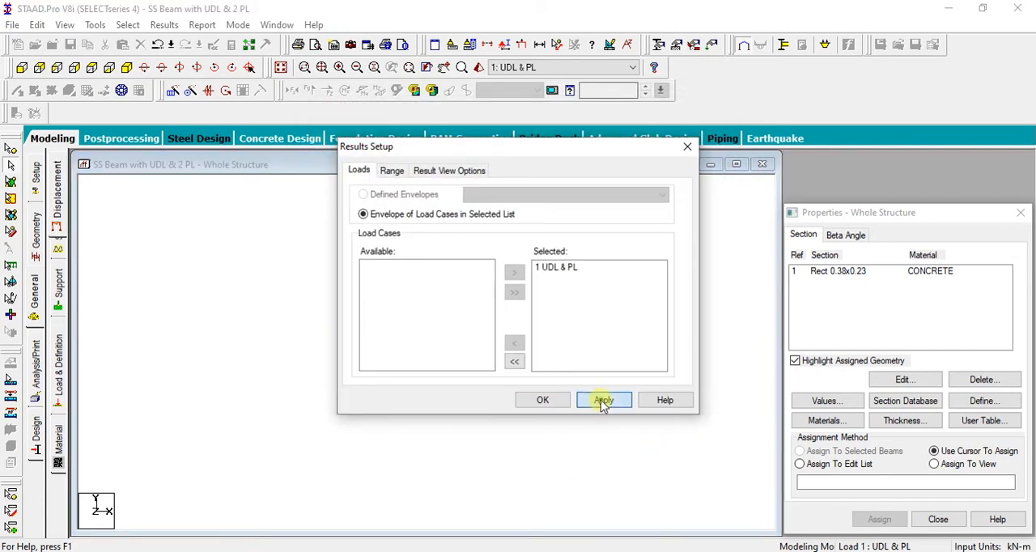
left_click(531, 400)
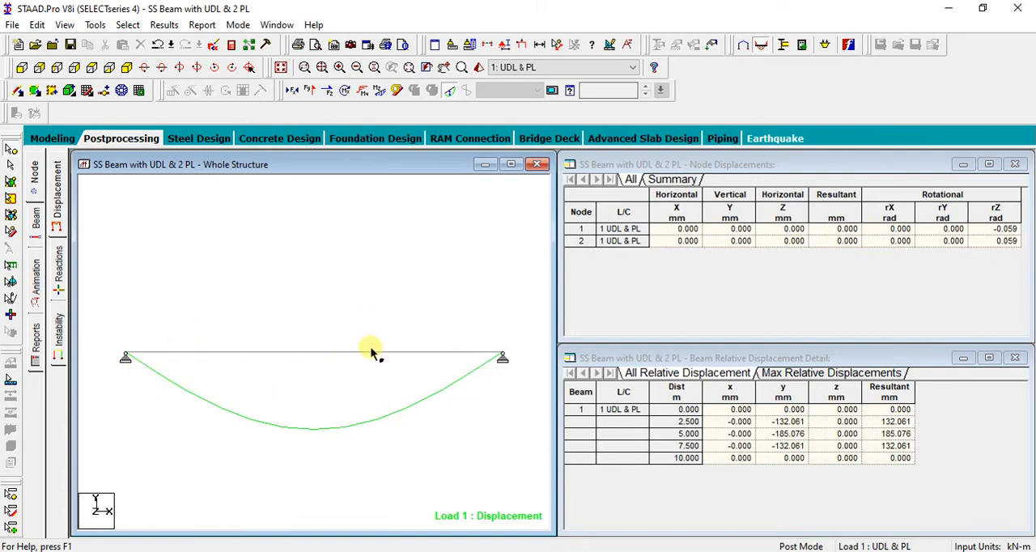
Annotate the beam's displacement diagram with the Max Resultant displacement value
middle_click_drag(377, 326, 376, 286)
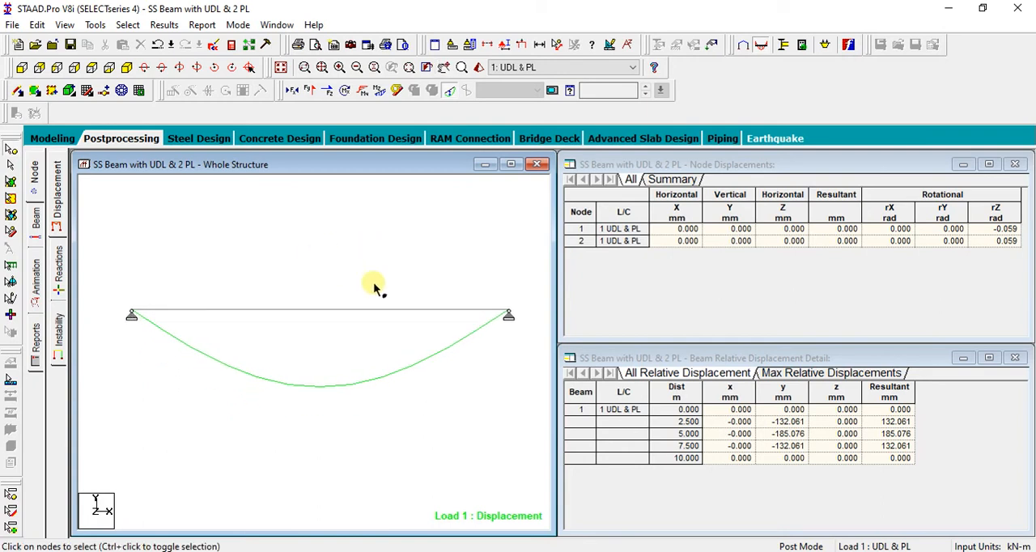
left_click(164, 25)
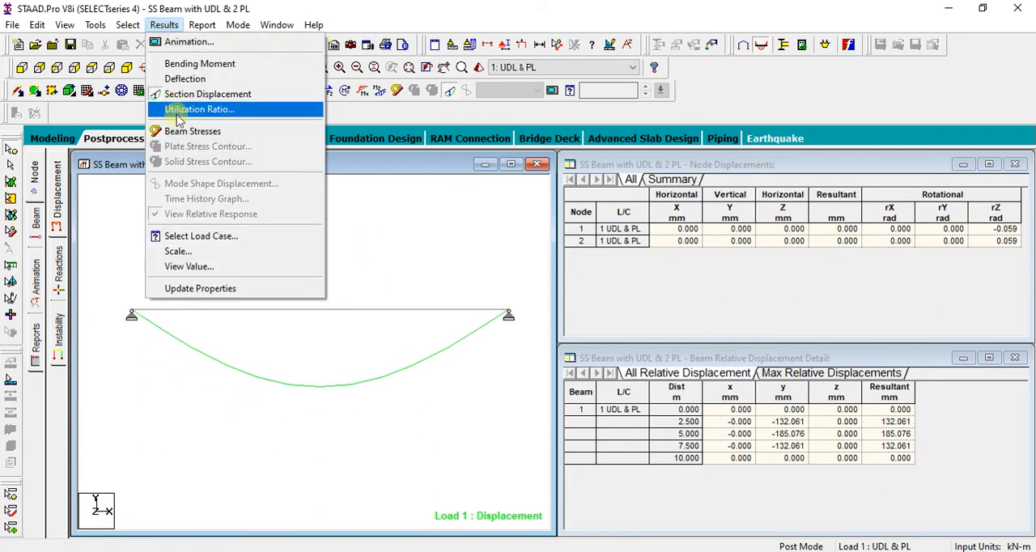
left_click(202, 268)
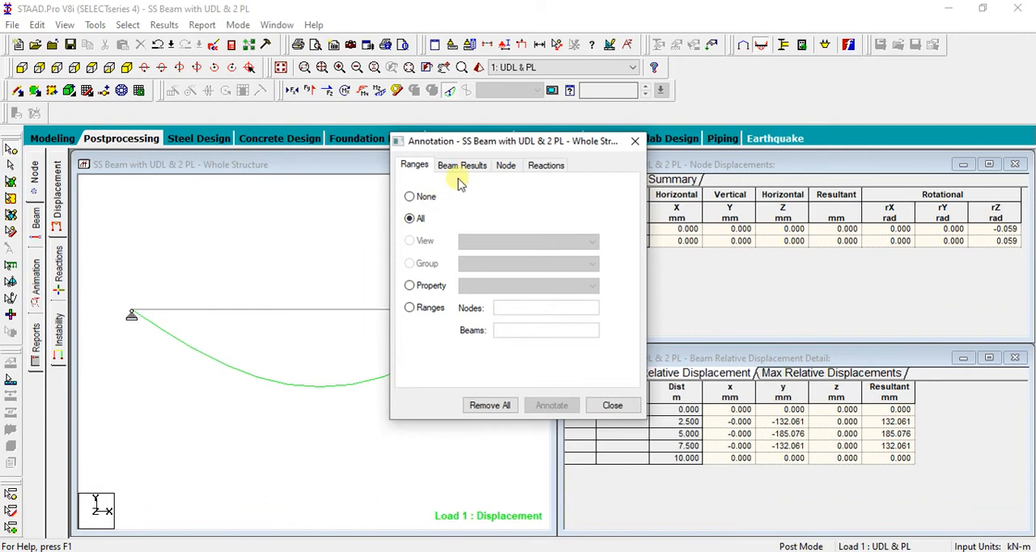
left_click(460, 166)
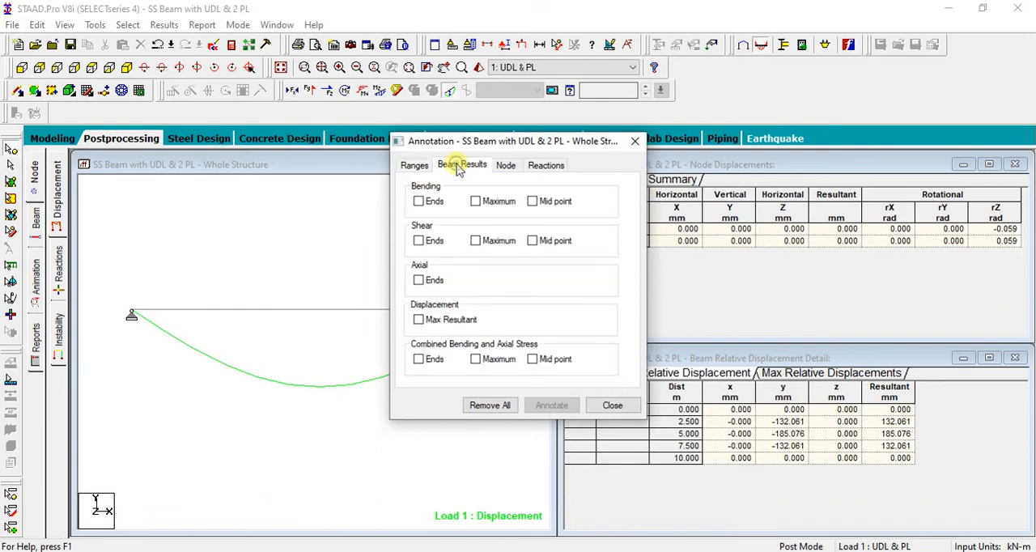
left_click(418, 320)
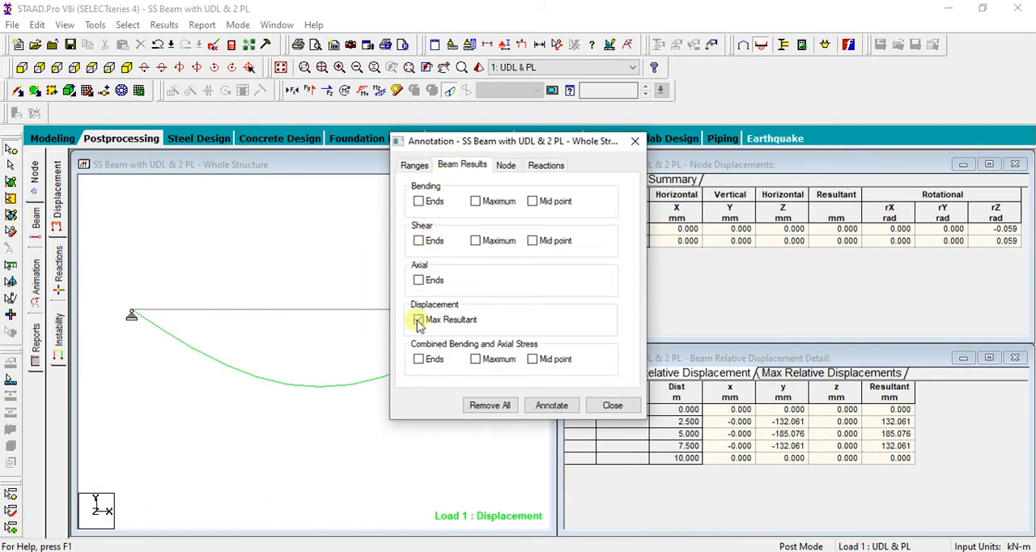
left_click(550, 405)
left_click(612, 405)
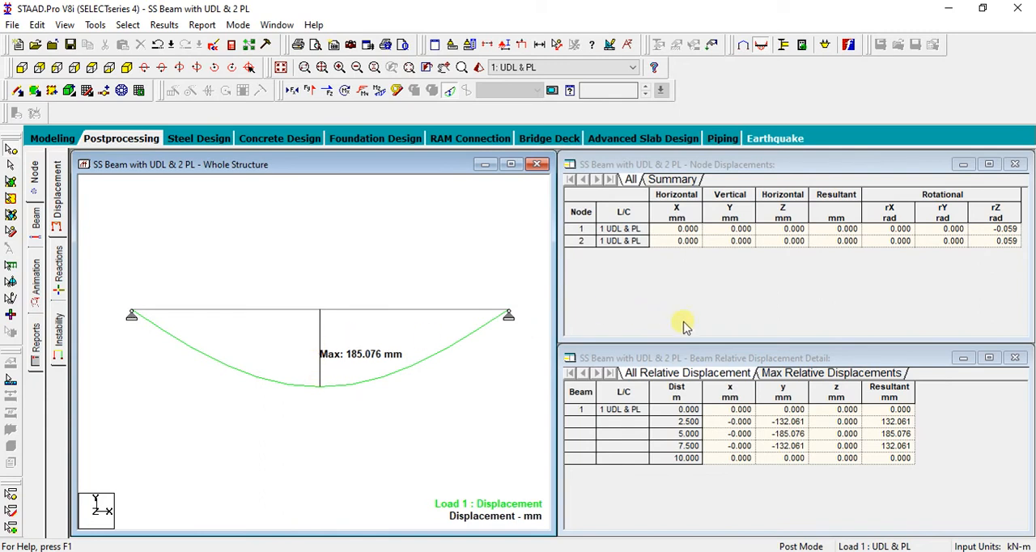
Review the node displacement summary and the beam's maximum relative displacements in the result tables
left_click(672, 179)
left_click_drag(796, 332, 858, 332)
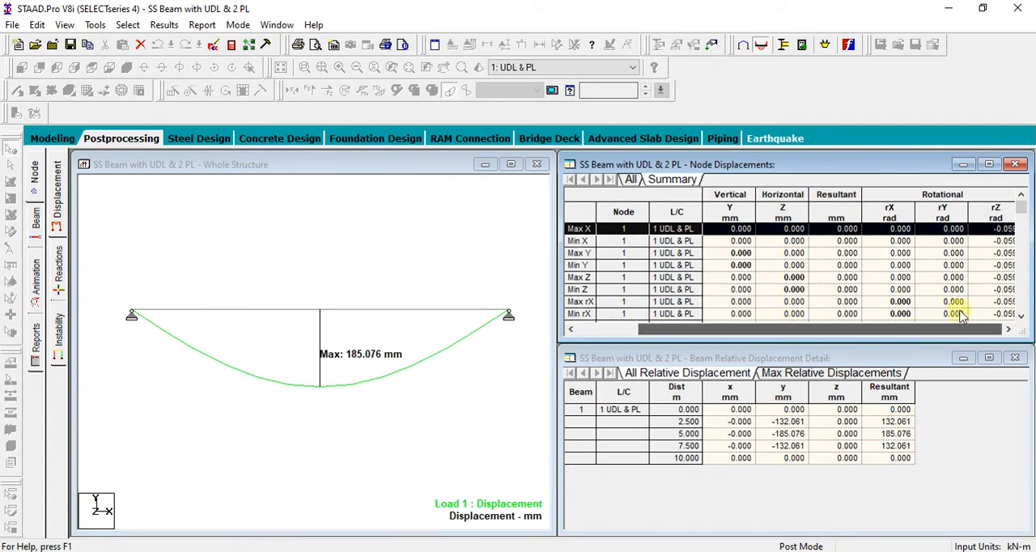
scroll(951, 279, "down", 2)
left_click(631, 179)
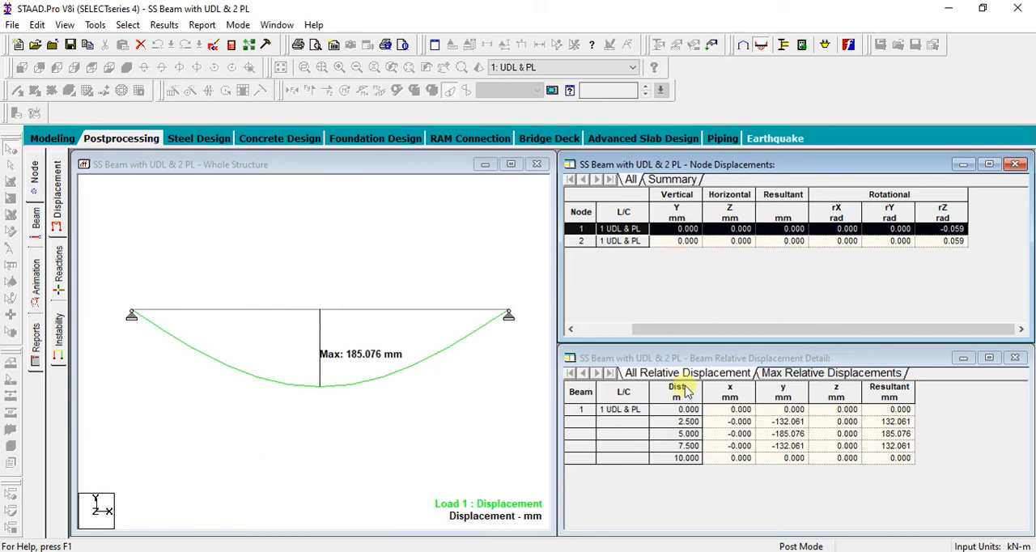
left_click(834, 373)
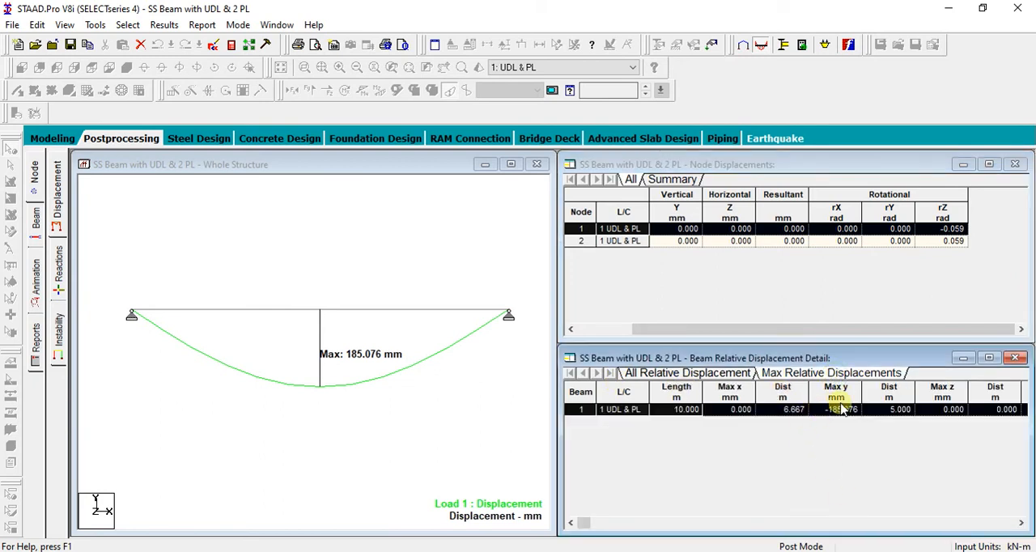
left_click(763, 411)
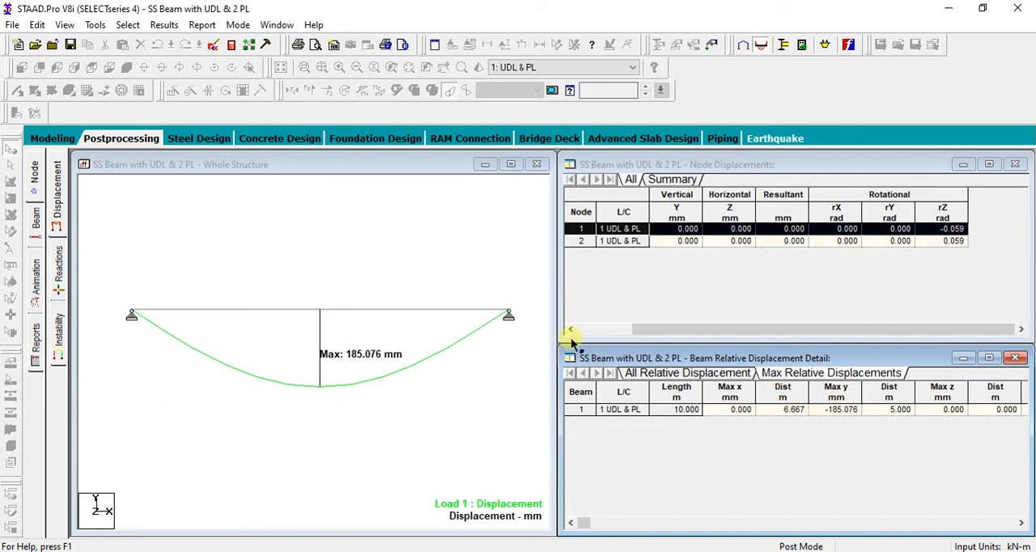
left_click(406, 254)
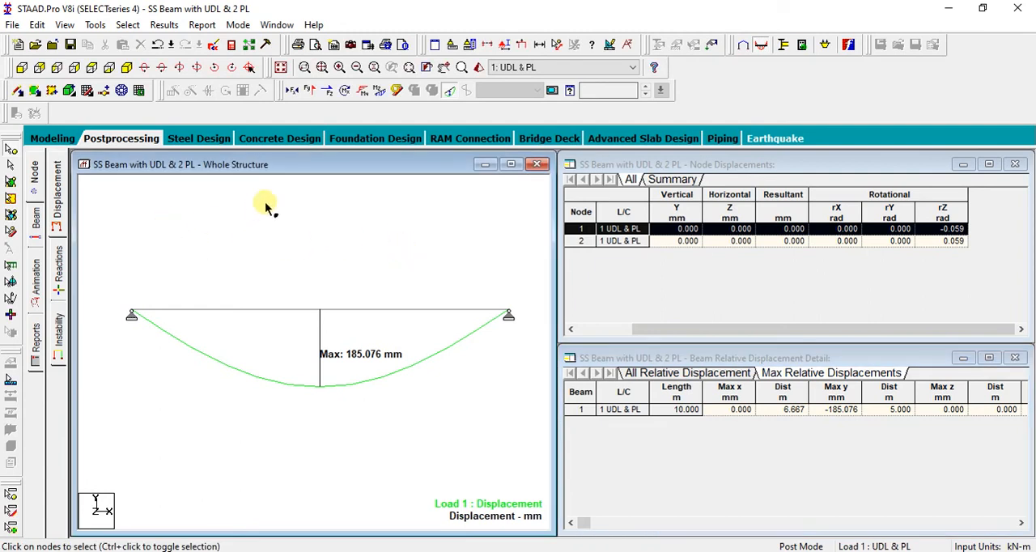
Display the beam's bending moment diagram and annotate it with the Maximum and Mid point bending values
left_click(36, 228)
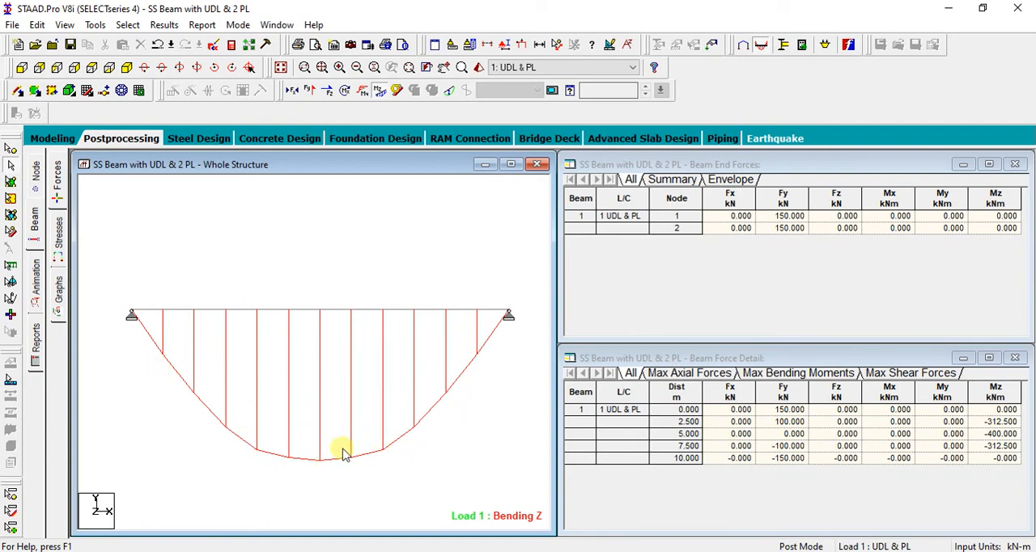
left_click(165, 25)
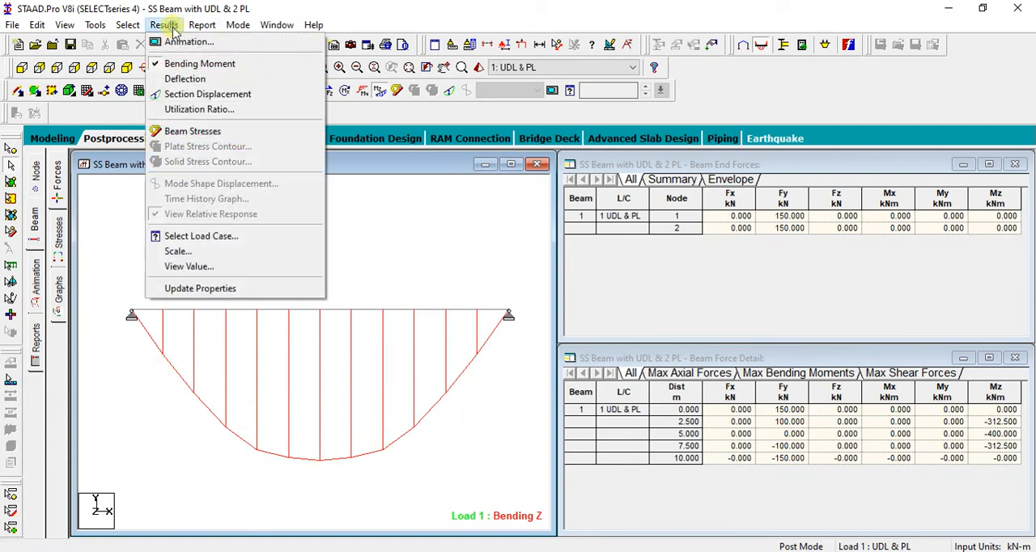
left_click(222, 266)
left_click(472, 168)
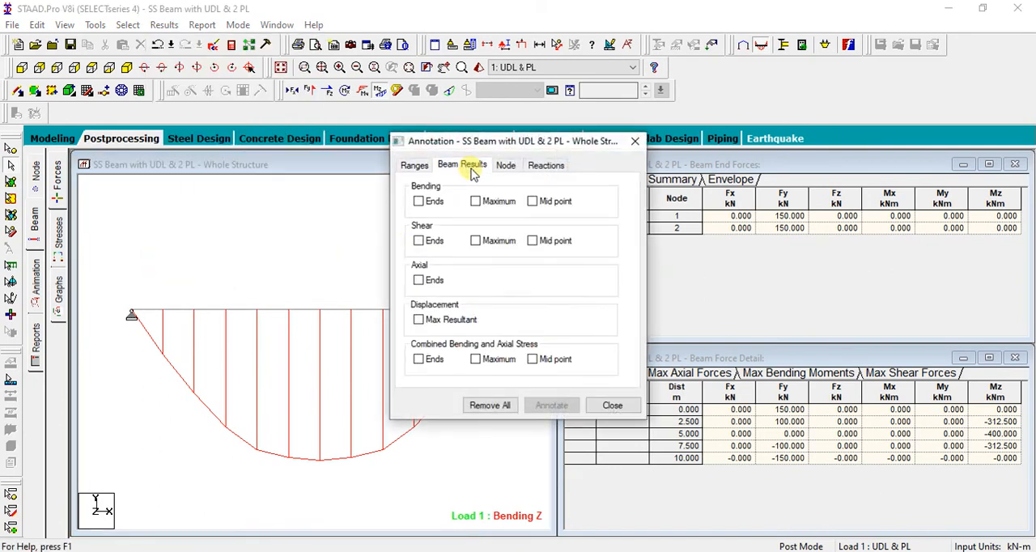
left_click(419, 202)
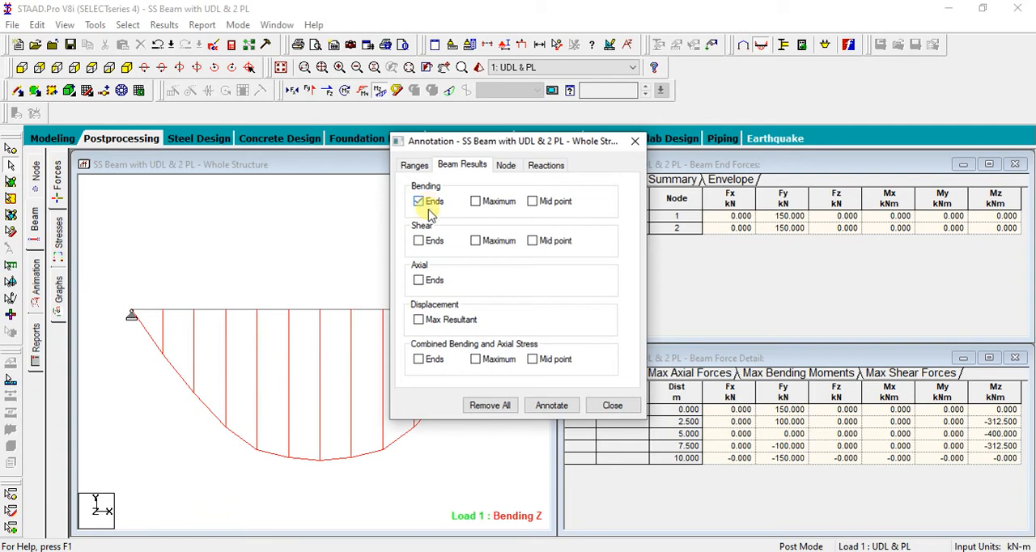
left_click(423, 202)
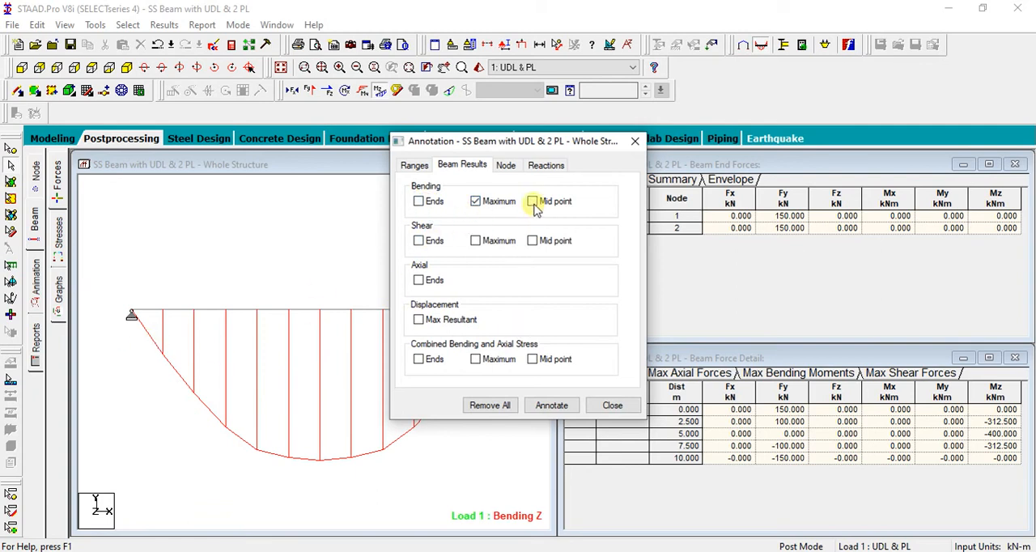
left_click(551, 405)
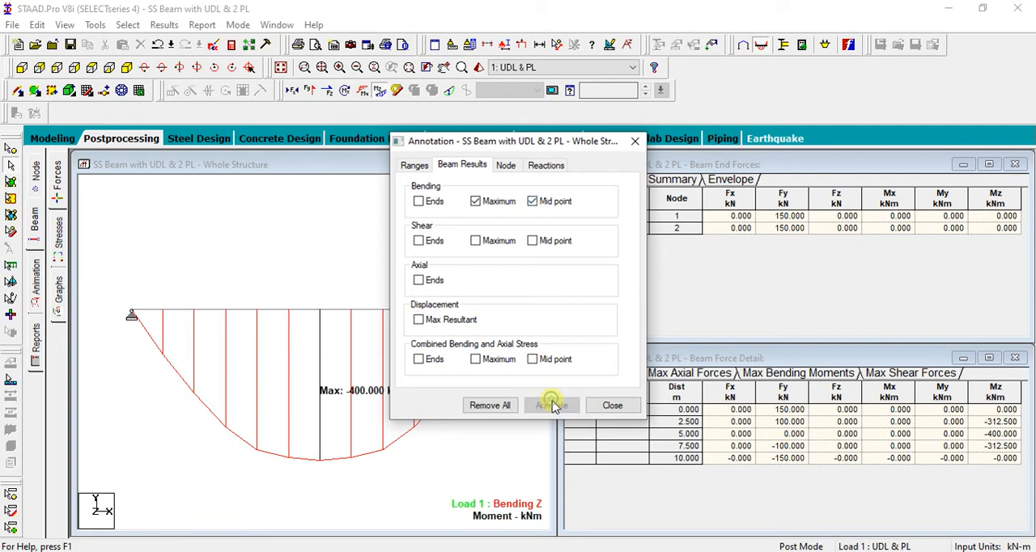
left_click(612, 405)
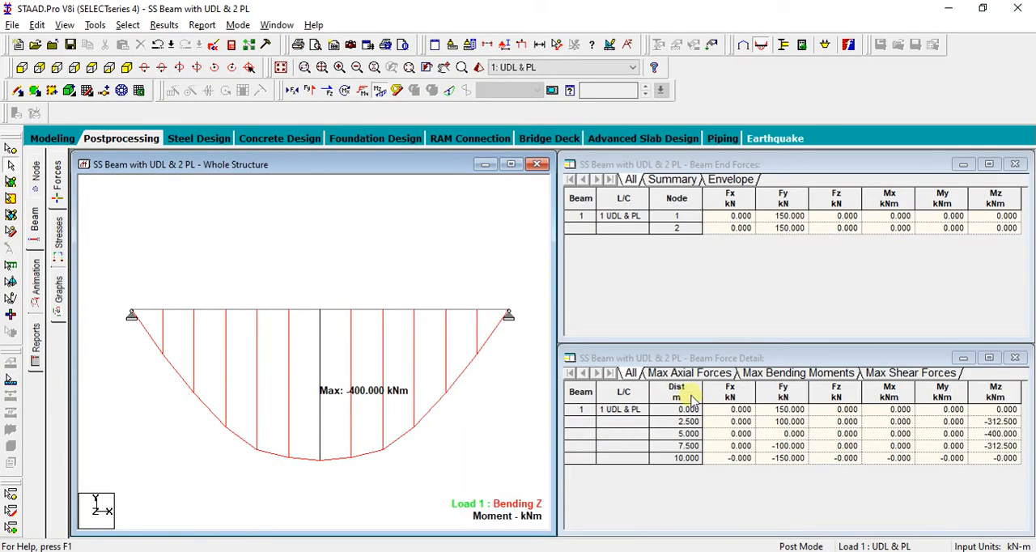
Examine the beam's maximum bending moments and the forces along its length, including the section at 2.5 m
left_click(787, 373)
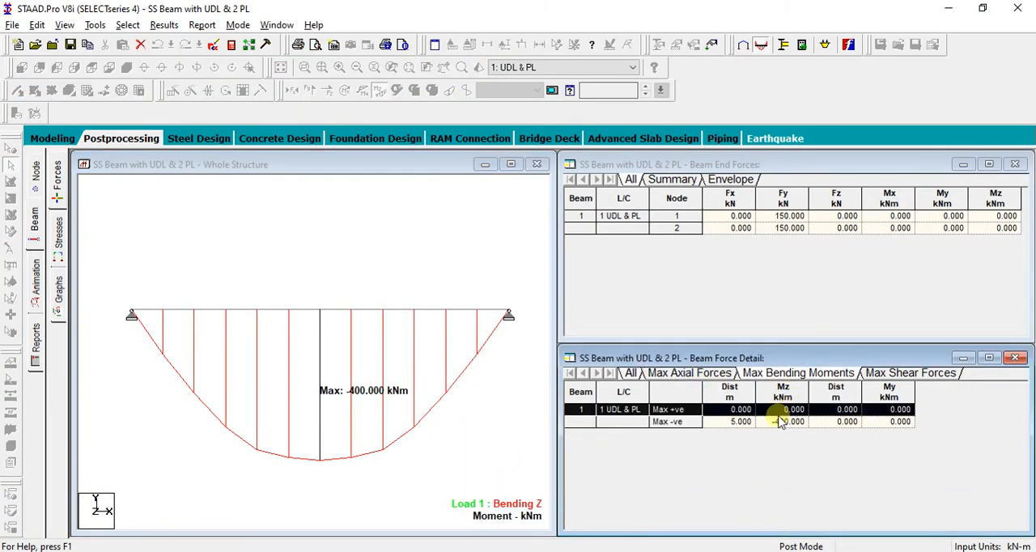
left_click(488, 424)
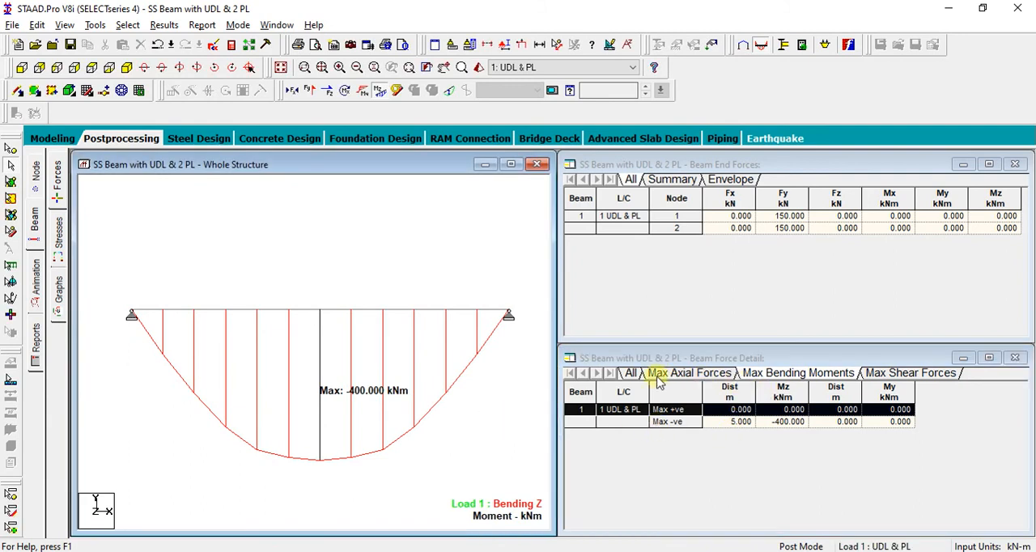
left_click(631, 375)
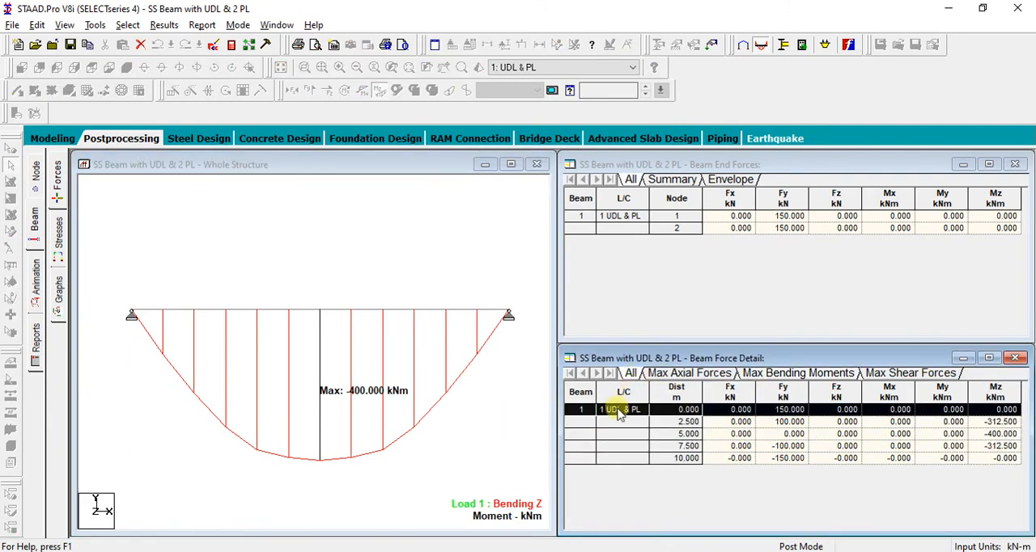
left_click(582, 424)
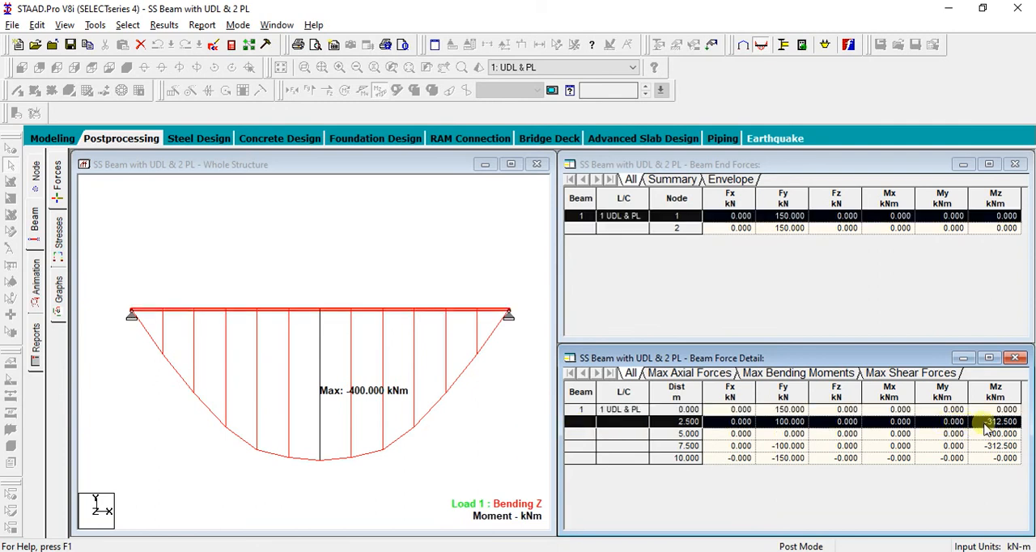
left_click(401, 245)
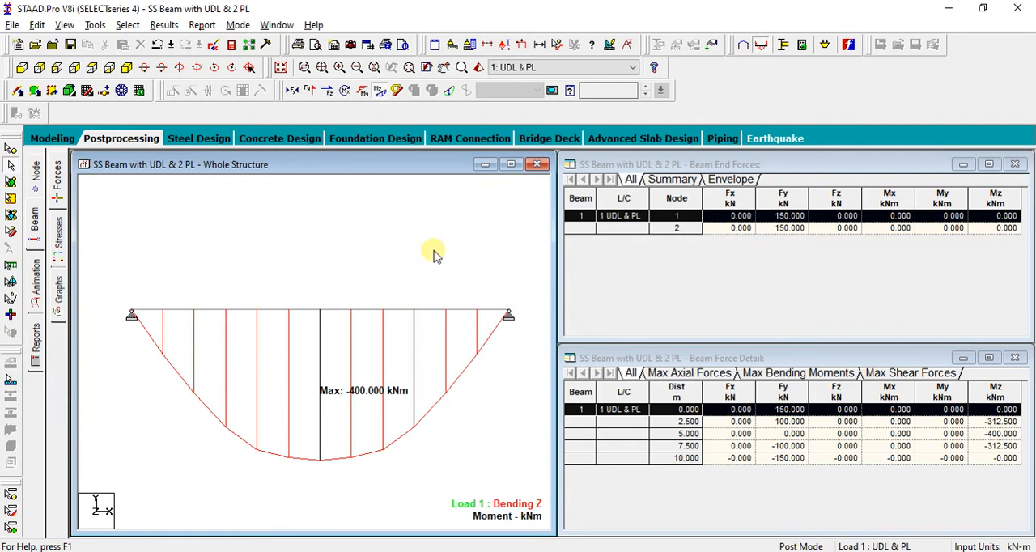
left_click(163, 24)
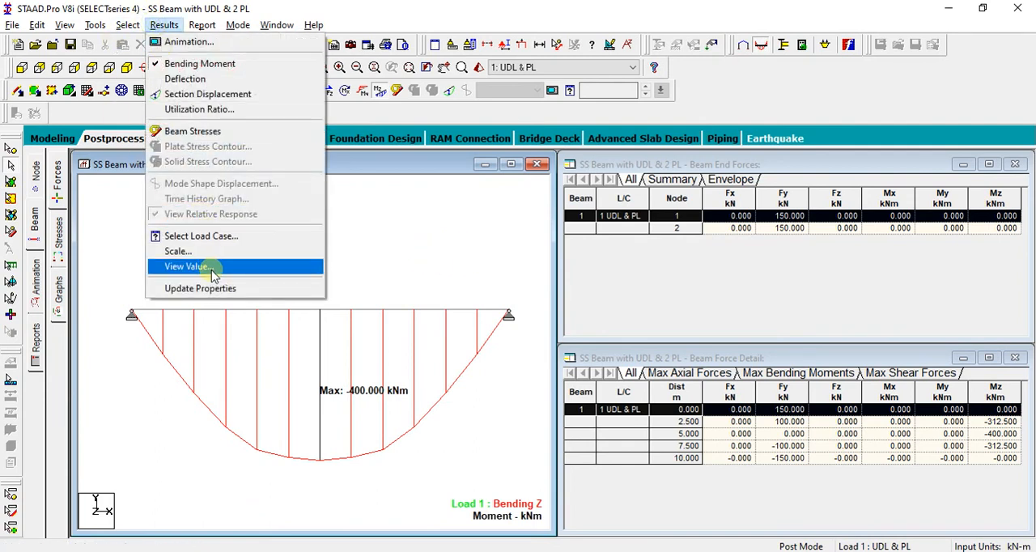
left_click(209, 268)
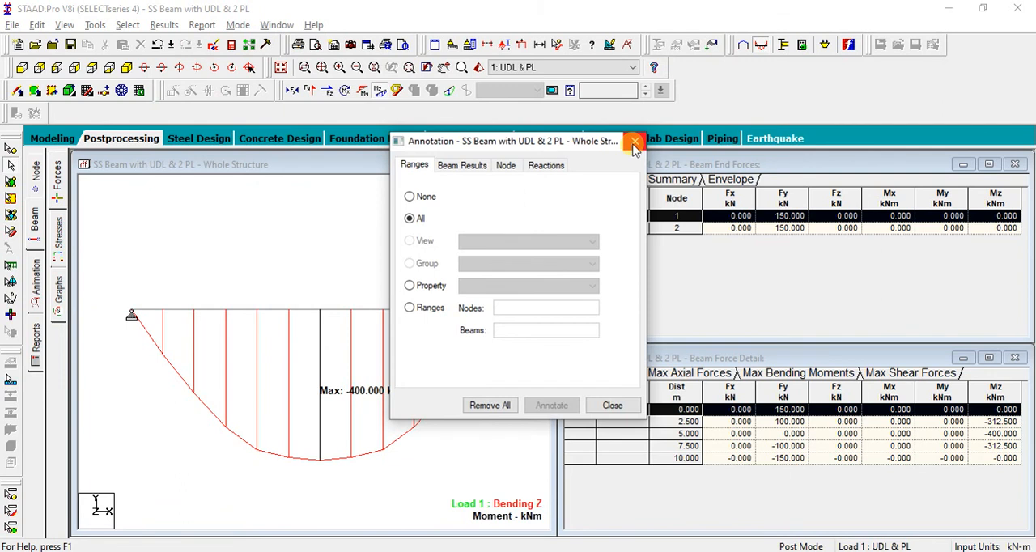
left_click(634, 142)
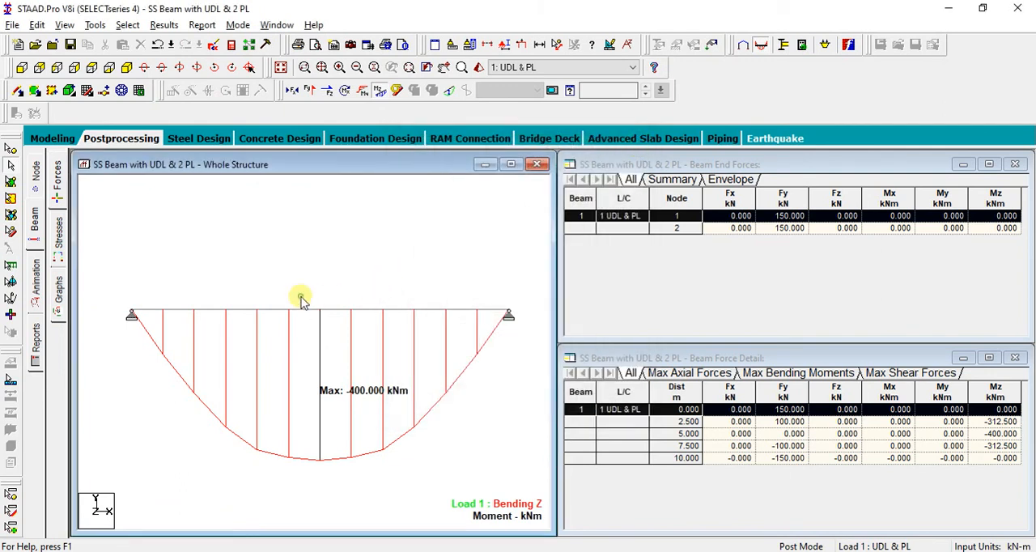
Examine the beam's Bending-Z diagram and section forces along its length for load case 1:UDL & PL
double_click(272, 314)
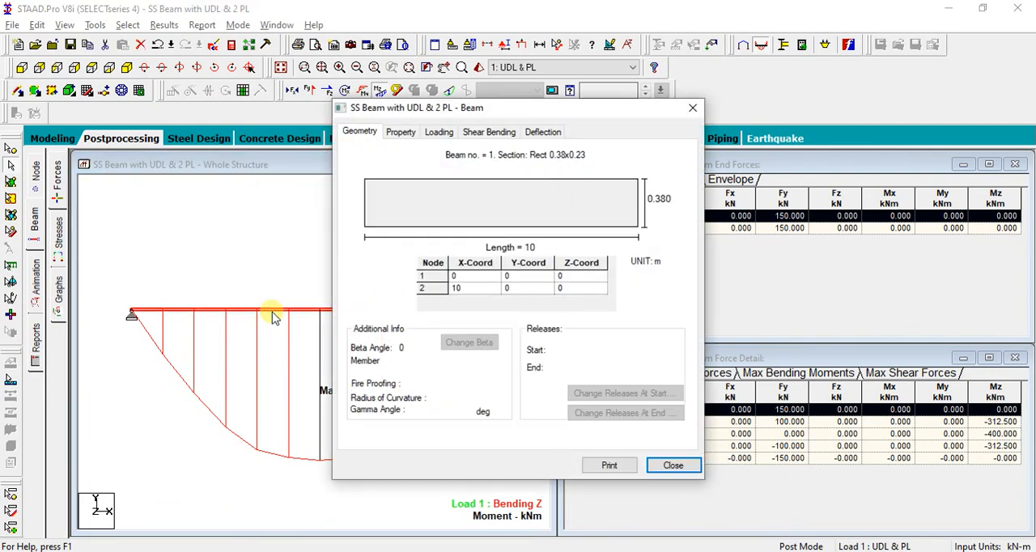
left_click(491, 135)
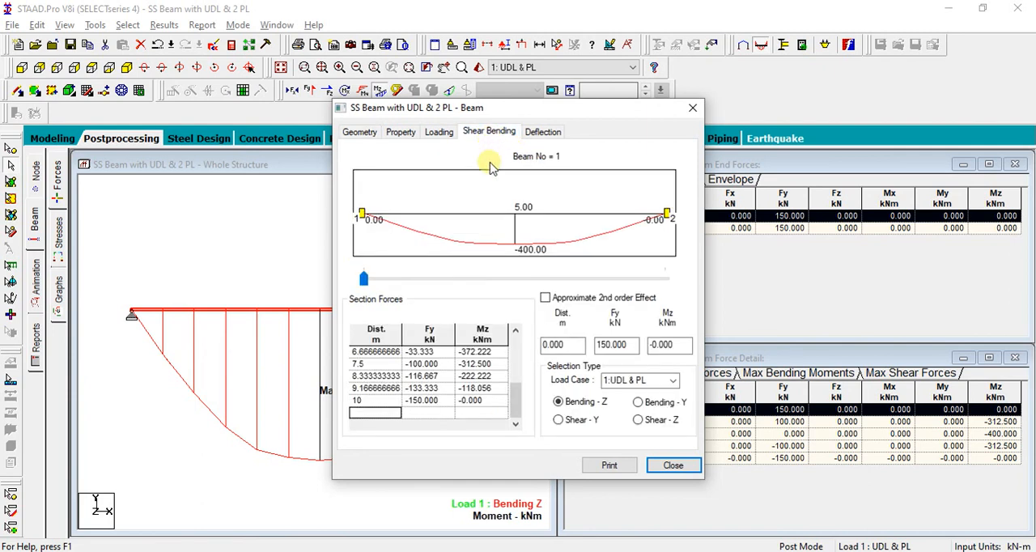
left_click(666, 380)
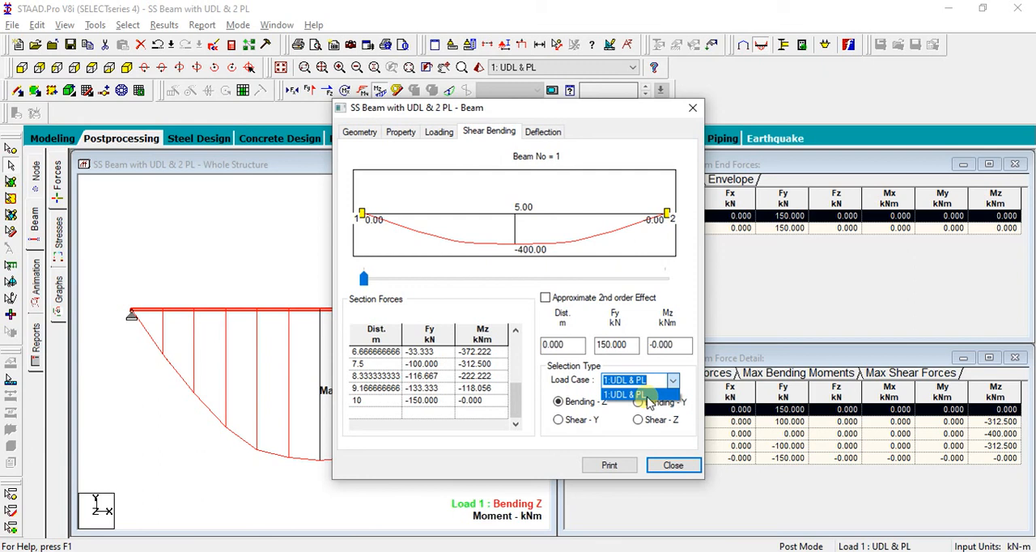
left_click(628, 395)
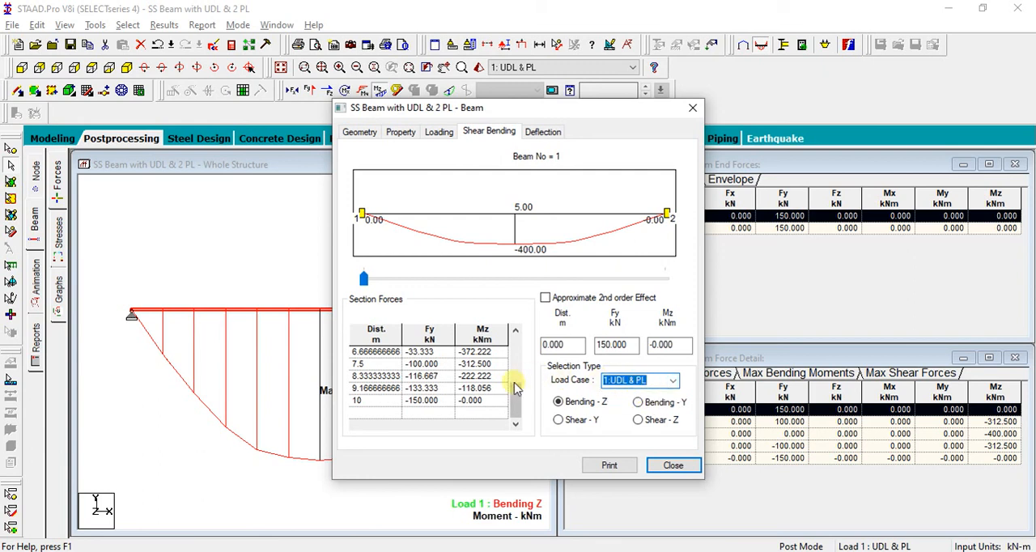
left_click_drag(516, 392, 516, 326)
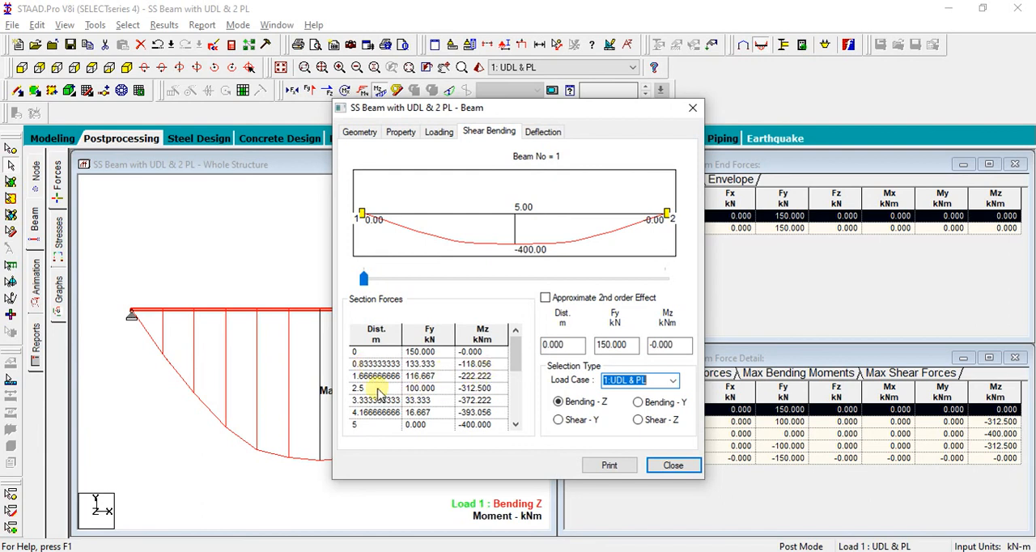
mouse_move(516, 354)
left_mouse_down()
mouse_move(517, 400)
mouse_move(519, 340)
left_mouse_up()
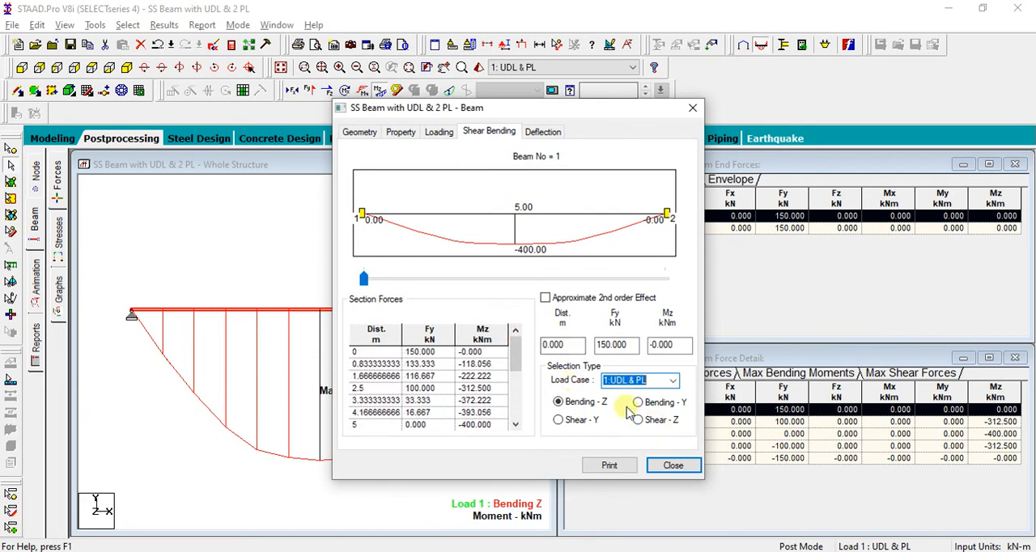
Examine the beam's Shear-Y diagram and section forces, and compare them with the shear diagram in the reference images
left_click(567, 424)
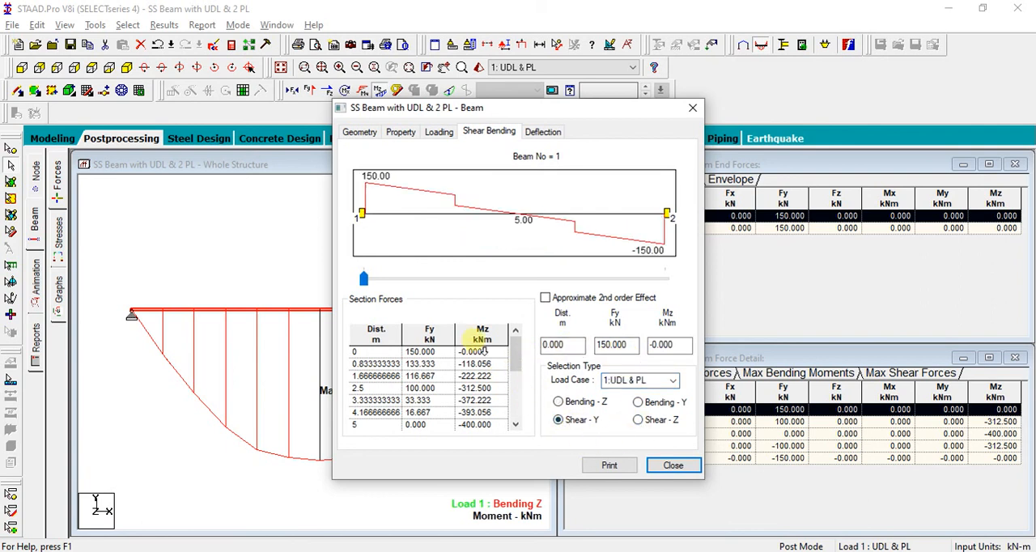
left_click_drag(516, 354, 515, 405)
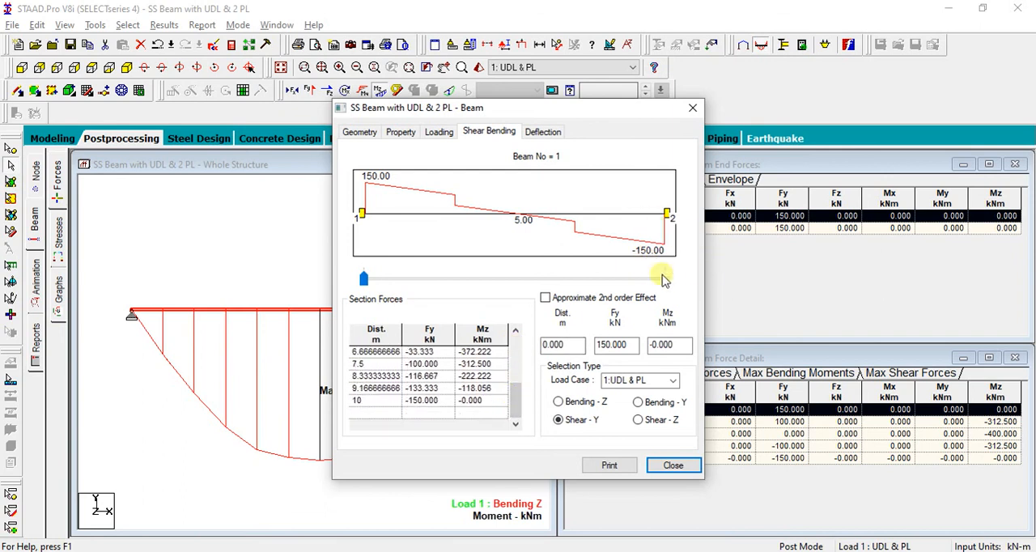
left_click(673, 466)
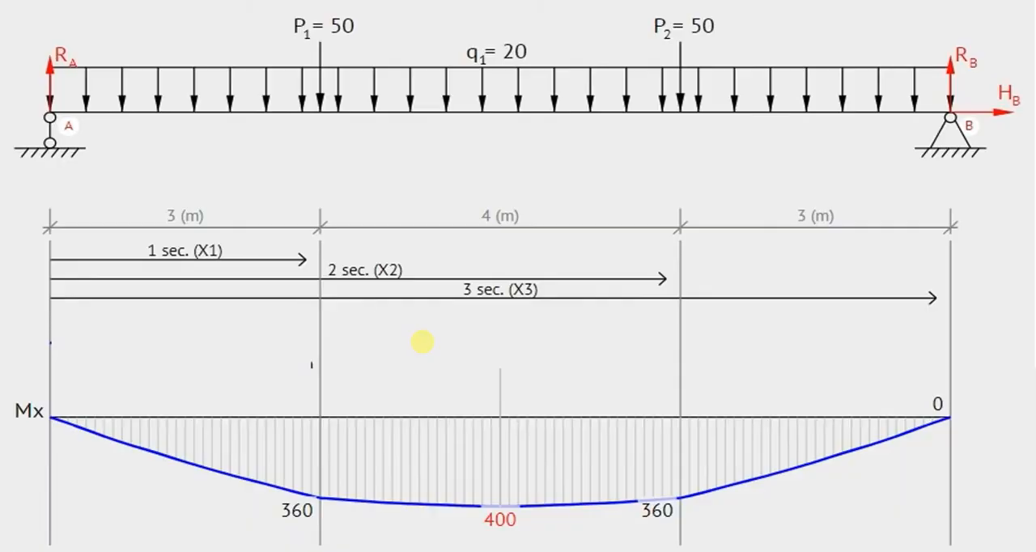
key("Left")
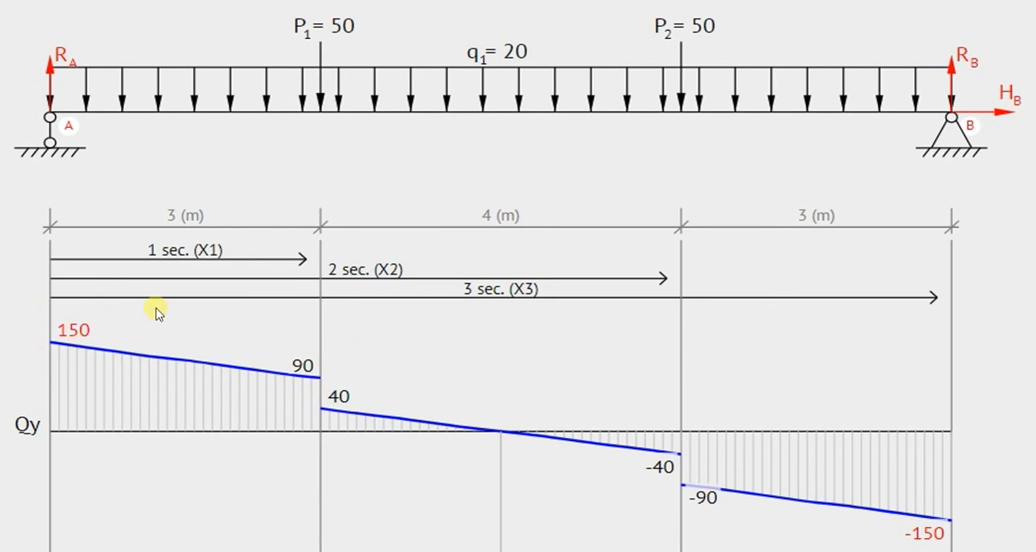
key("alt+Tab")
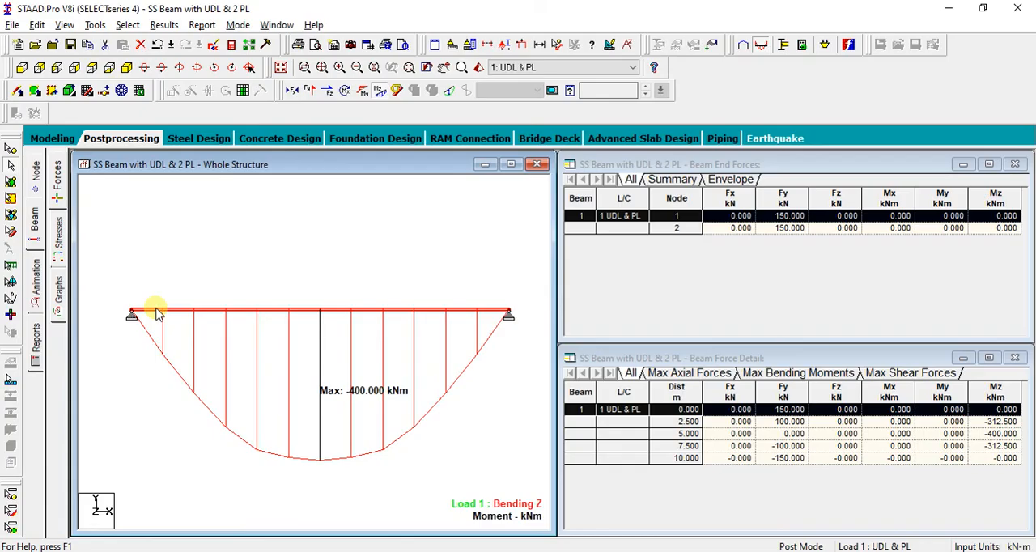
Replace the bending moment diagram on the whole structure with the Shear Y diagram
left_click(213, 246)
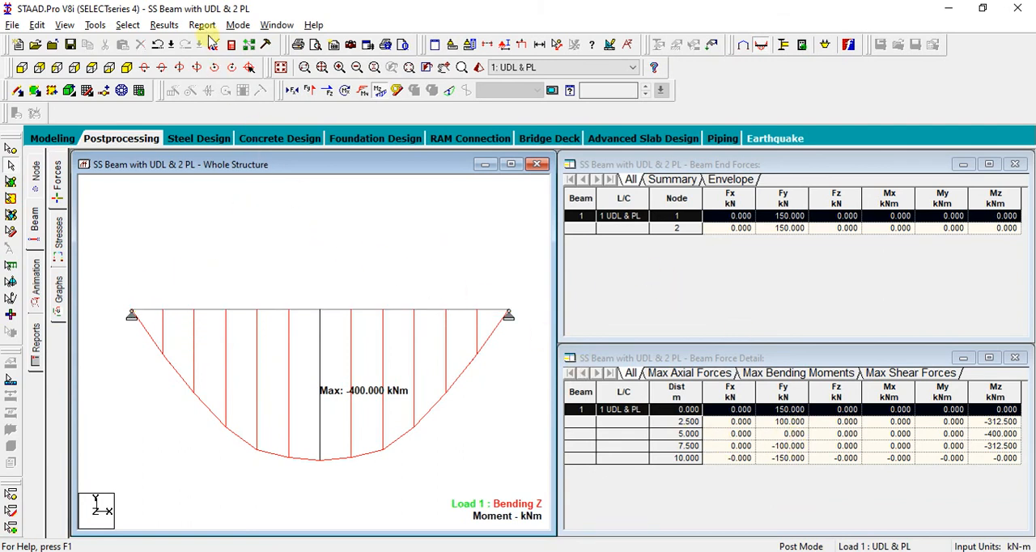
left_click(362, 91)
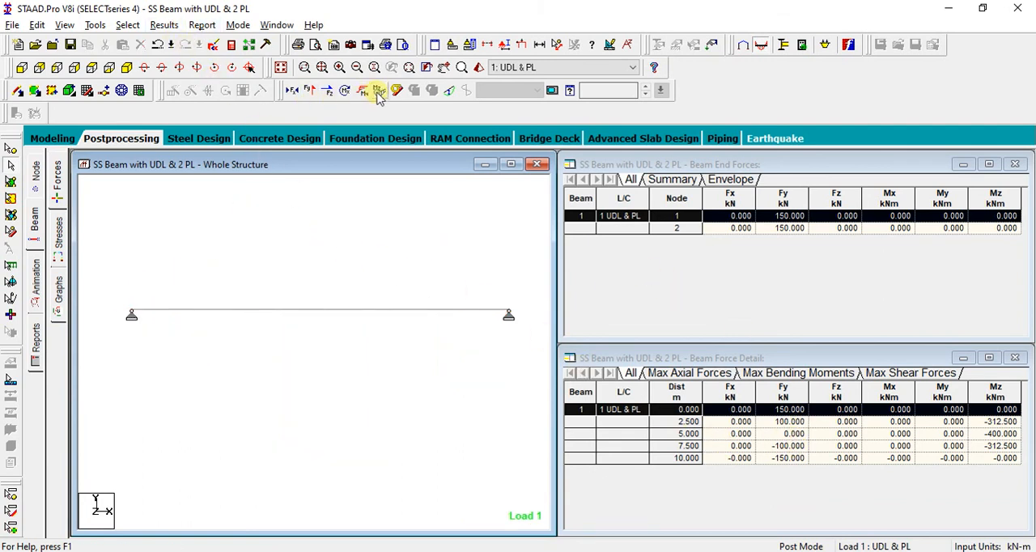
left_click(326, 91)
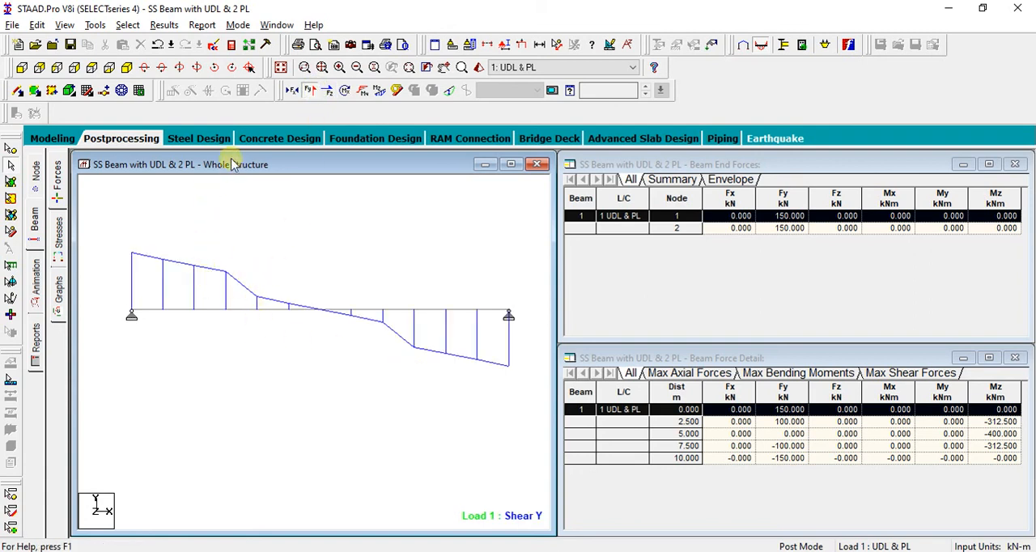
left_click(164, 26)
left_click(183, 268)
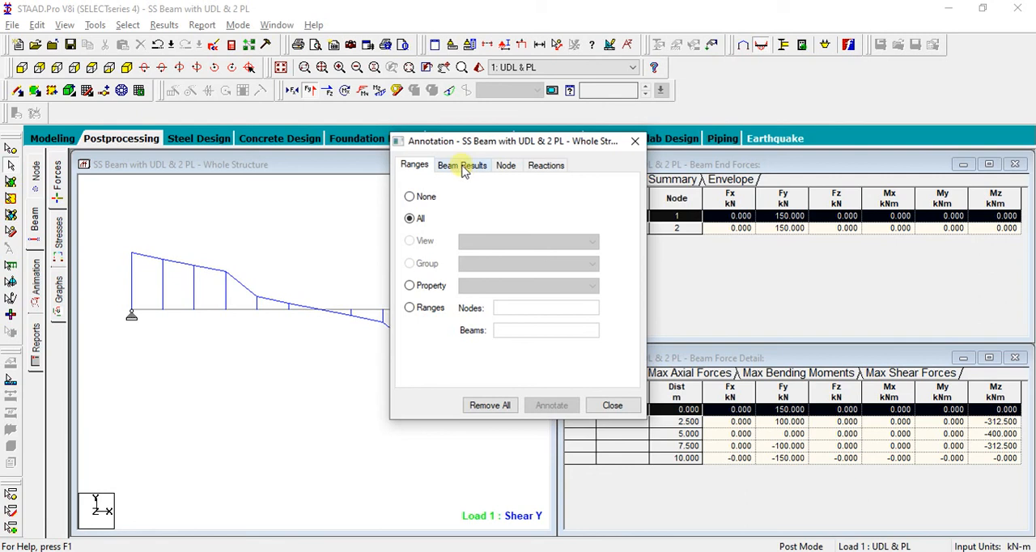
left_click(462, 165)
left_click(485, 201)
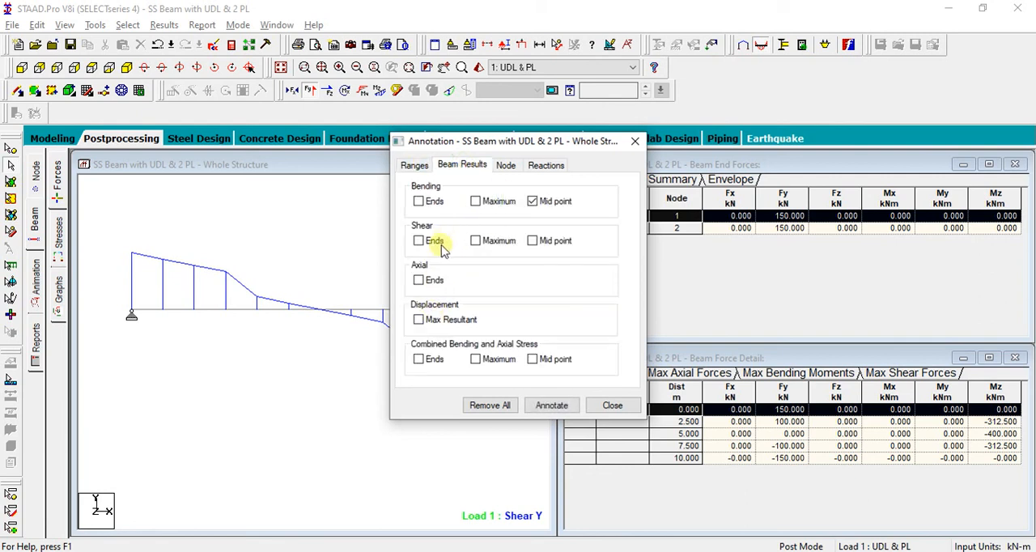
left_click(417, 242)
left_click(532, 241)
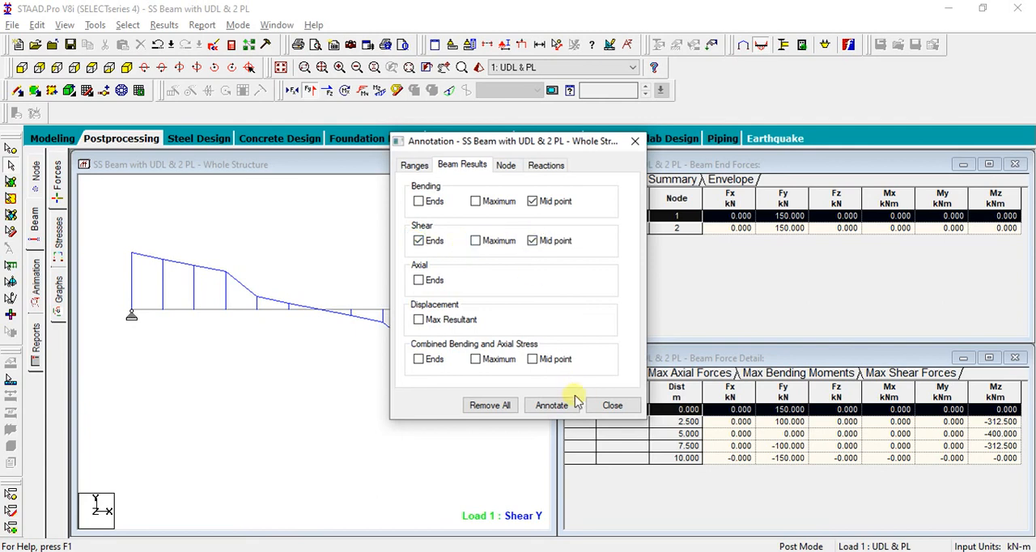
left_click(544, 241)
left_click(475, 242)
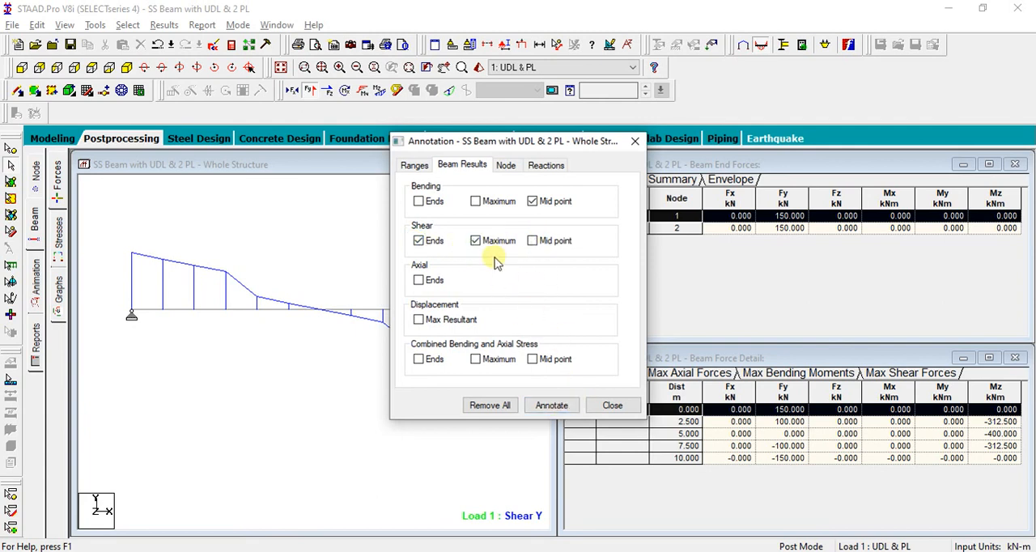
left_click(603, 404)
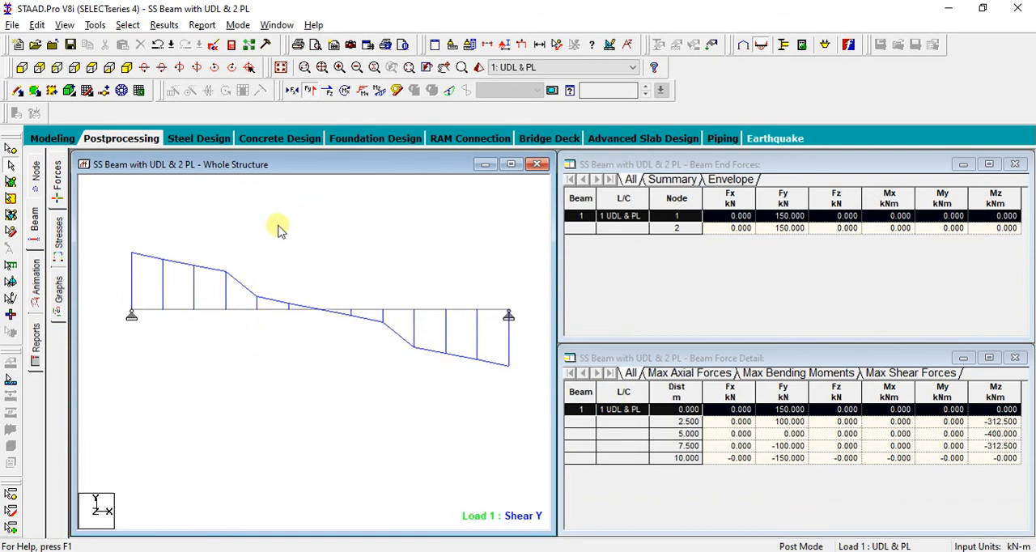
left_click(164, 25)
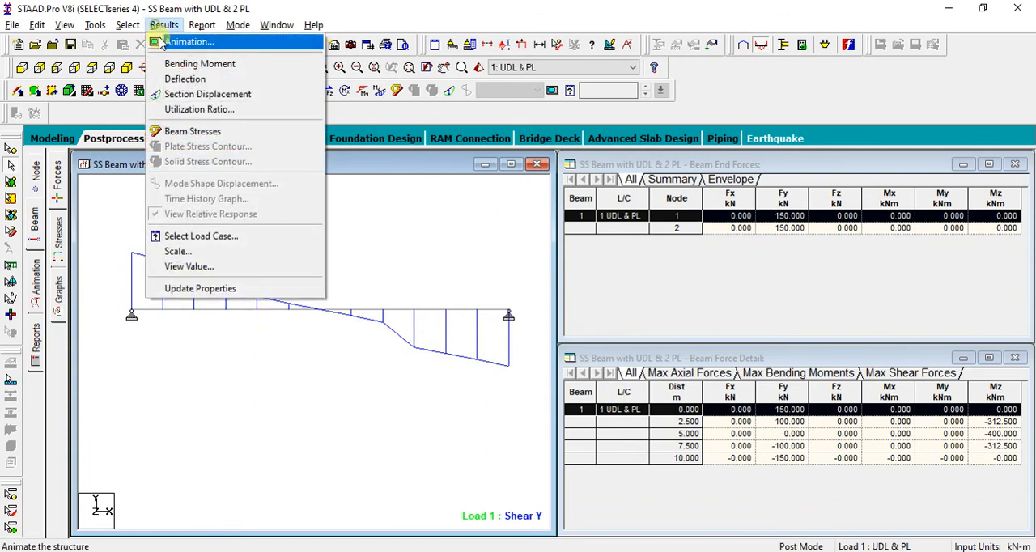
left_click(194, 267)
left_click(462, 164)
left_click(419, 241)
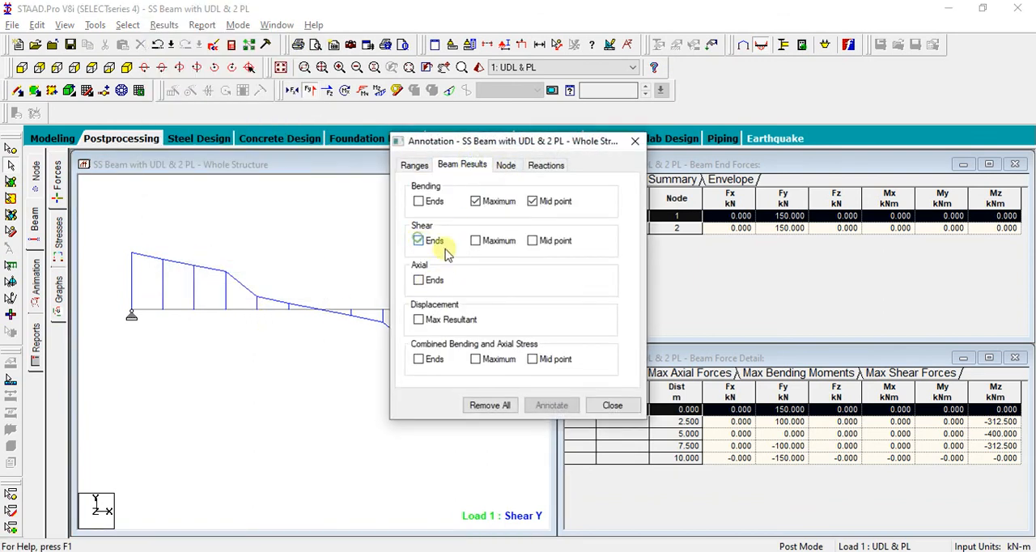
left_click(478, 240)
left_click(606, 405)
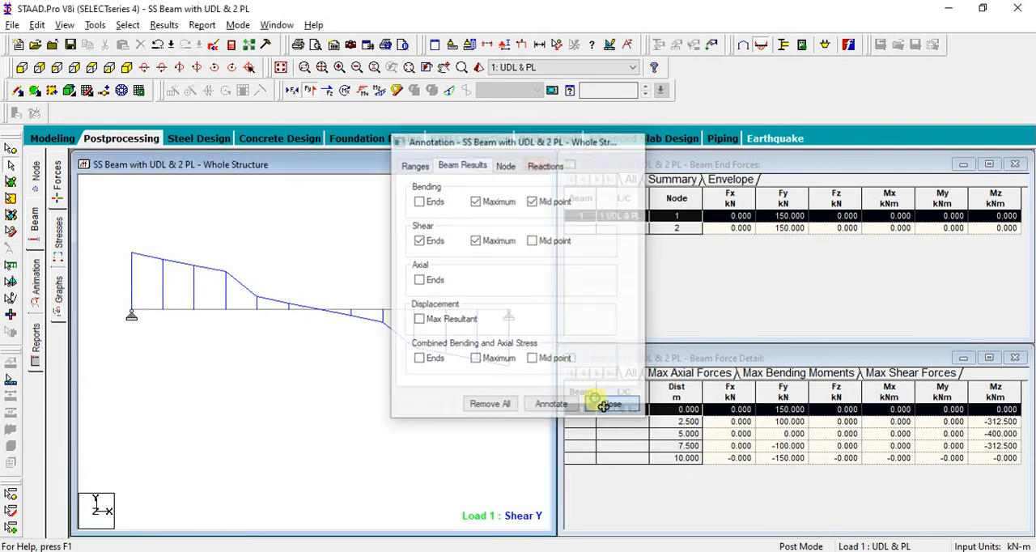
Annotate the beam's shear force diagram with the Ends and Maximum shear values
left_click(164, 26)
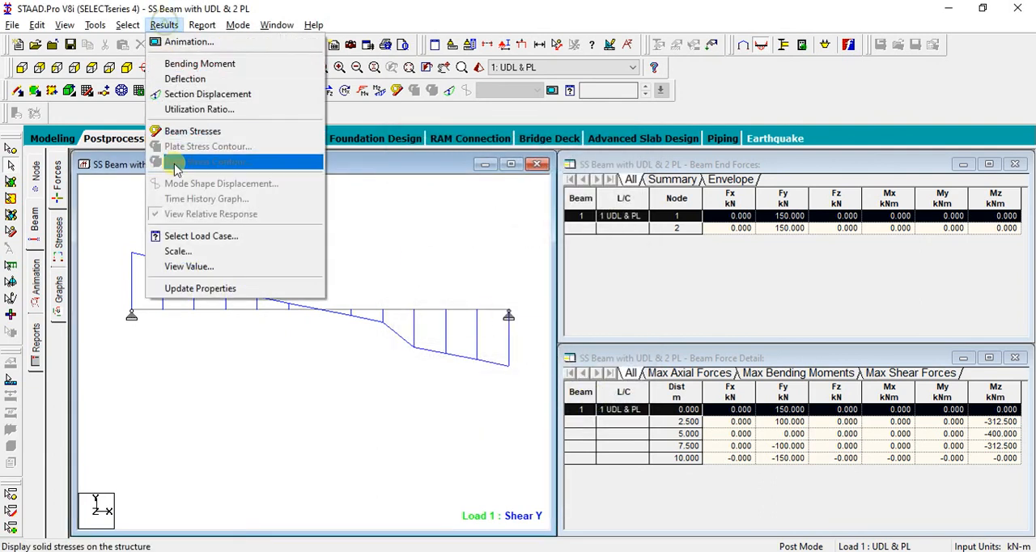
left_click(189, 266)
left_click(462, 165)
left_click(418, 240)
left_click(476, 240)
left_click(542, 406)
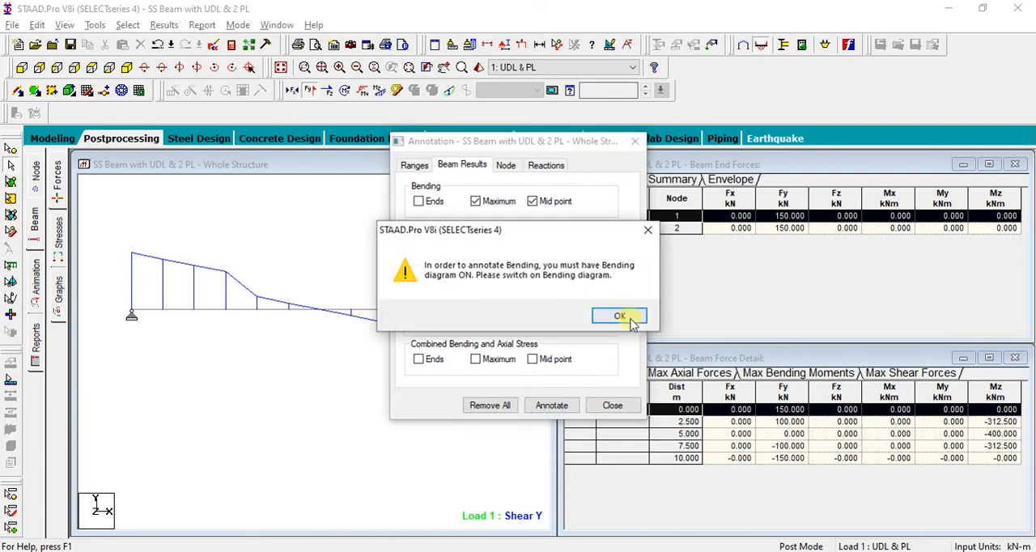
left_click(619, 316)
left_click(609, 402)
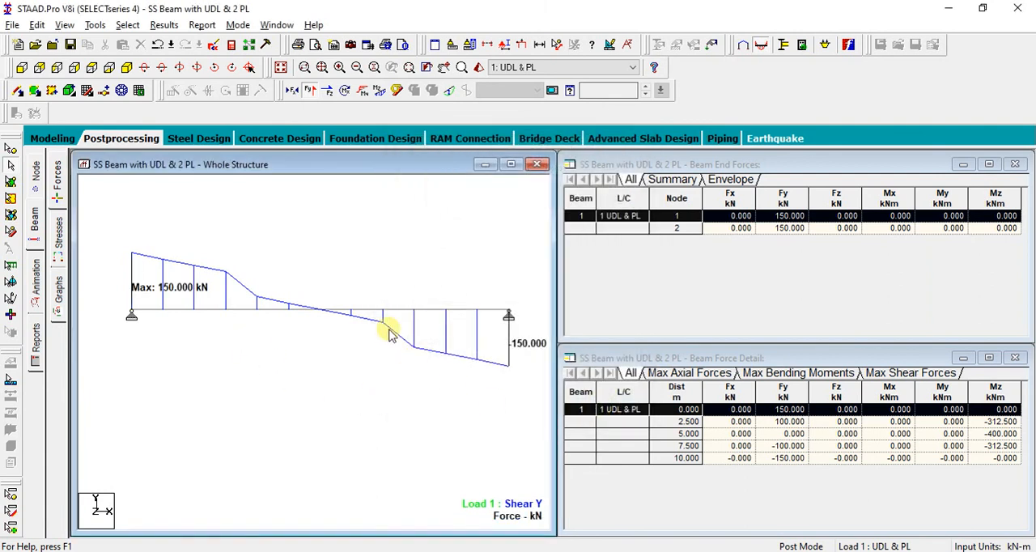
Compare the Shear-Y and Bending-Z diagrams in the beam's detailed results for load case 1:UDL & PL
double_click(226, 312)
left_click(495, 134)
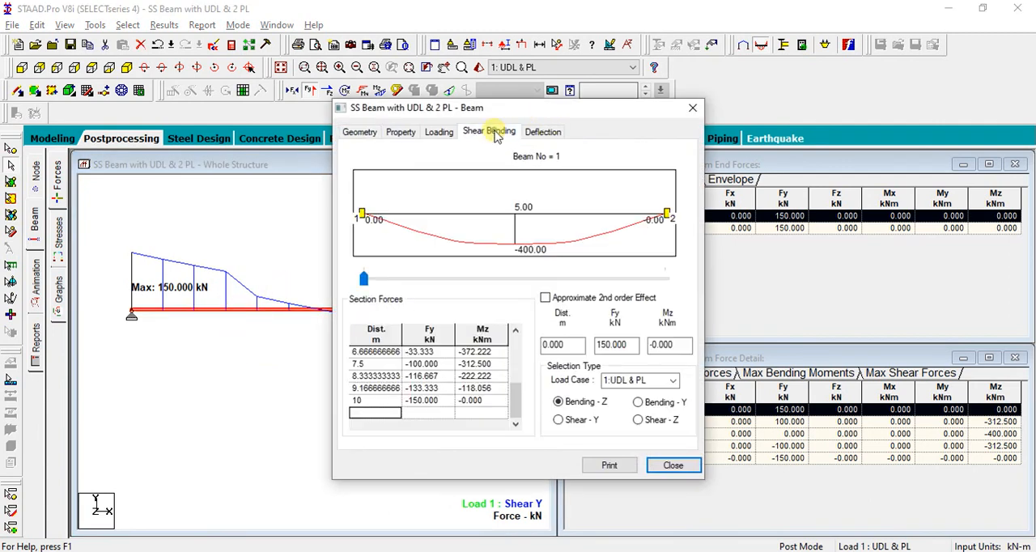
left_click(659, 381)
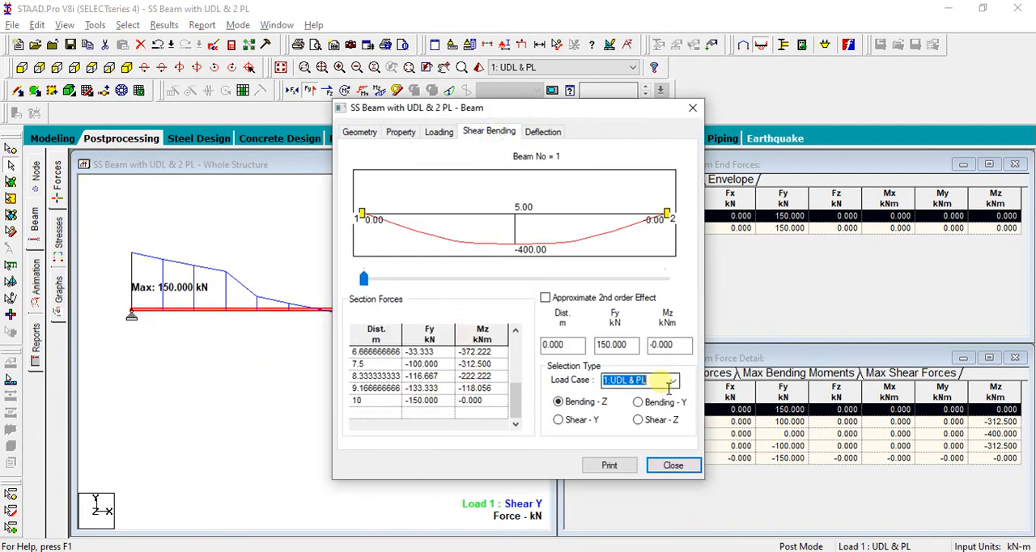
left_click(582, 420)
left_click(641, 419)
left_click(572, 419)
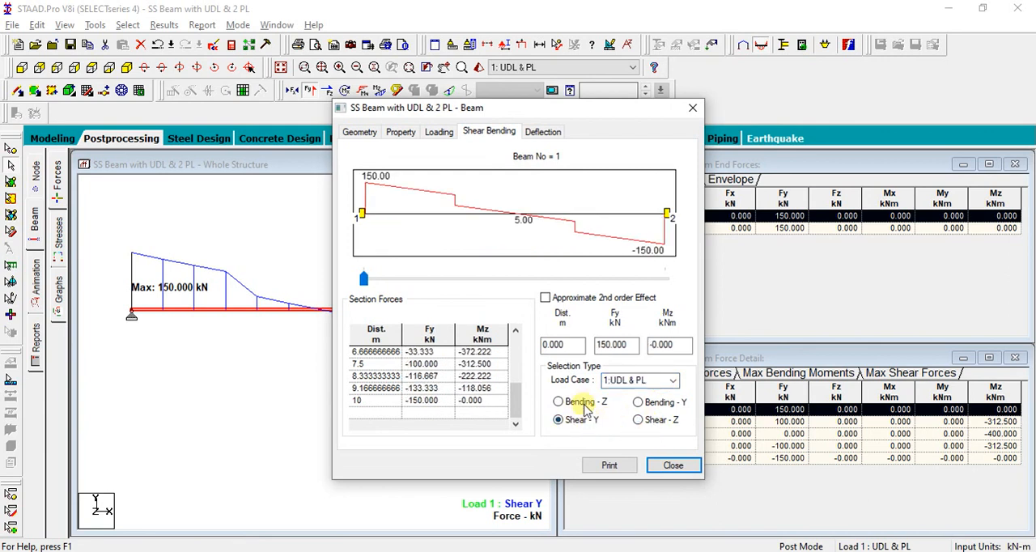
left_click(559, 402)
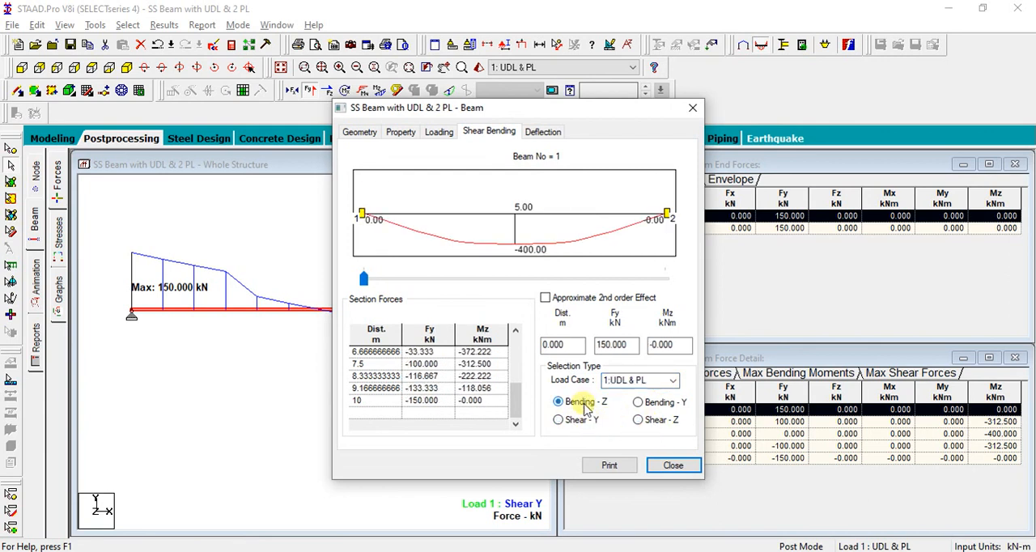
left_click(580, 419)
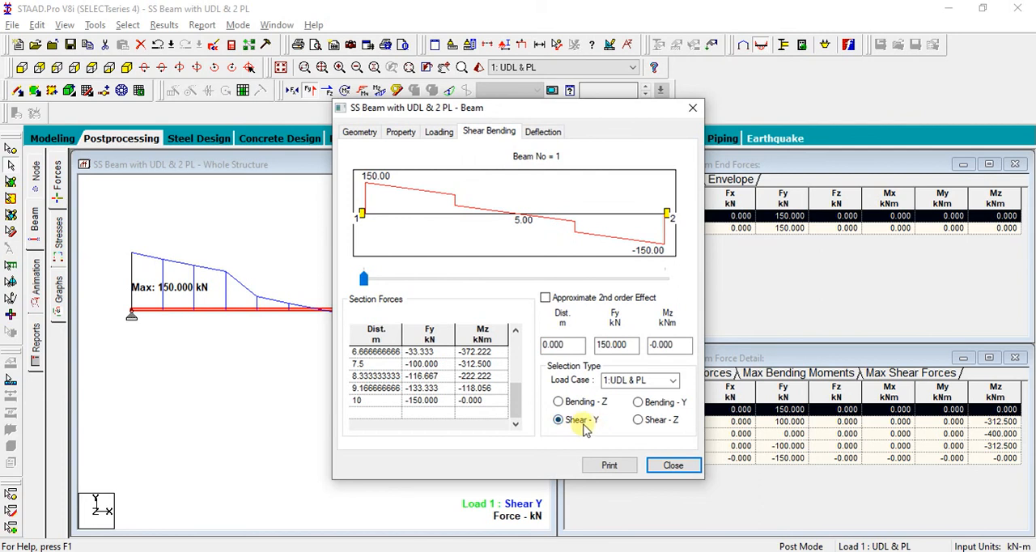
left_click(678, 467)
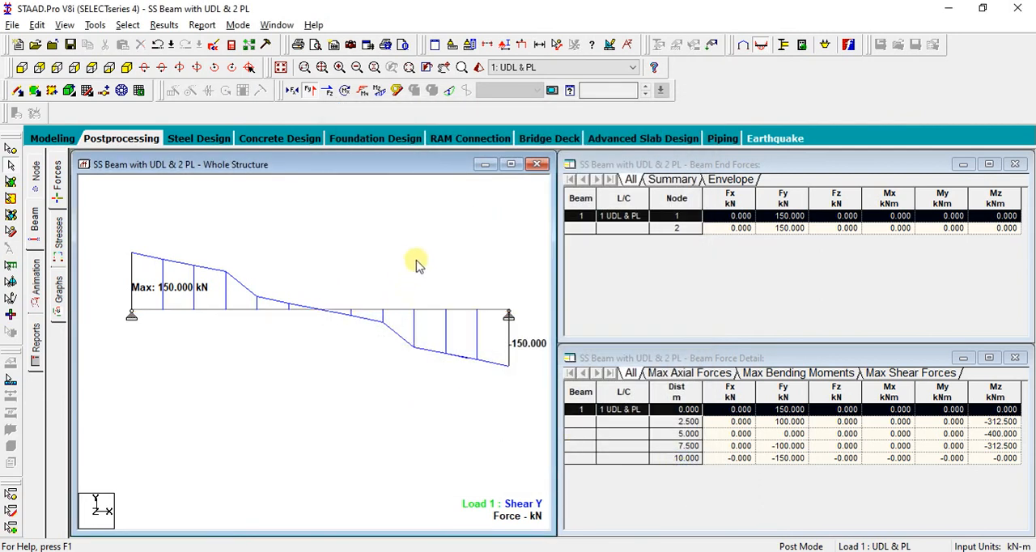